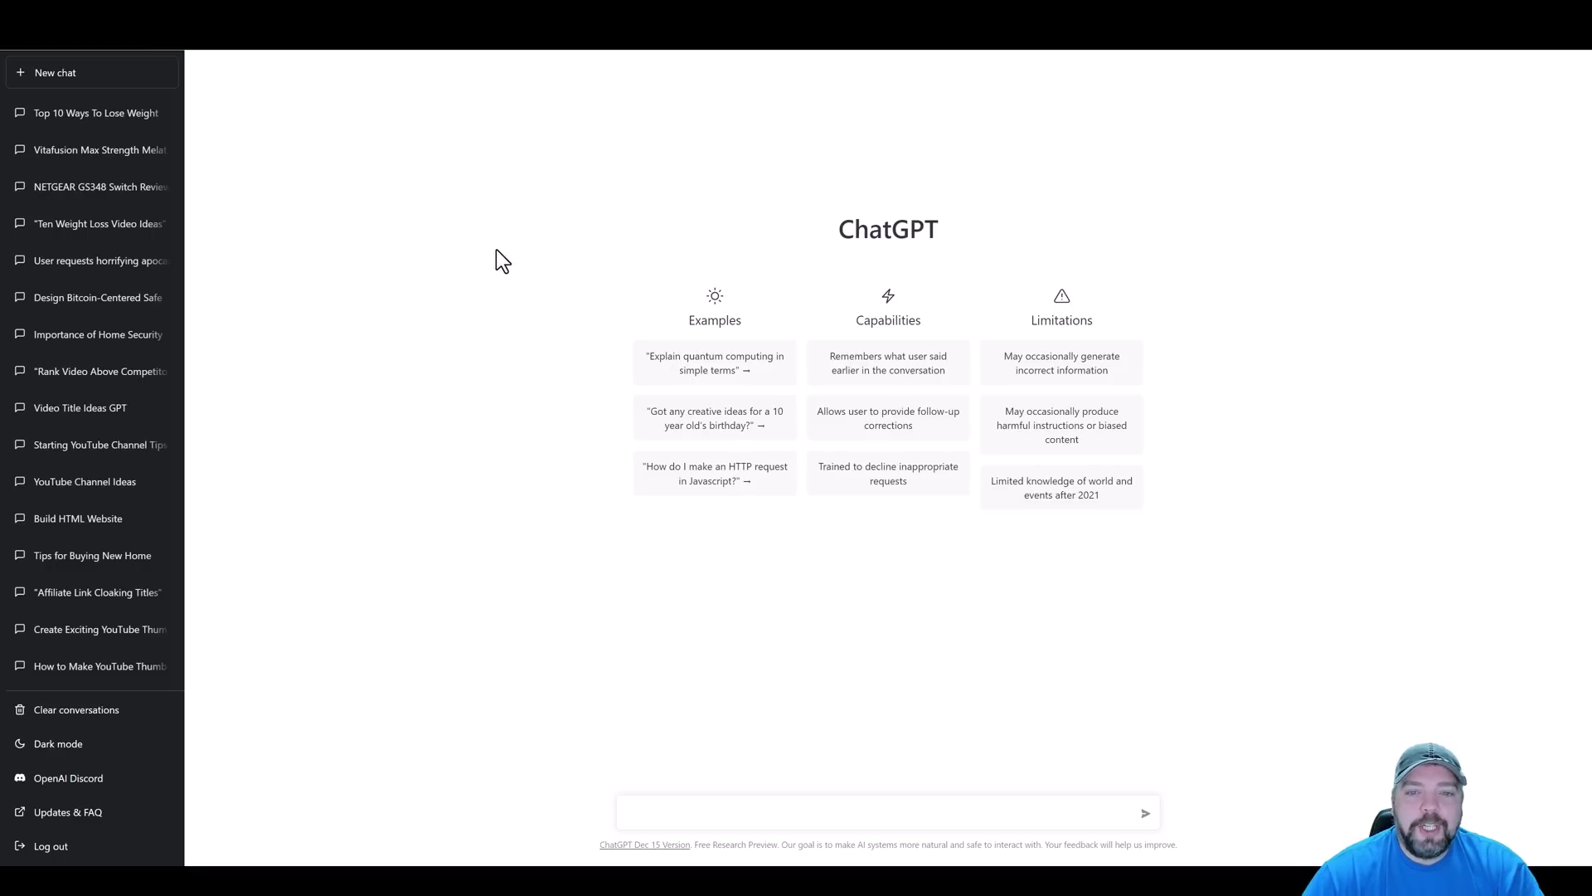
Step: Open the 'Top 10 Ways To Lose Weight' chat and look over the original blog-post prompt
click(96, 113)
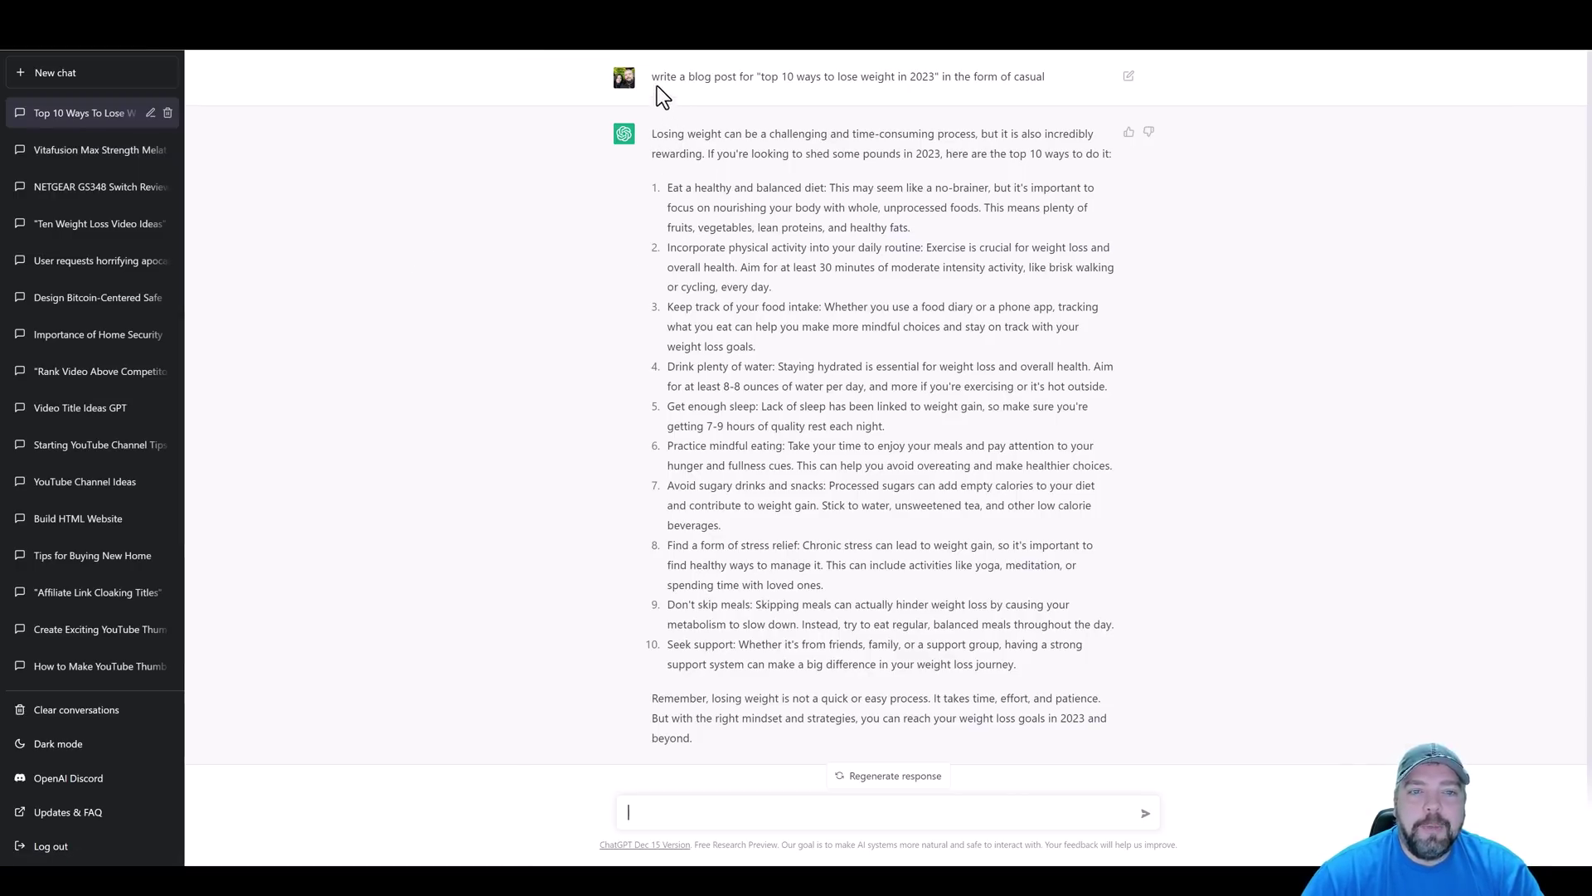
drag(656, 79, 1043, 78)
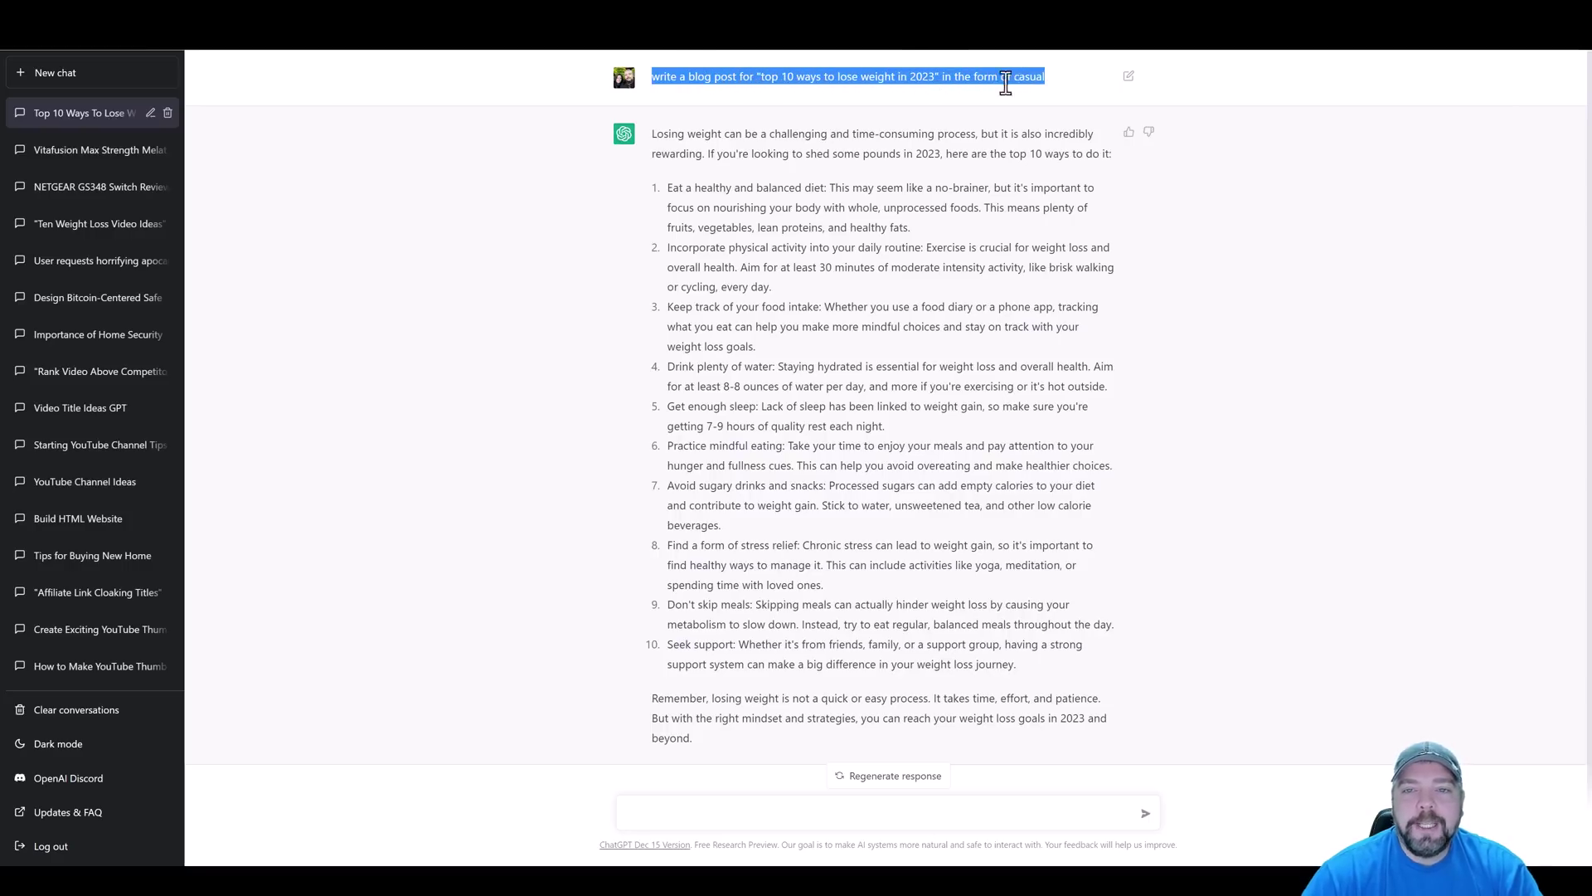
click(880, 249)
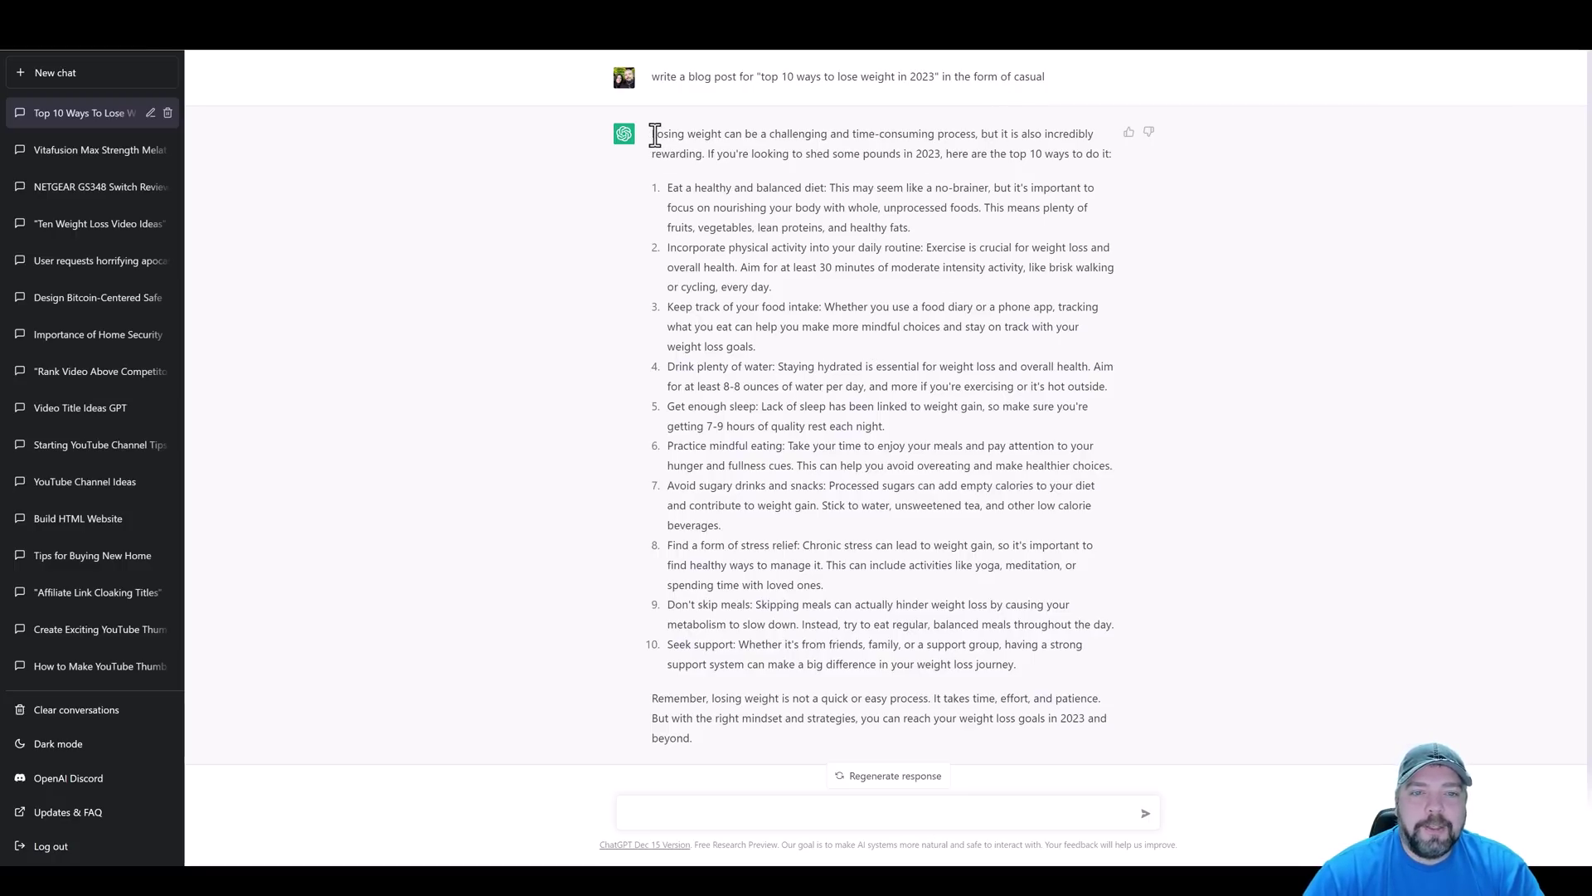
Step: Select the entire weight-loss reply and copy it
drag(656, 135, 695, 747)
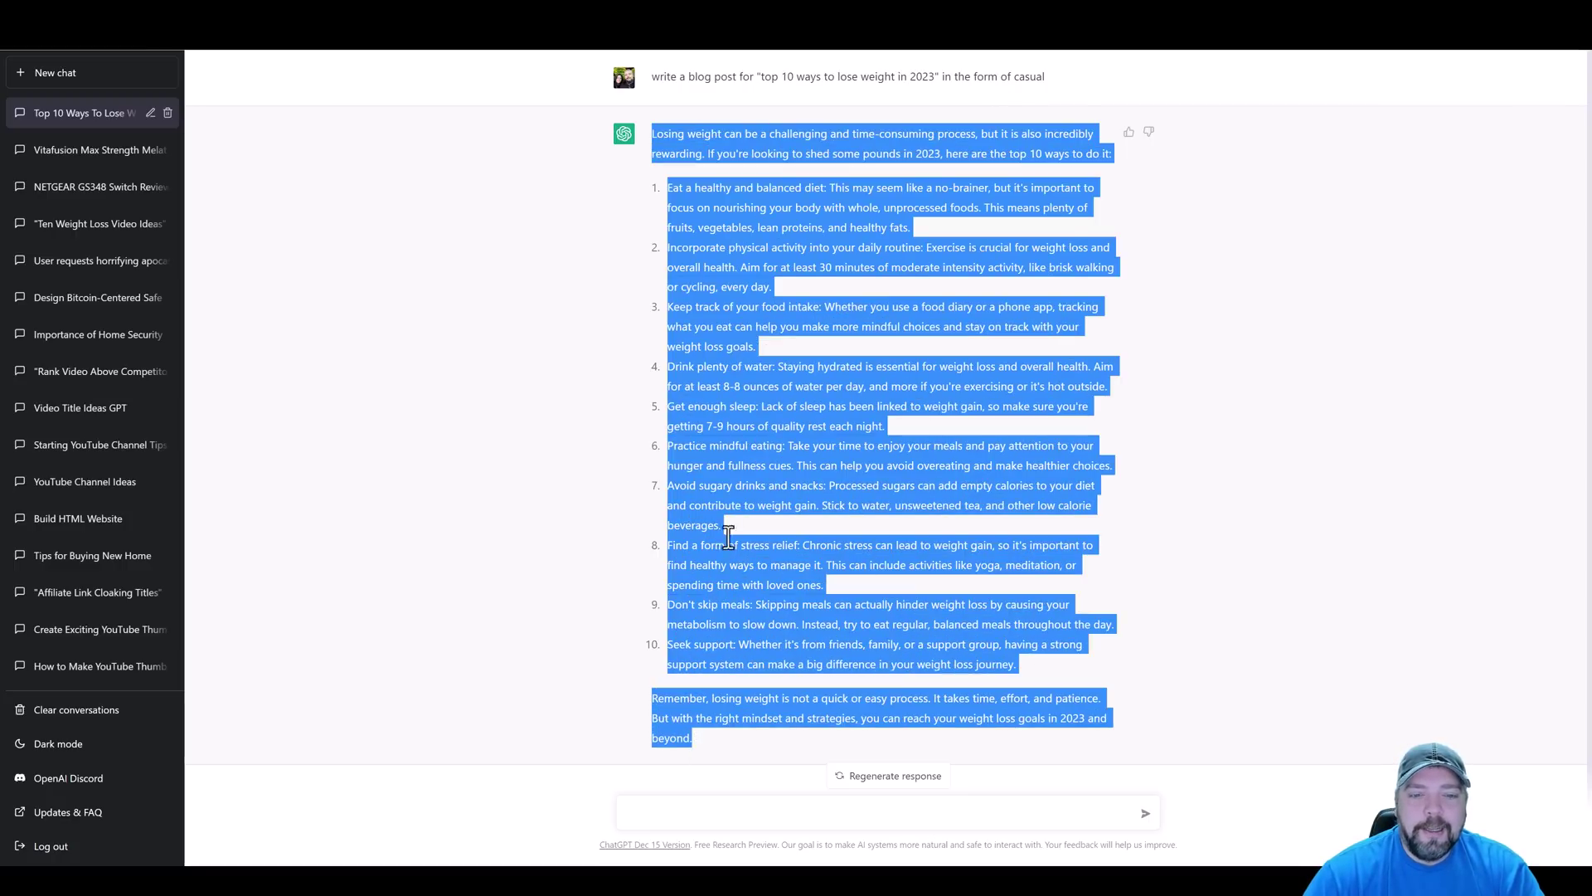
right_click(717, 398)
click(743, 411)
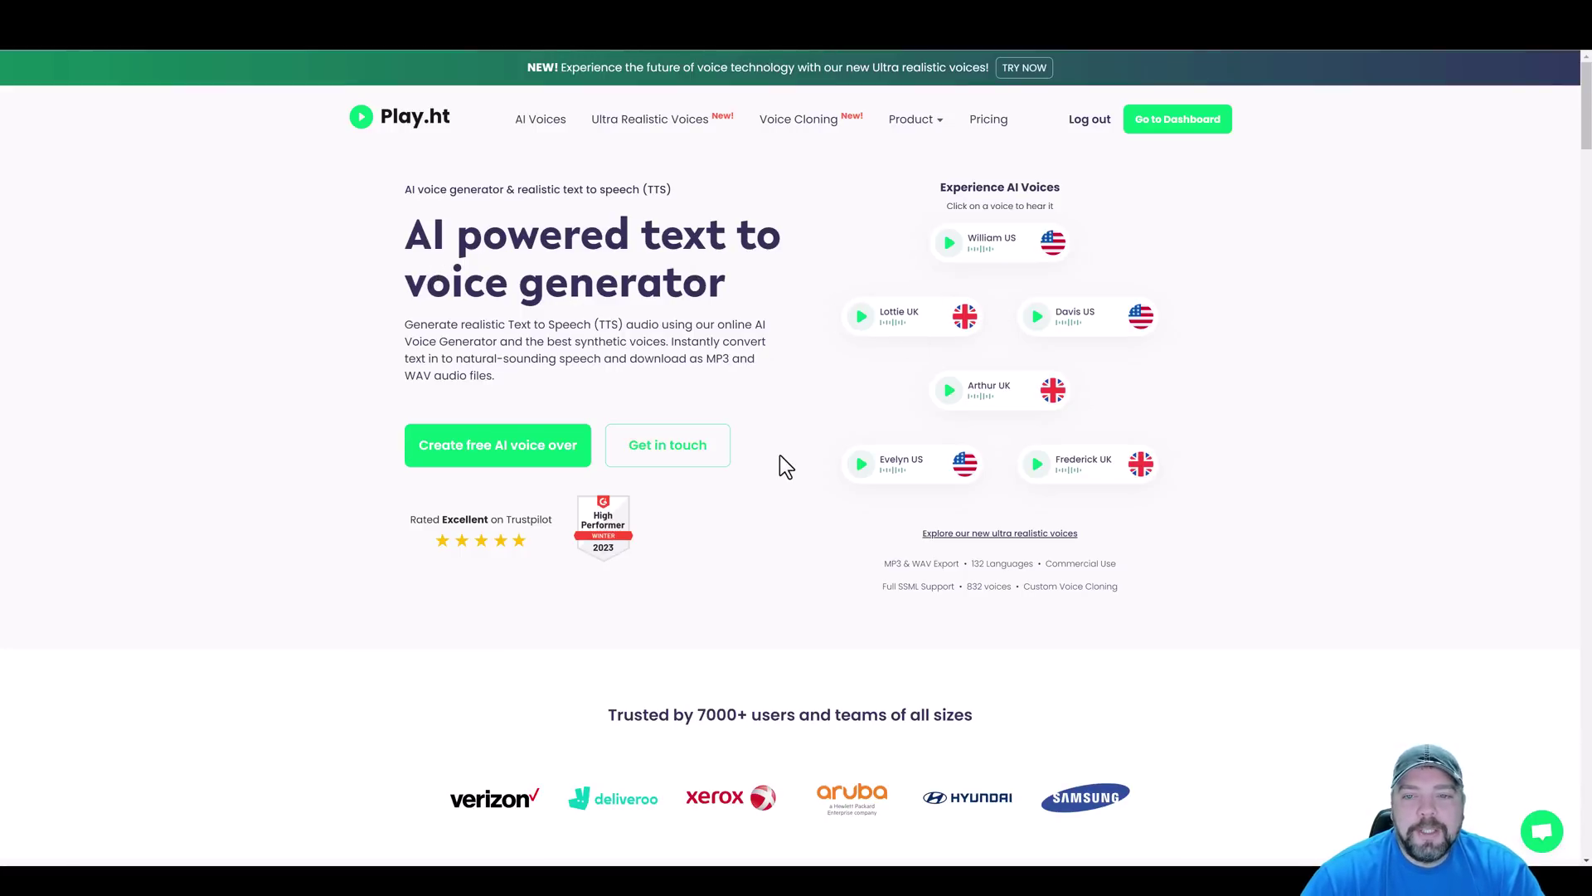
Step: Review the MP3 & WAV Export, 832 voices and Custom Voice Cloning features on the homepage
scroll(782, 456, down, 3)
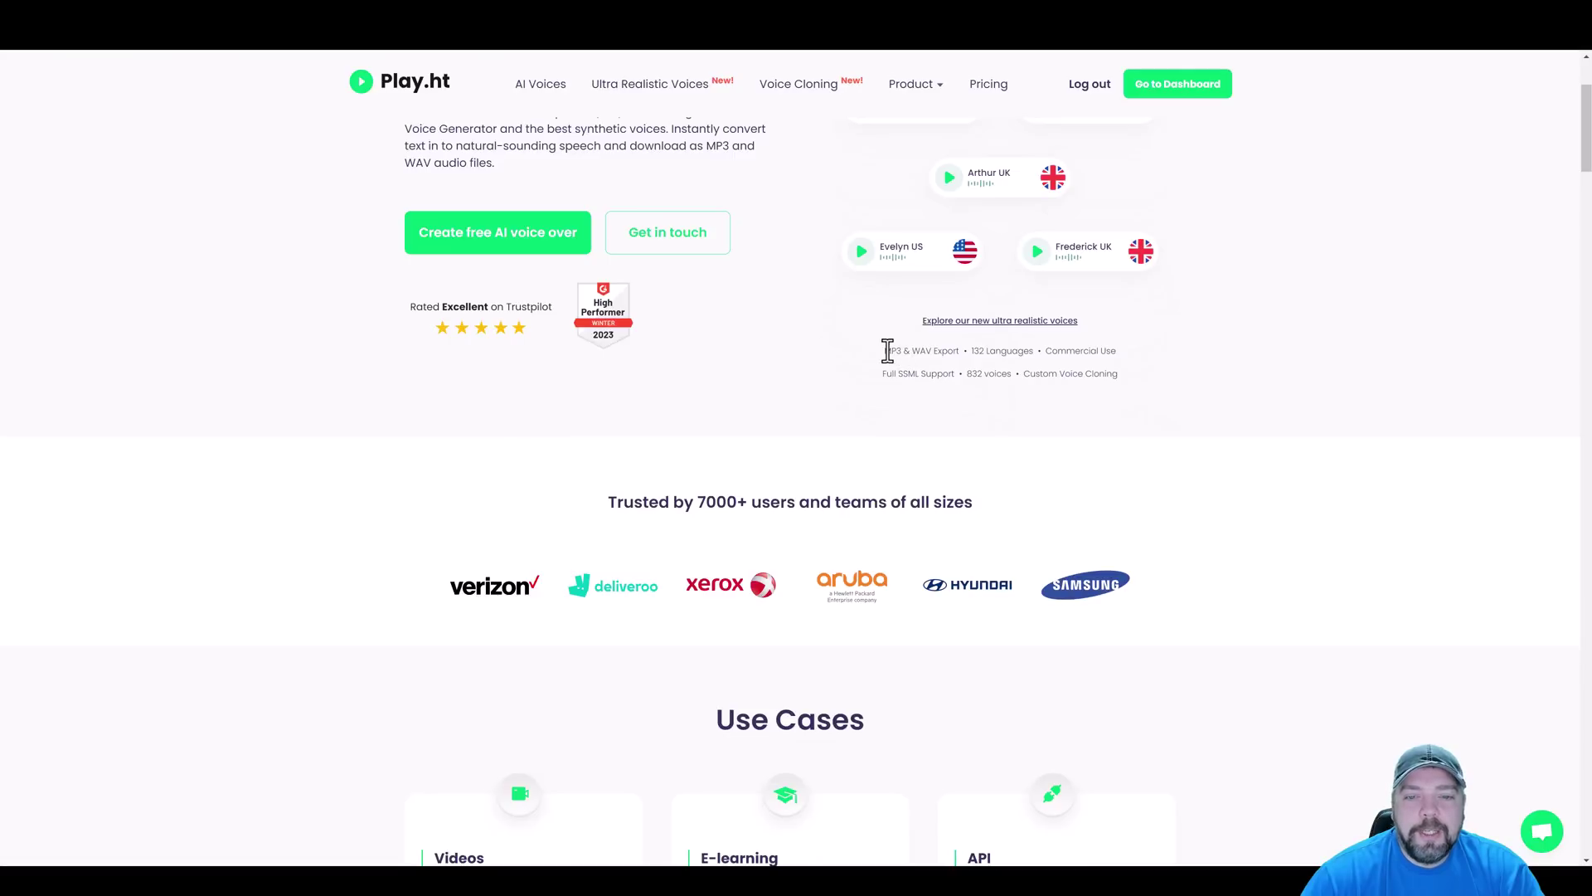
drag(886, 350, 1120, 351)
drag(968, 373, 1012, 375)
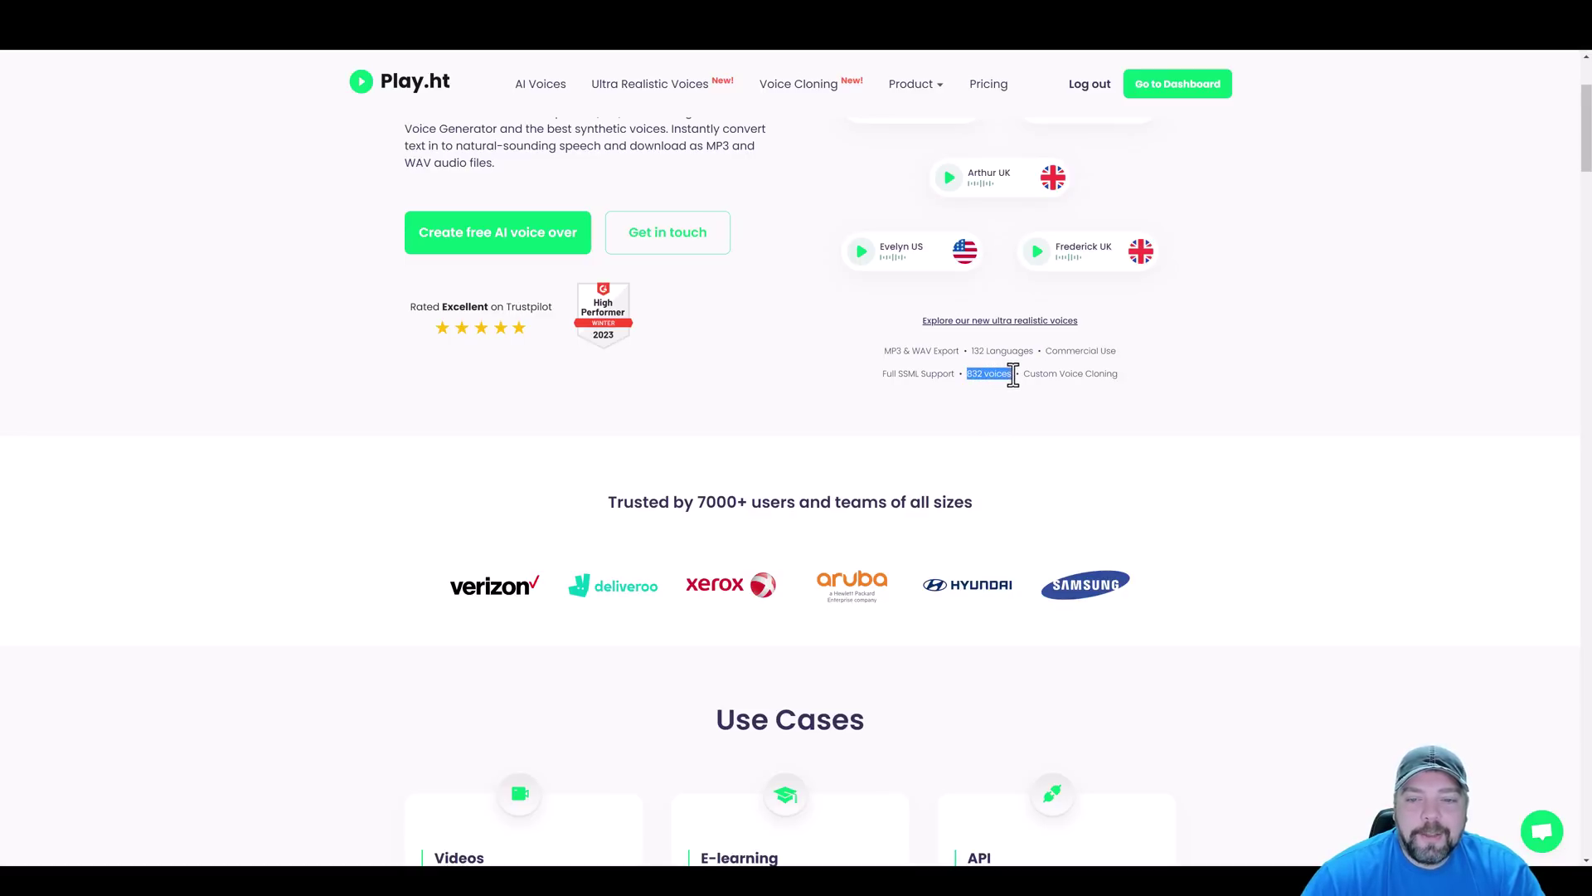
click(1126, 373)
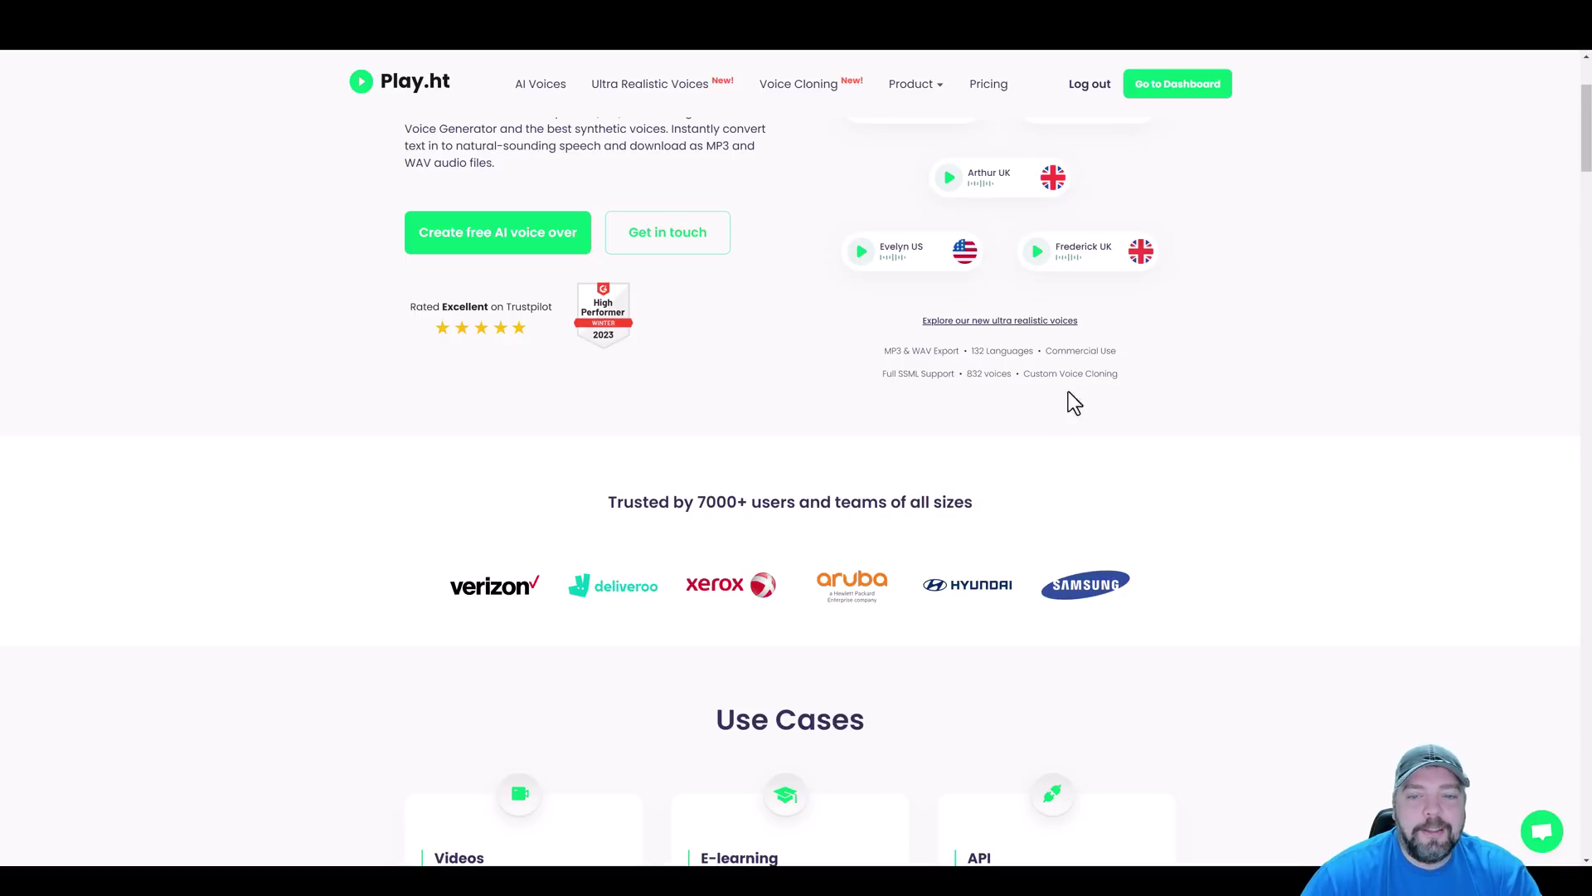
drag(1038, 375, 1133, 382)
Step: Play the Davis US voice sample
click(1133, 381)
scroll(1123, 458, up, 3)
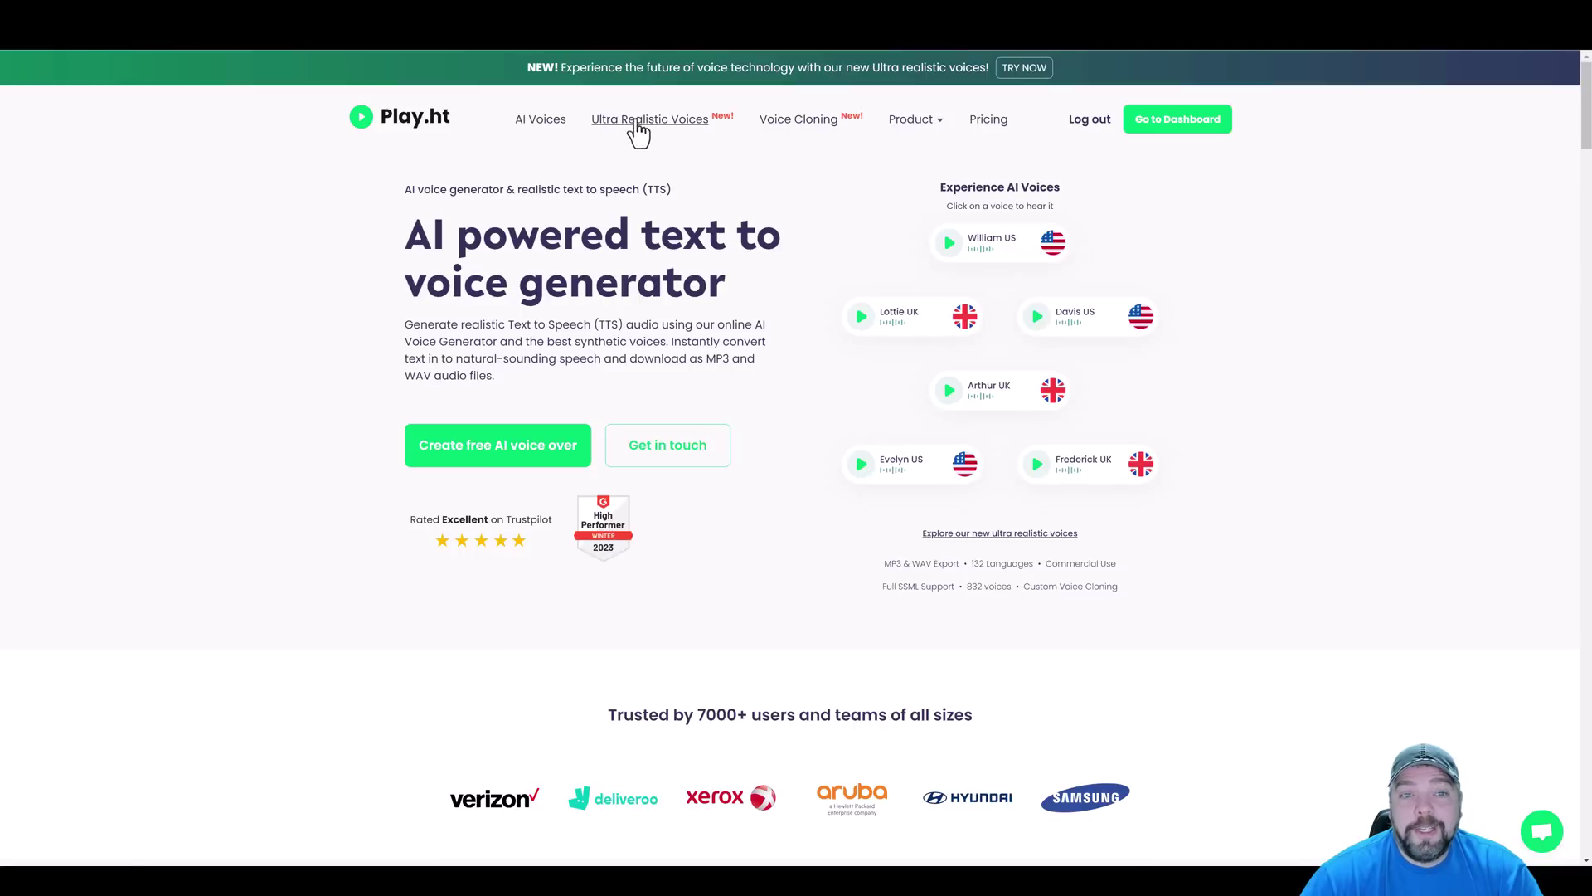
click(1039, 327)
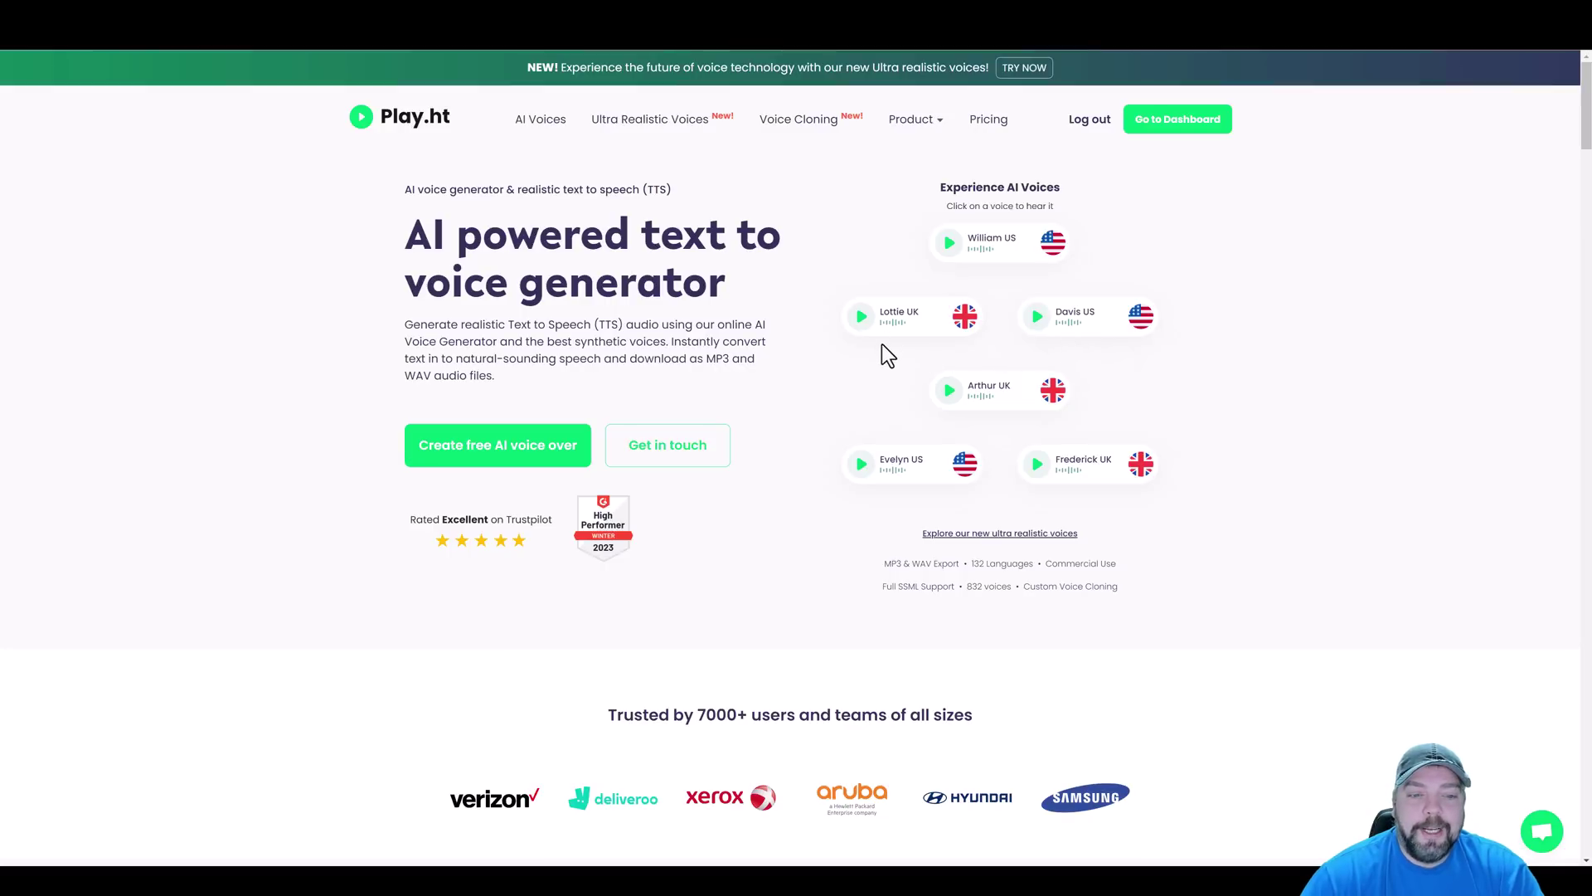
Step: Play the Anthony, Arthur and Frankie ultra-realistic voice samples, stopping Frankie partway
click(651, 124)
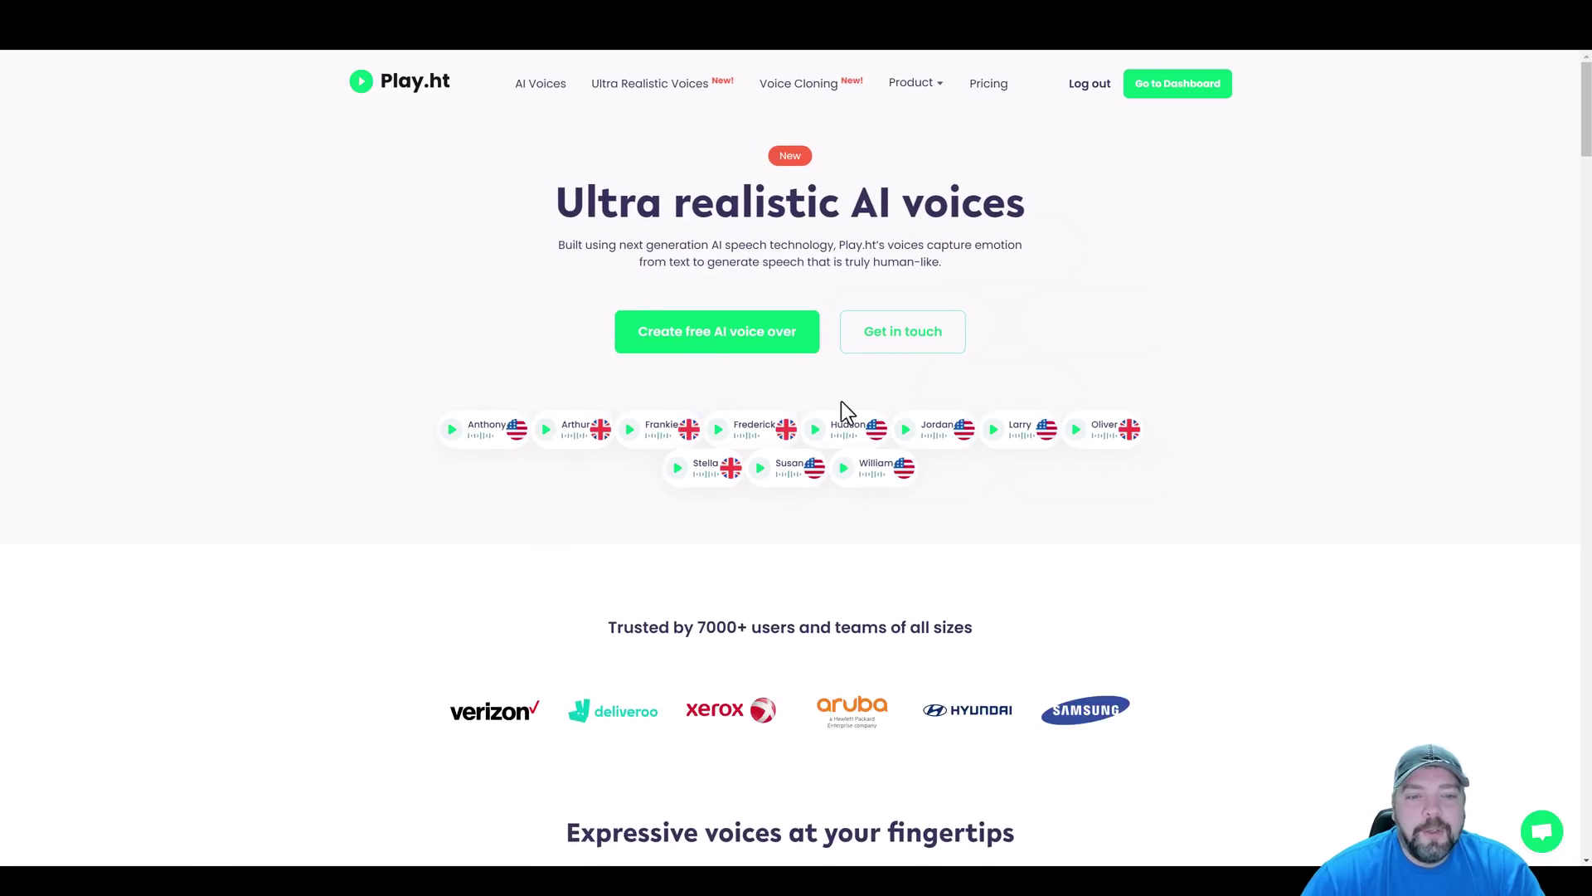
click(453, 431)
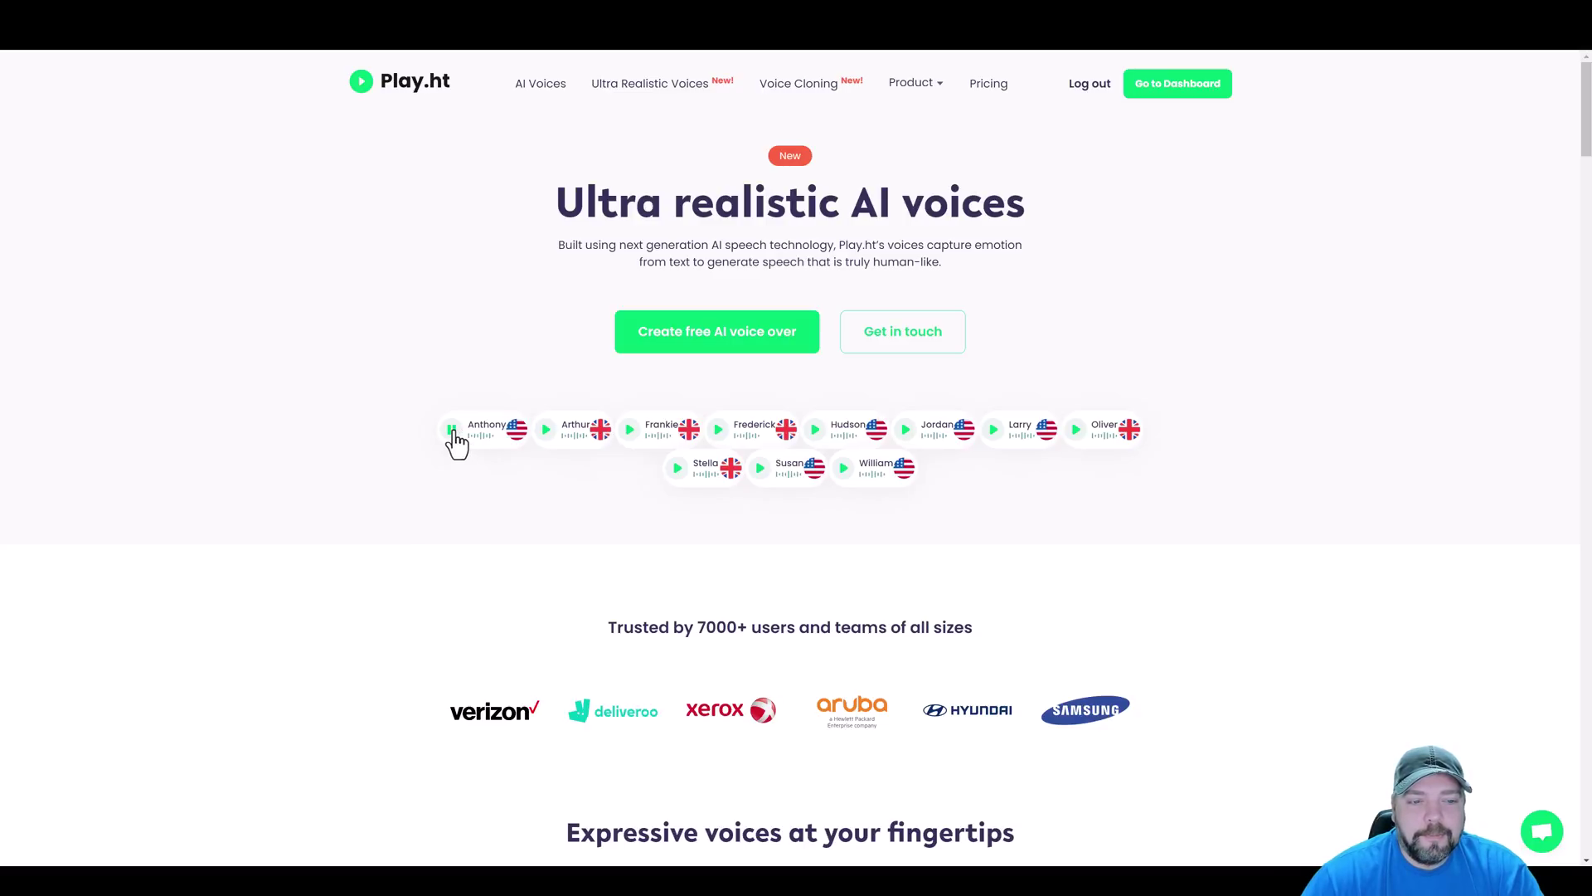
click(546, 432)
click(631, 432)
click(630, 433)
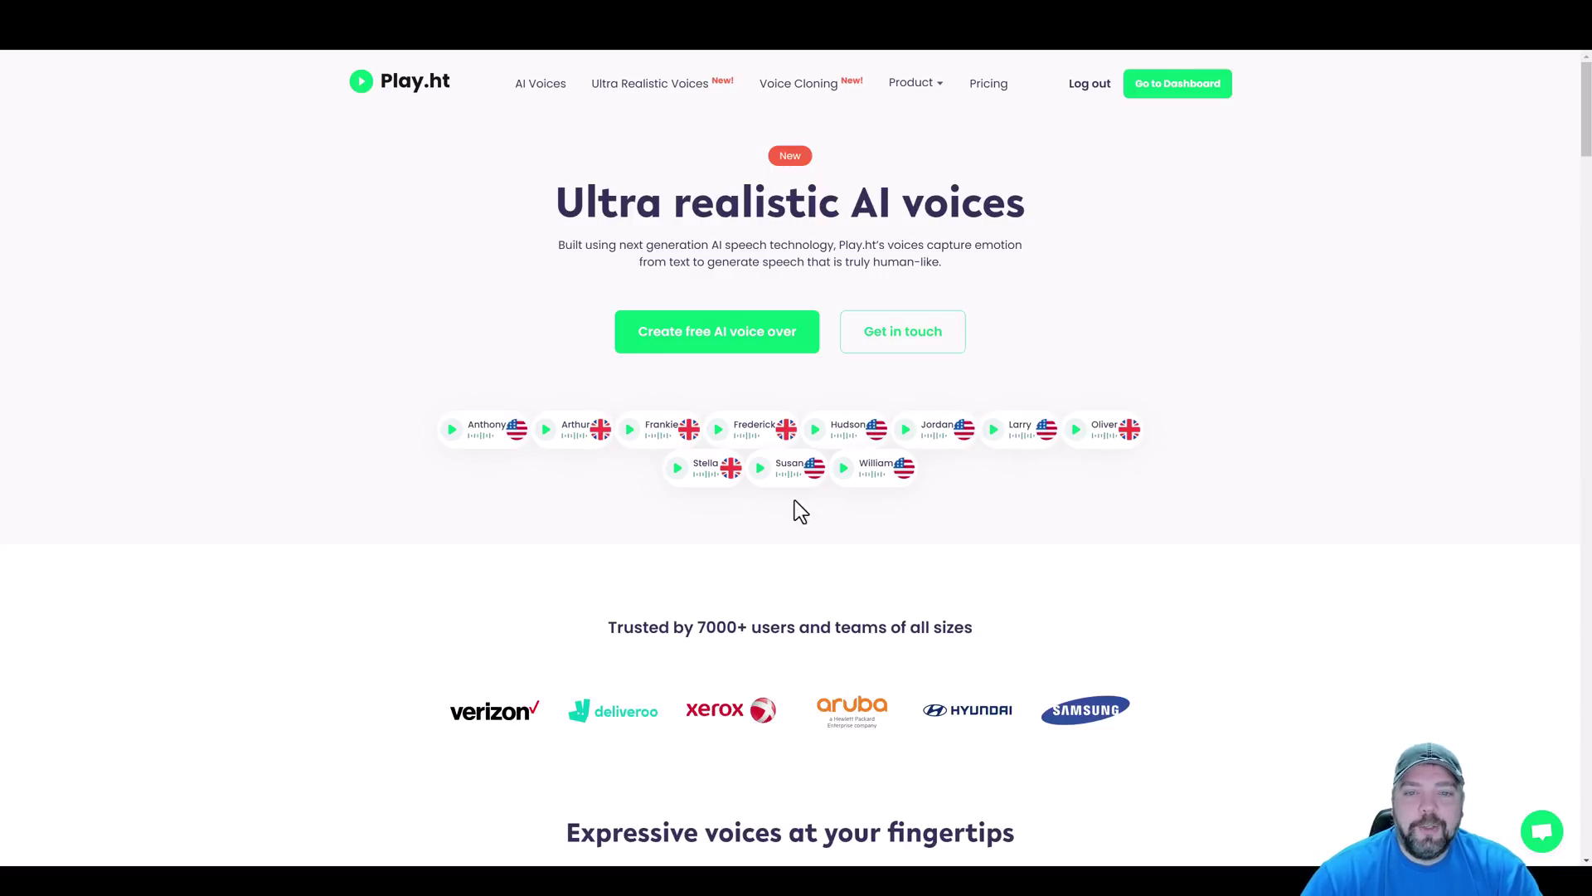
scroll(780, 539, down, 5)
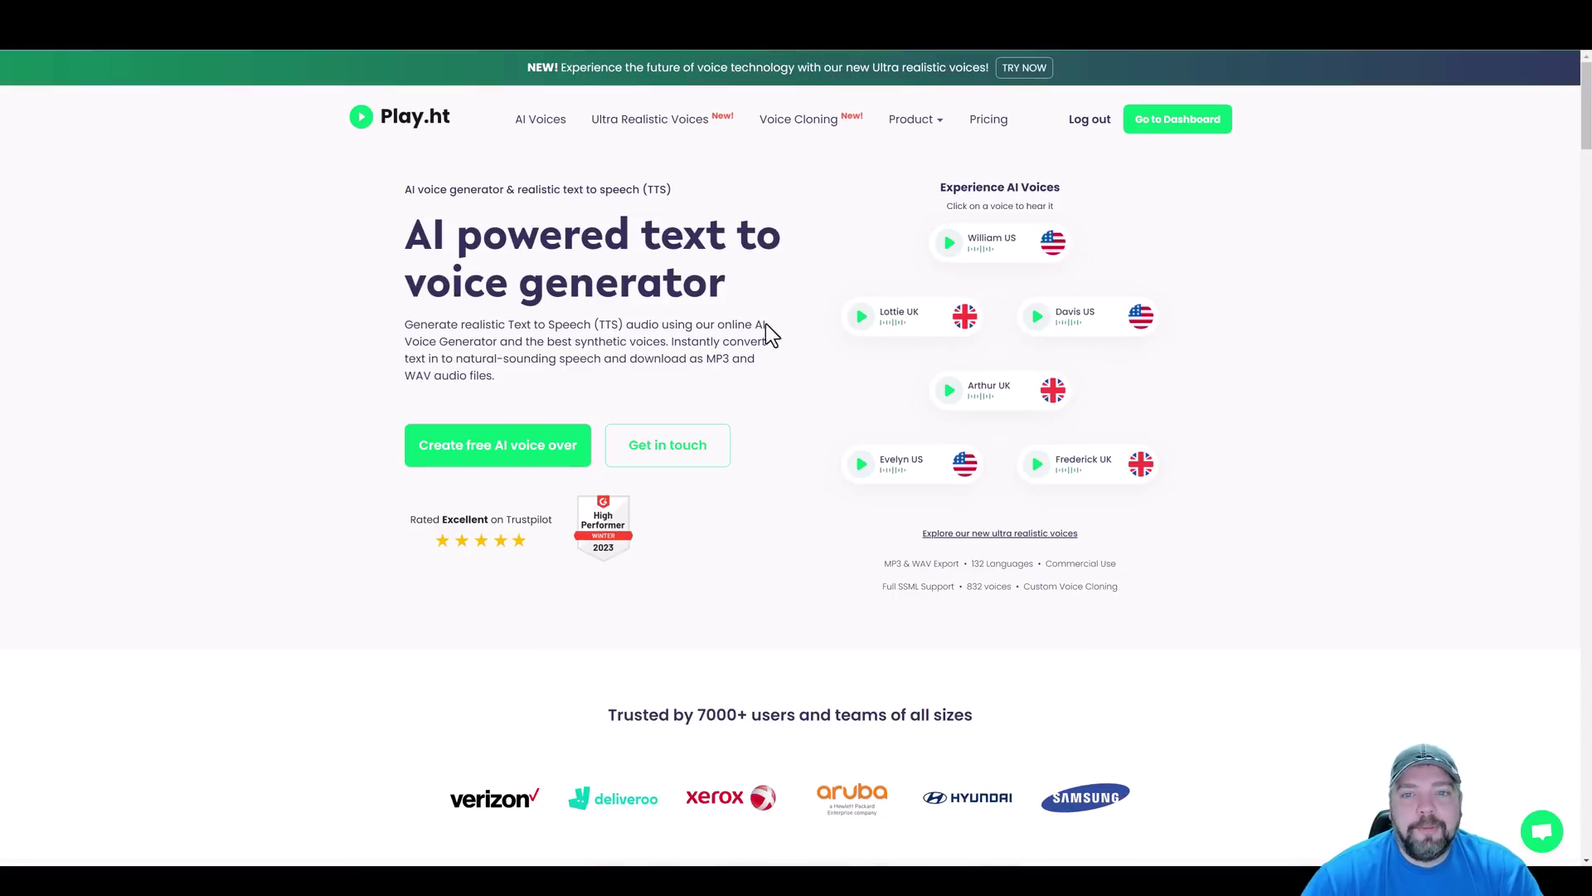
scroll(669, 500, down, 4)
scroll(669, 500, down, 15)
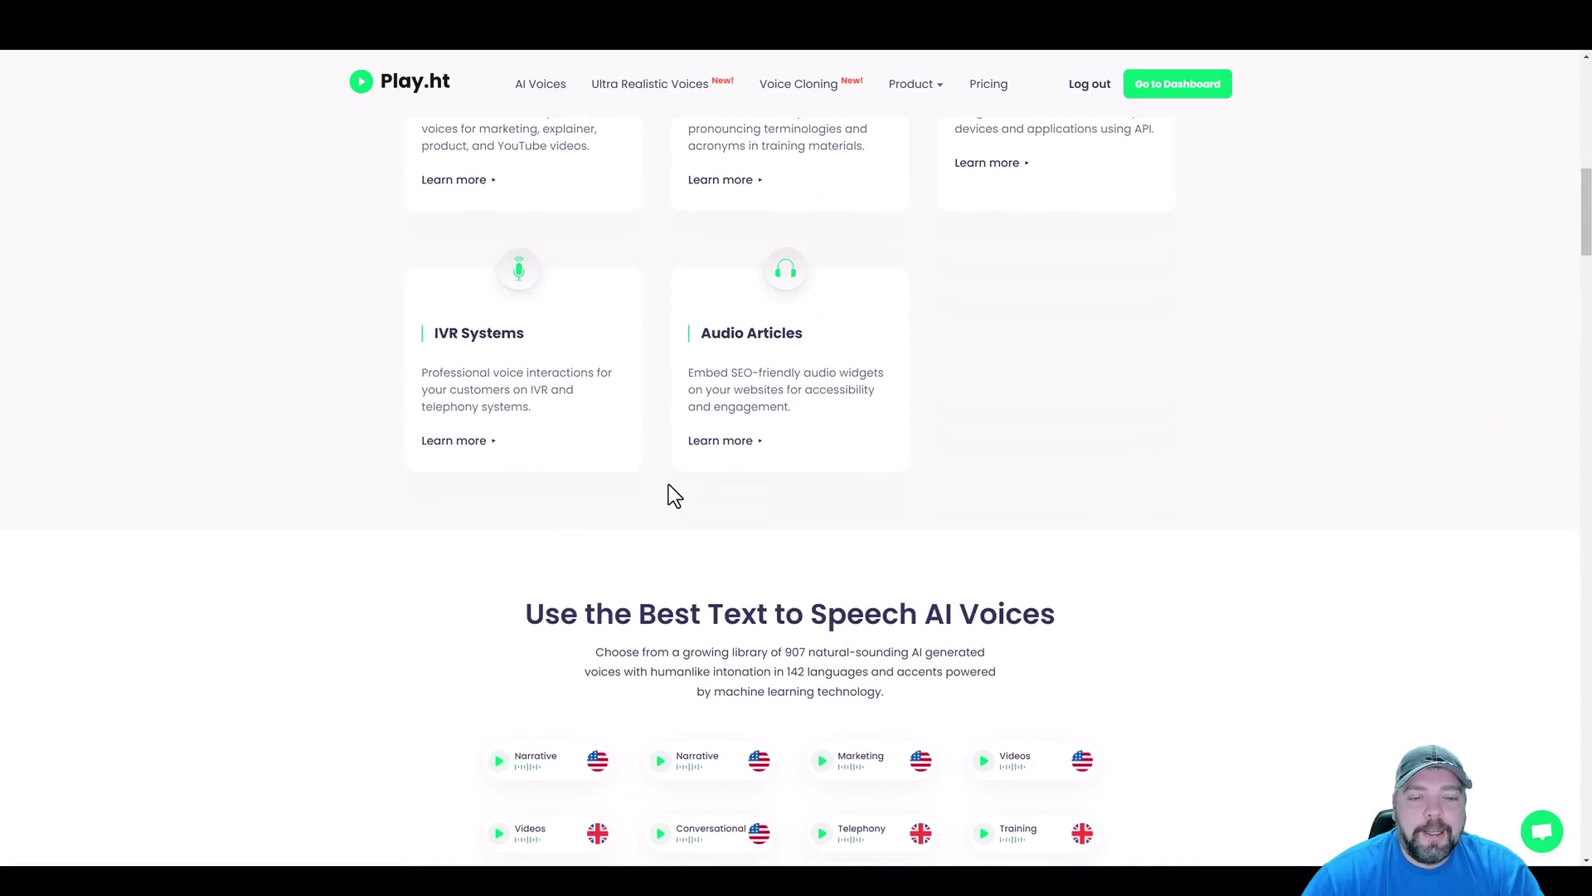
scroll(671, 498, down, 4)
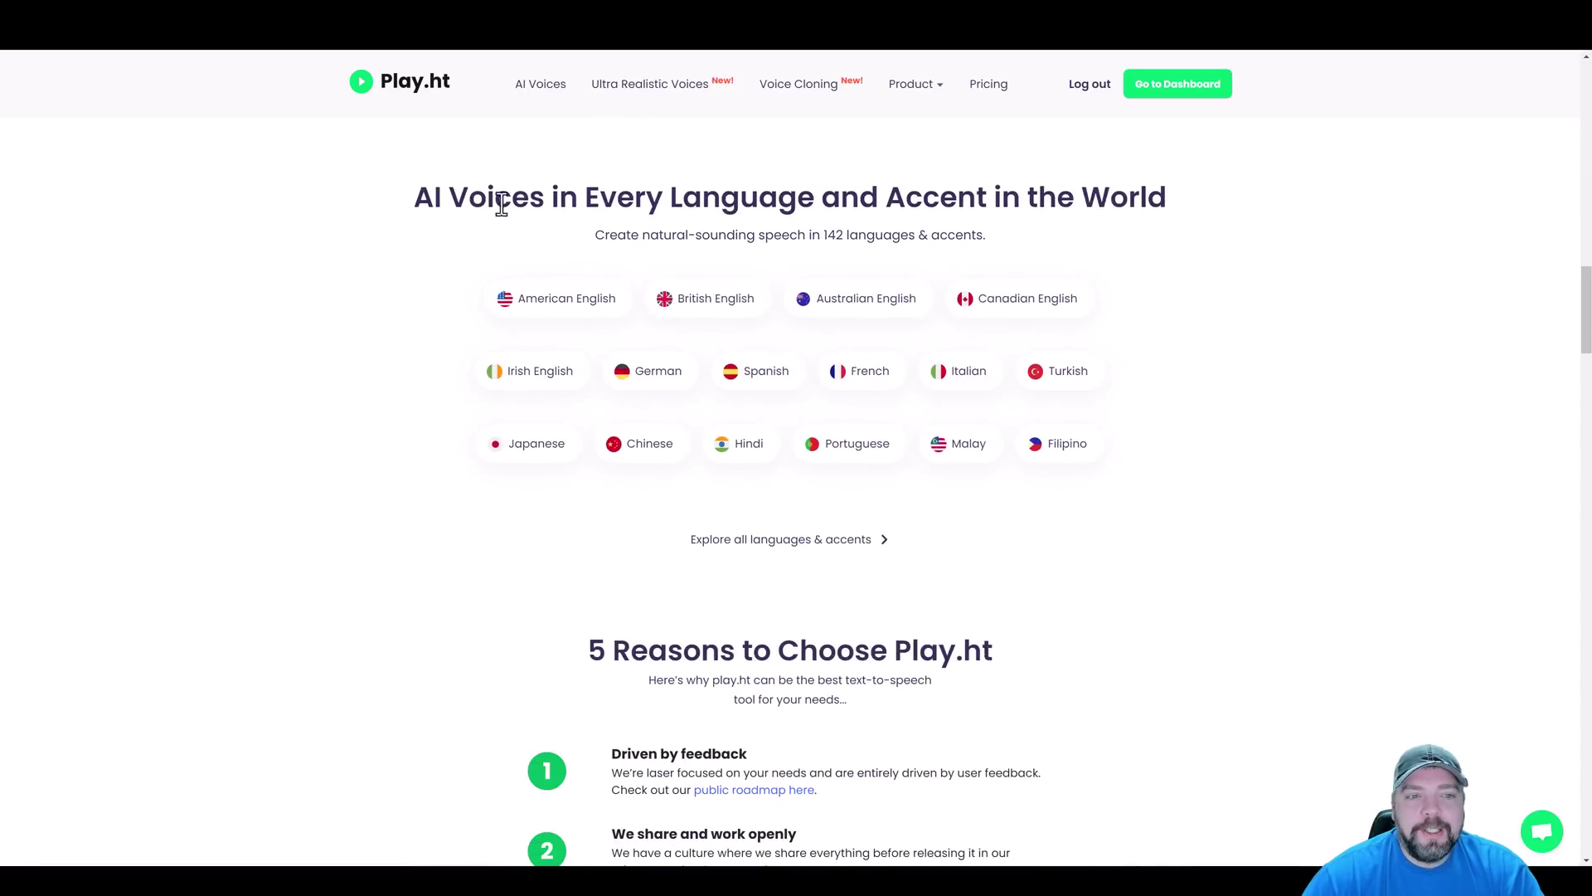
drag(422, 197, 1170, 201)
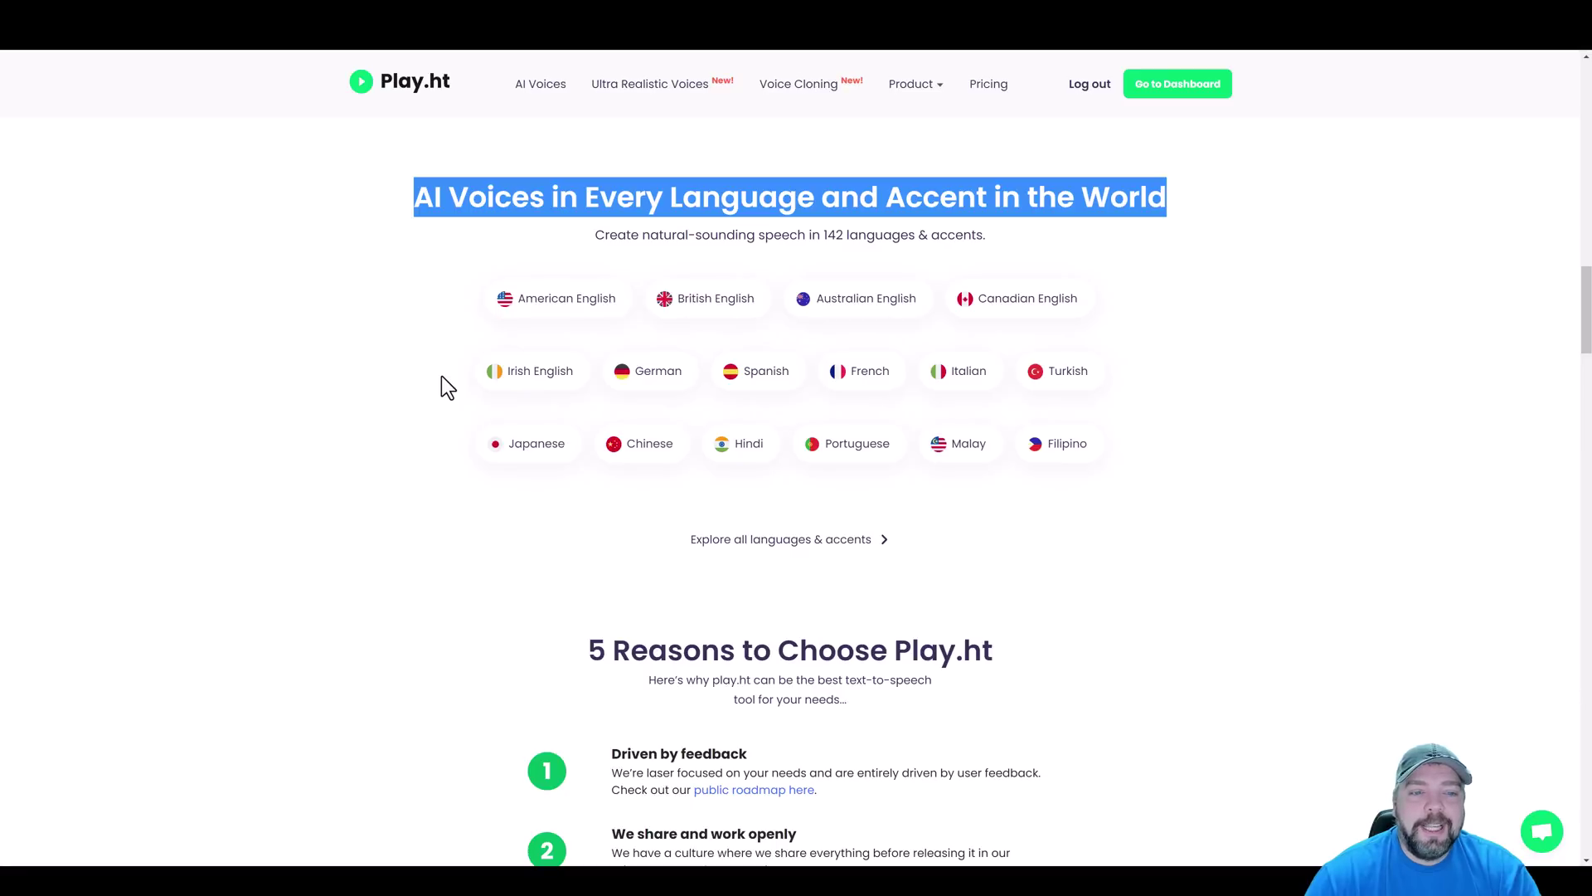
scroll(498, 423, down, 4)
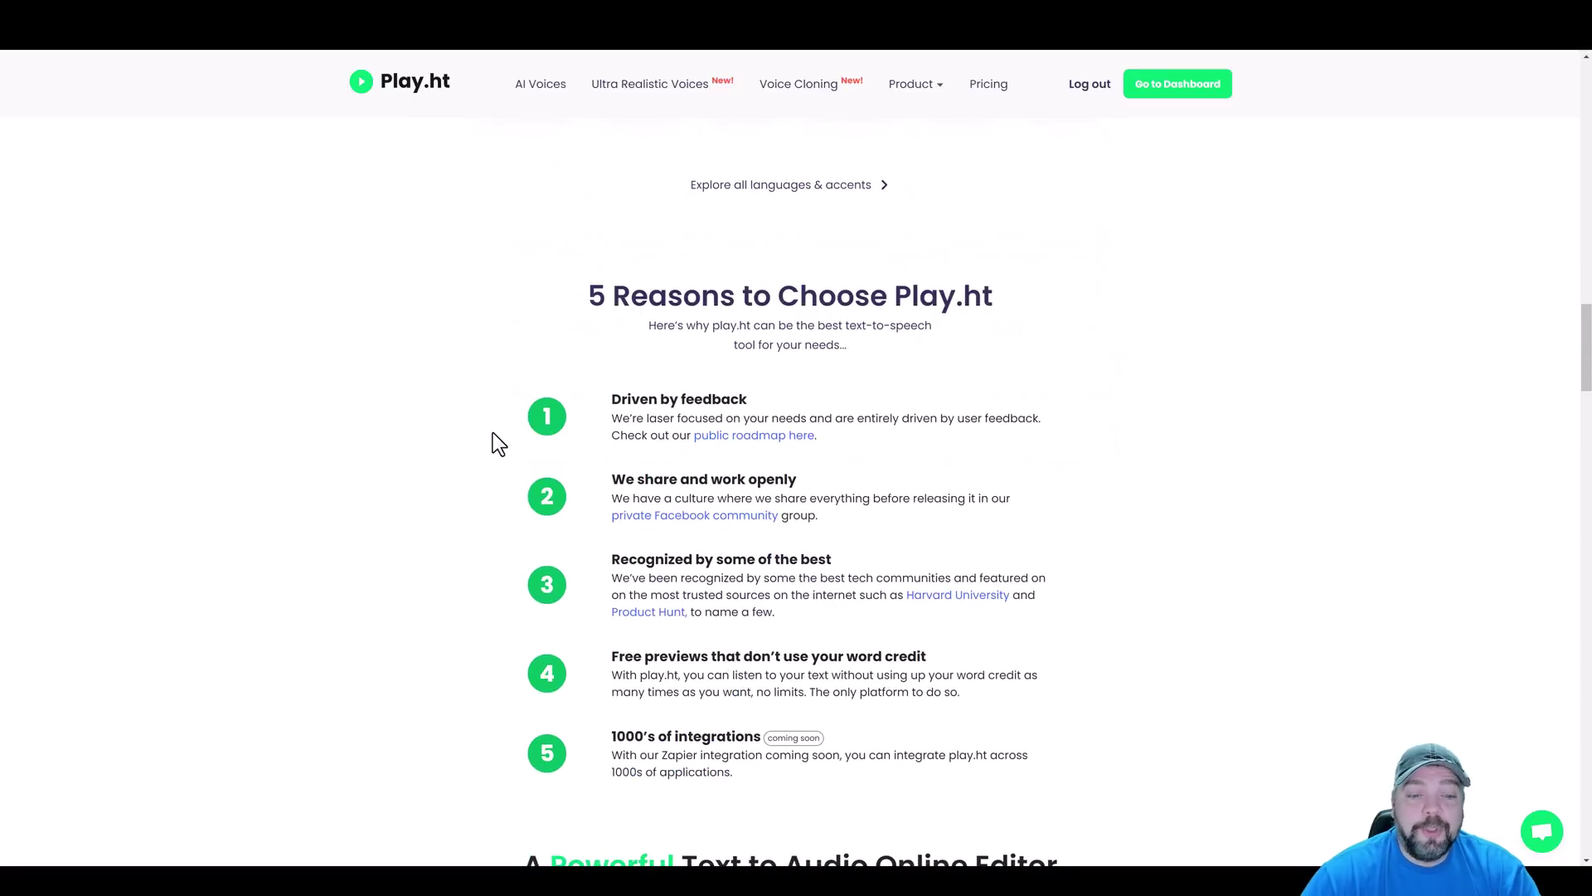
scroll(672, 415, up, 20)
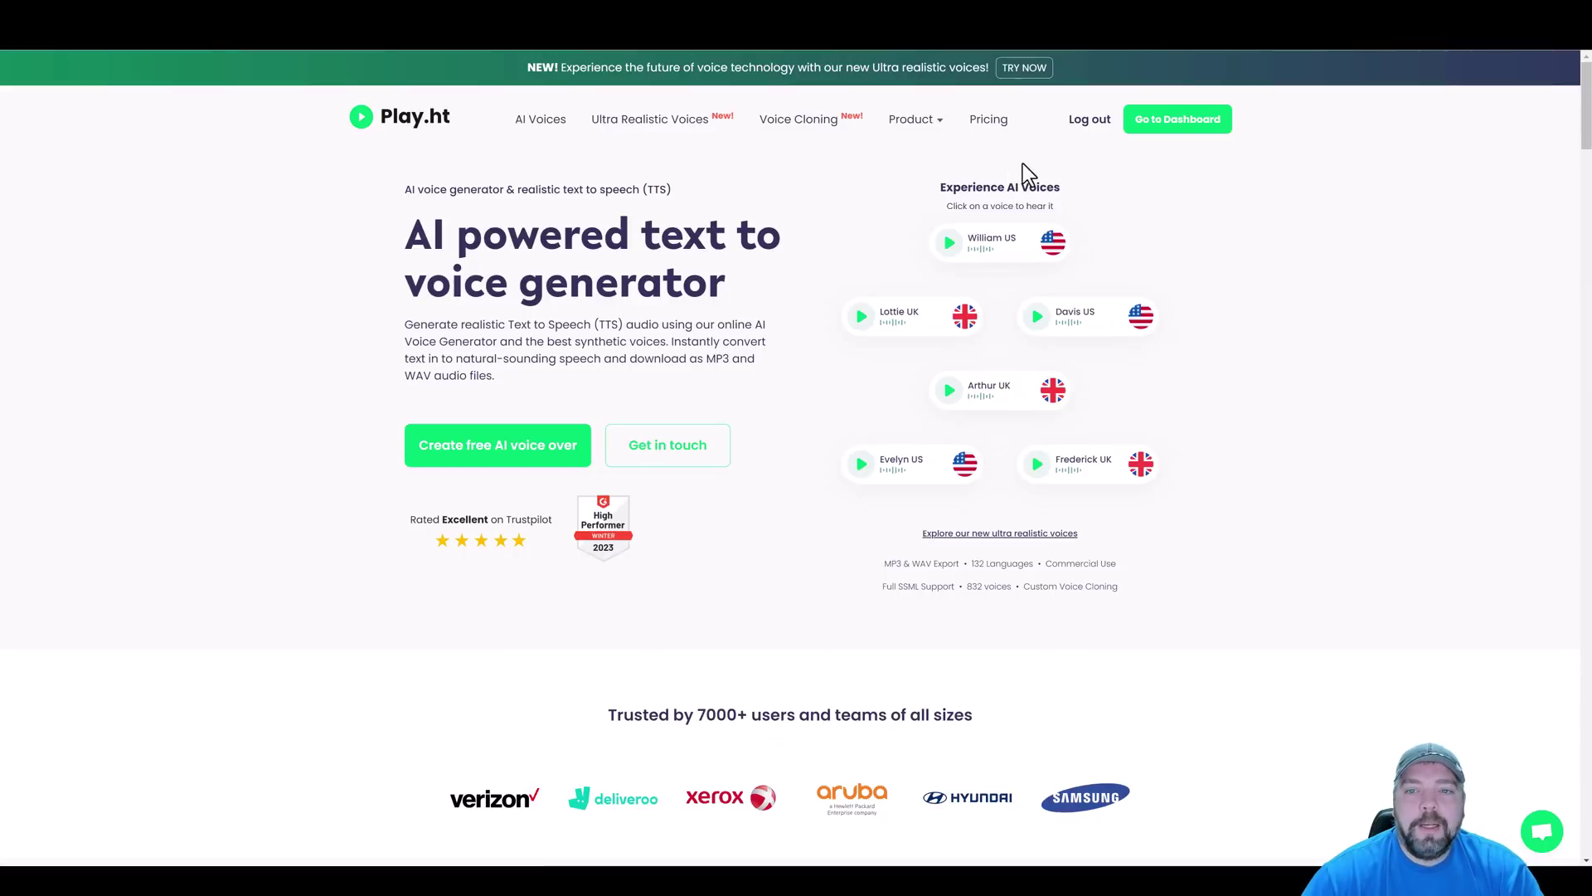
Step: Open the Pricing page and scroll through the plans
click(986, 124)
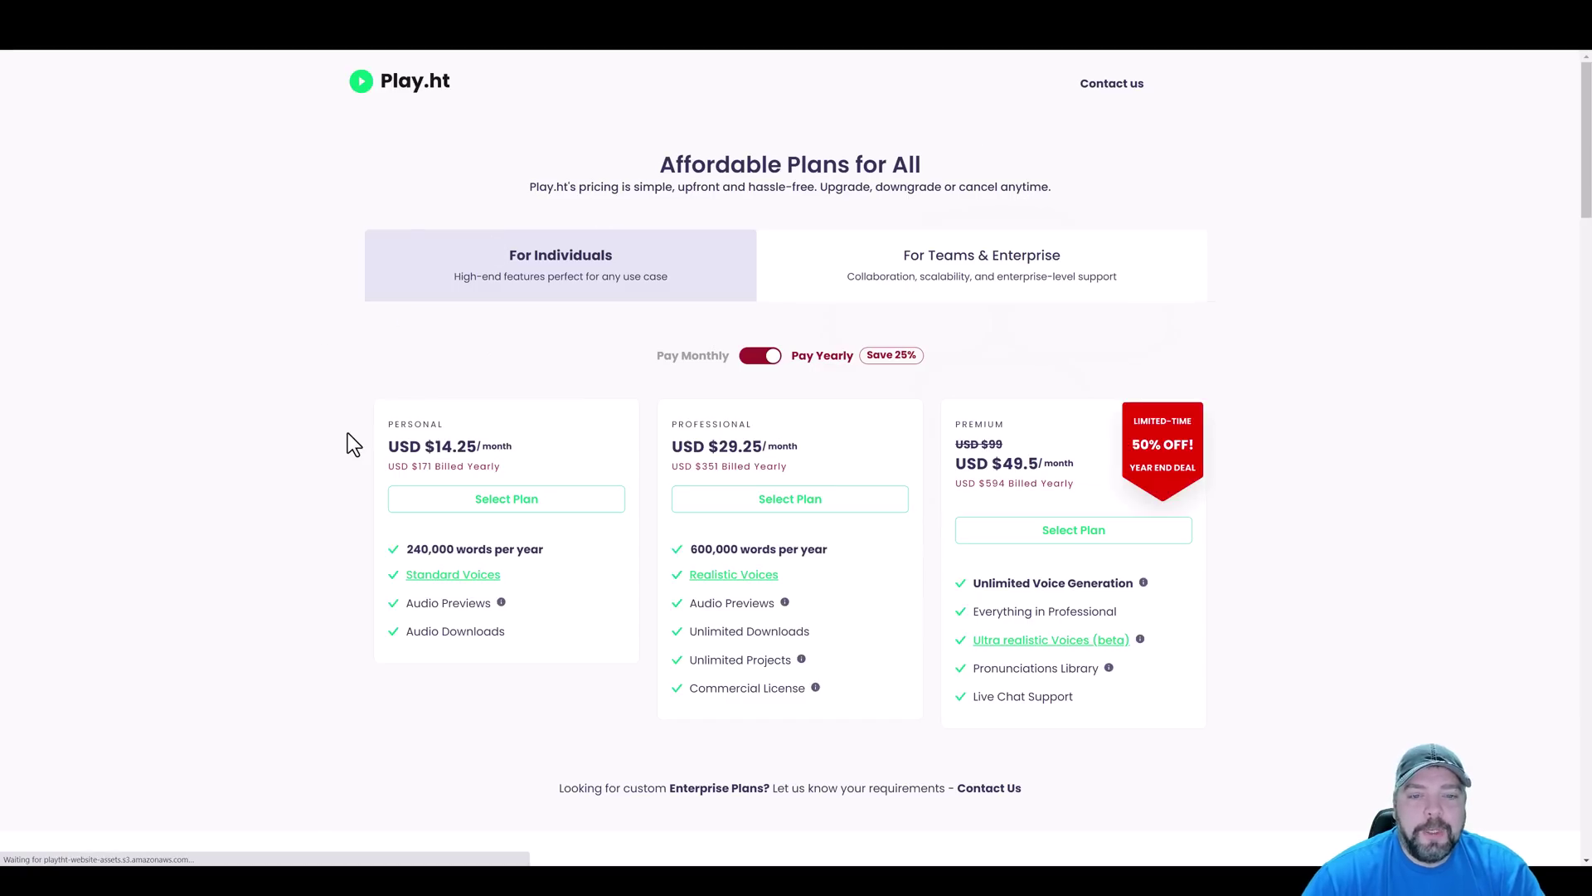
scroll(359, 448, down, 1)
scroll(358, 442, down, 1)
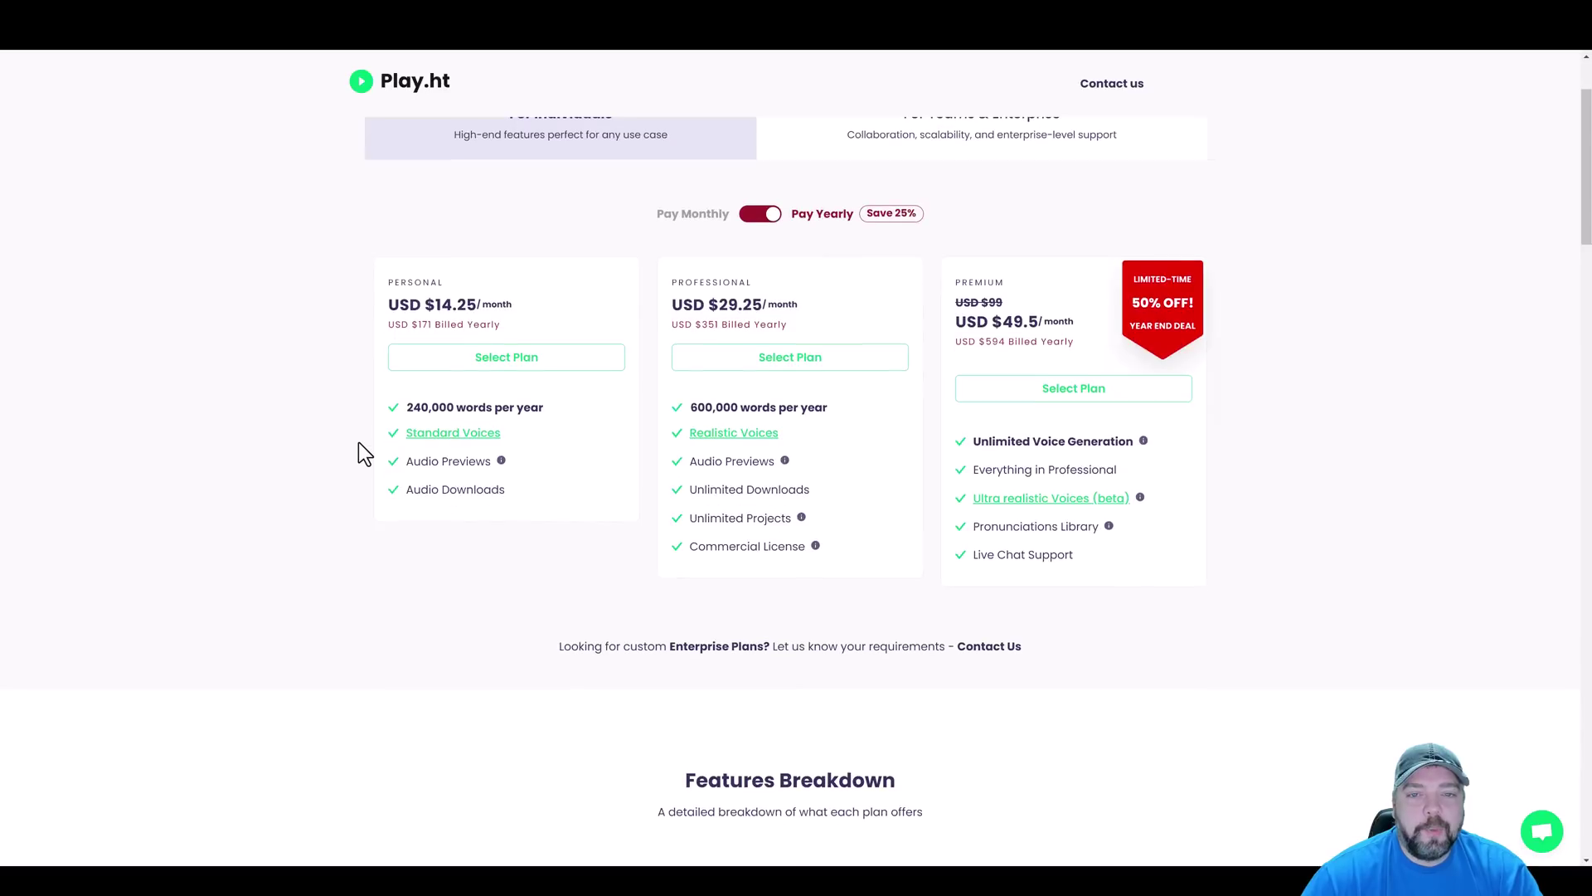
scroll(358, 442, down, 1)
scroll(360, 441, up, 1)
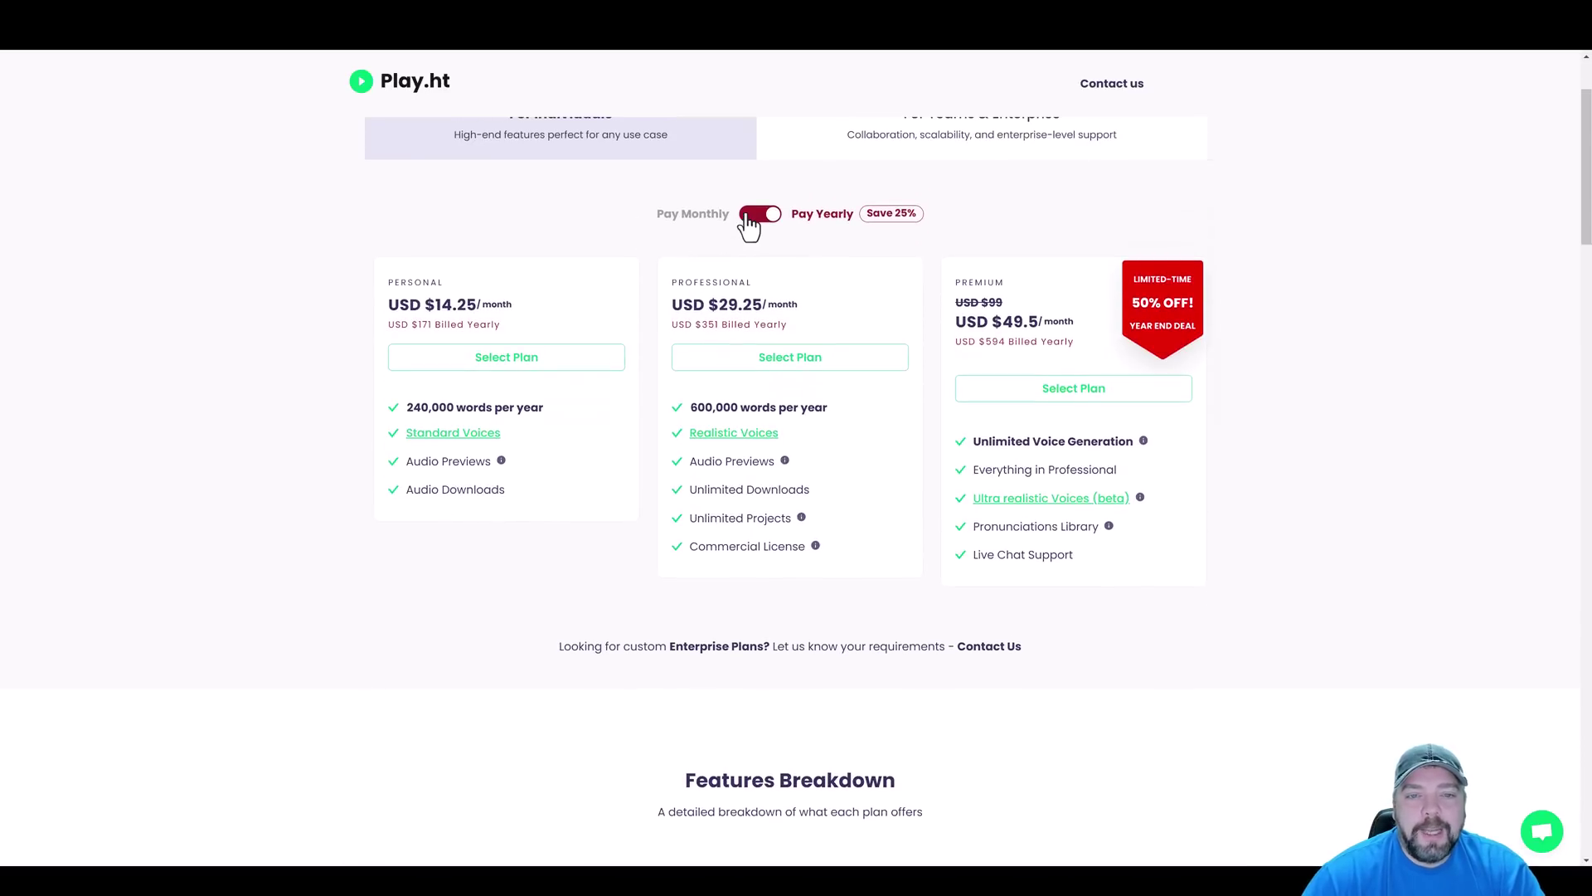
Step: Toggle between monthly and yearly billing, ending on yearly, and review the Personal plan at $14.25
click(750, 223)
click(759, 218)
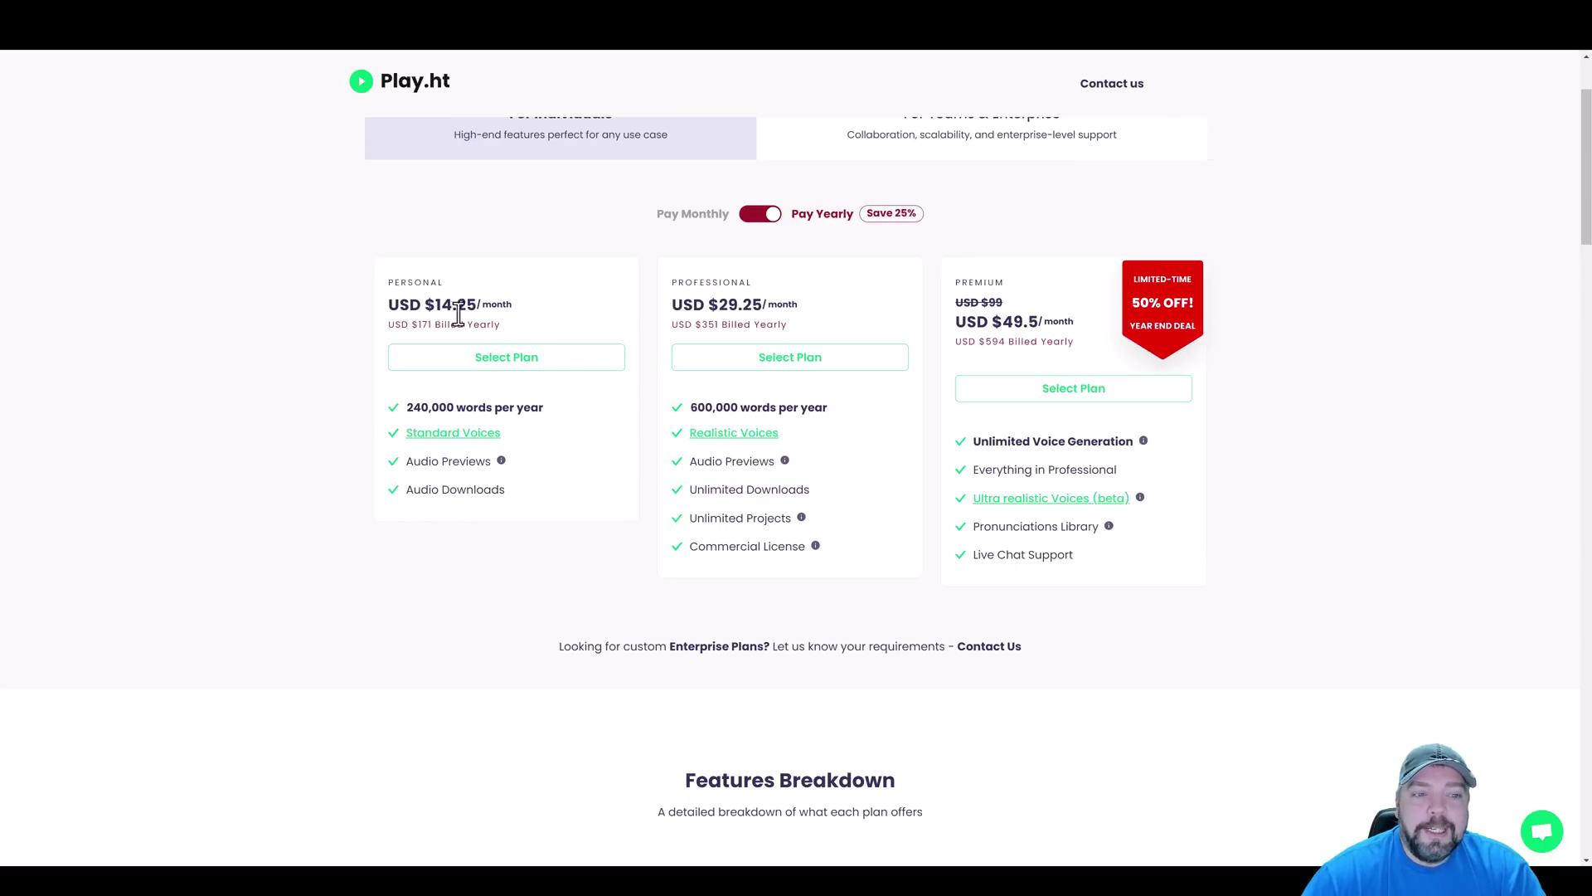
drag(388, 280, 502, 491)
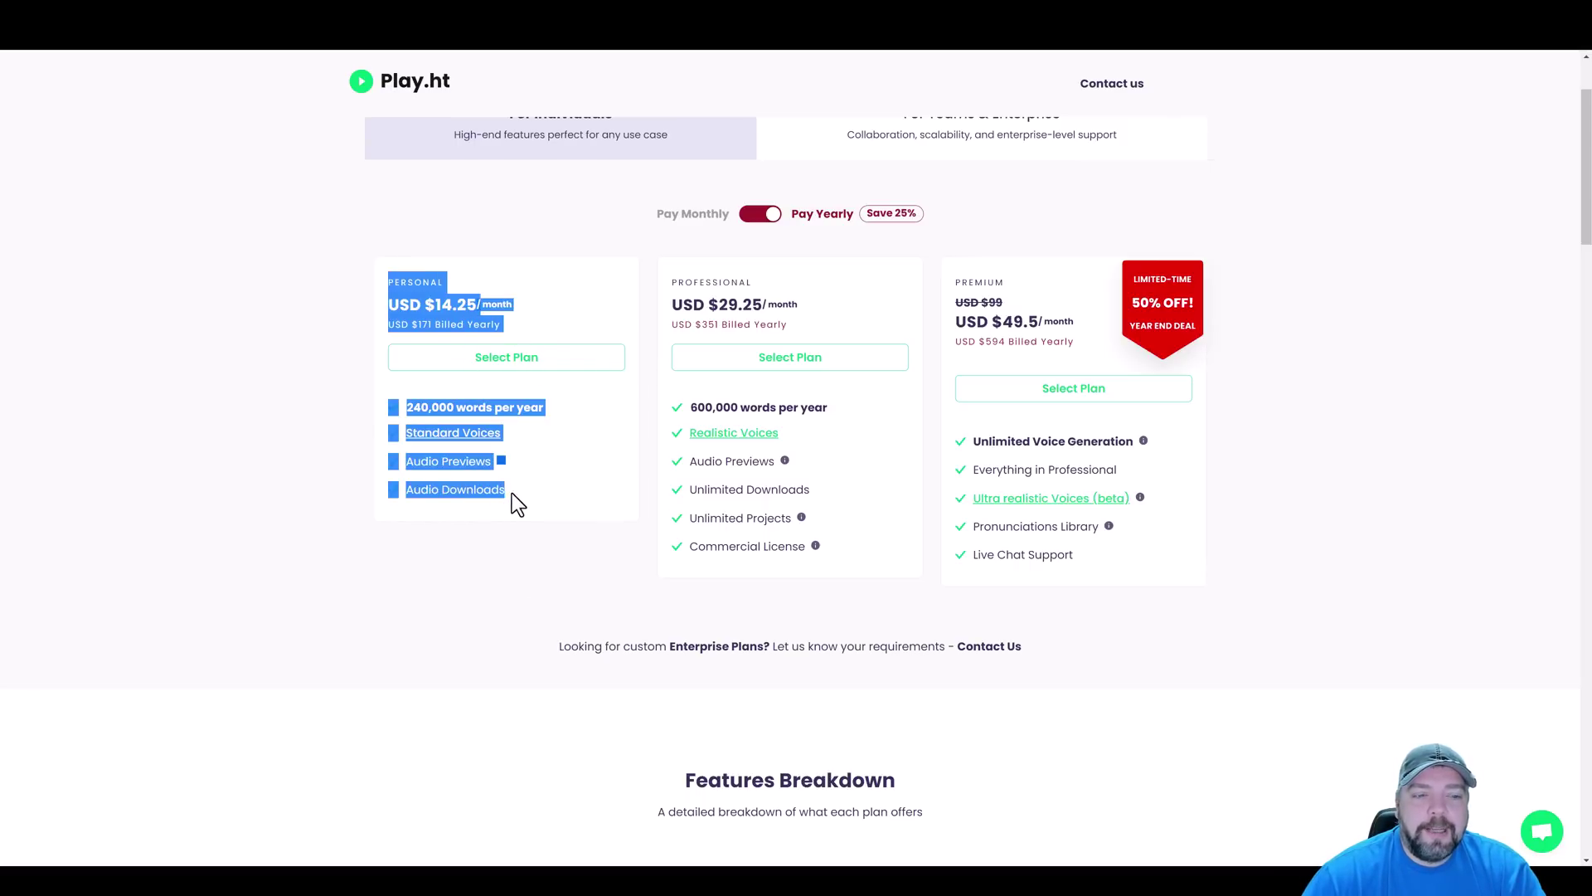
click(514, 493)
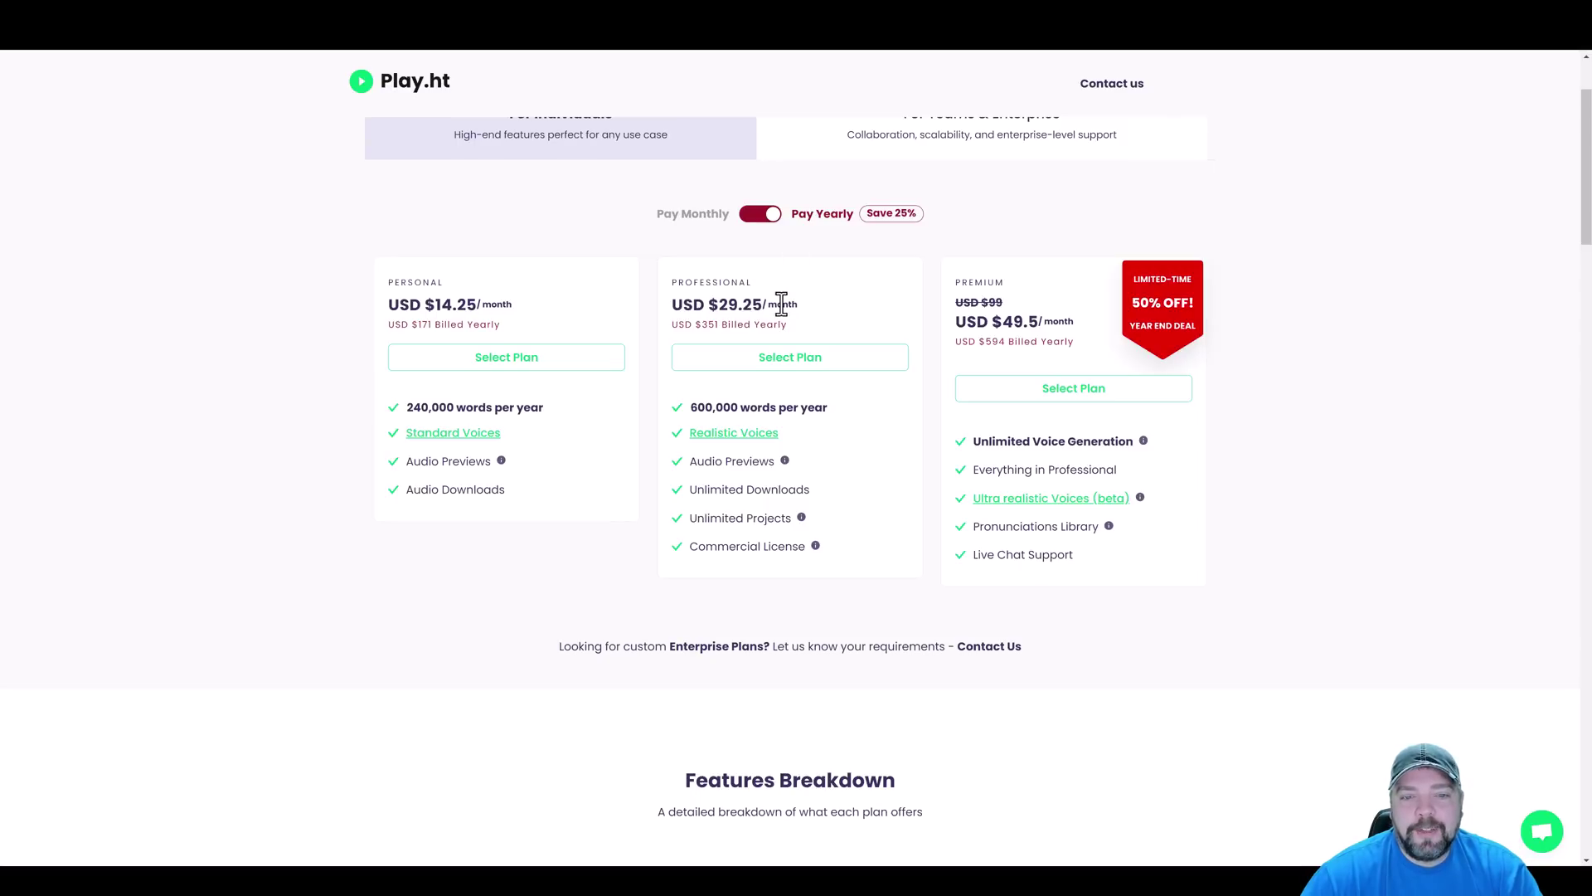
Step: Switch to monthly billing and check the Professional plan's 50,000 words per month limit
click(757, 214)
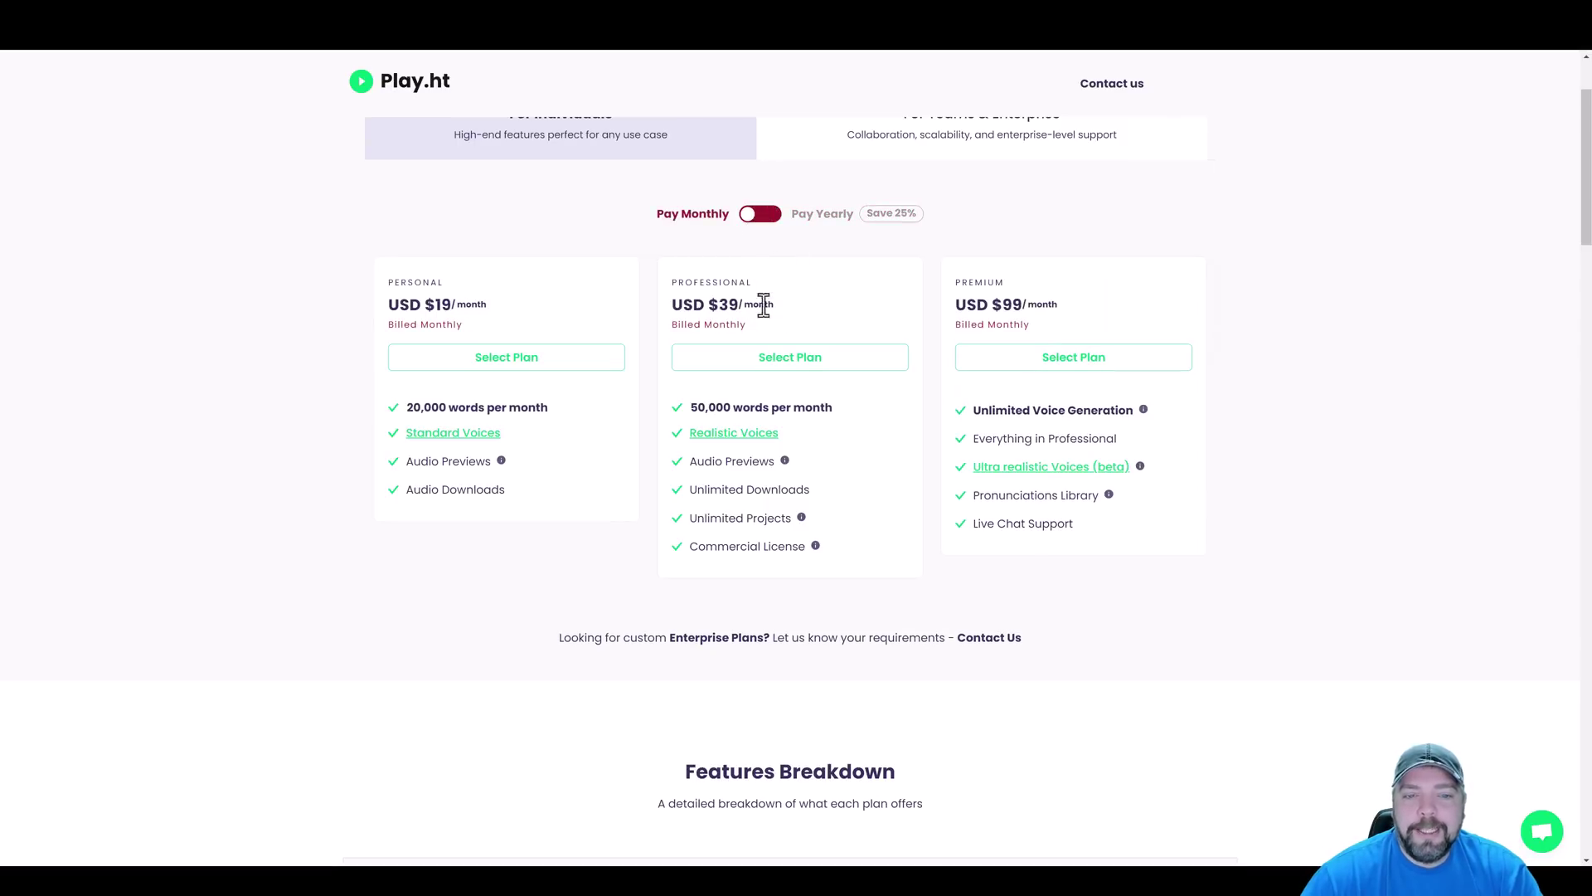
scroll(833, 390, down, 2)
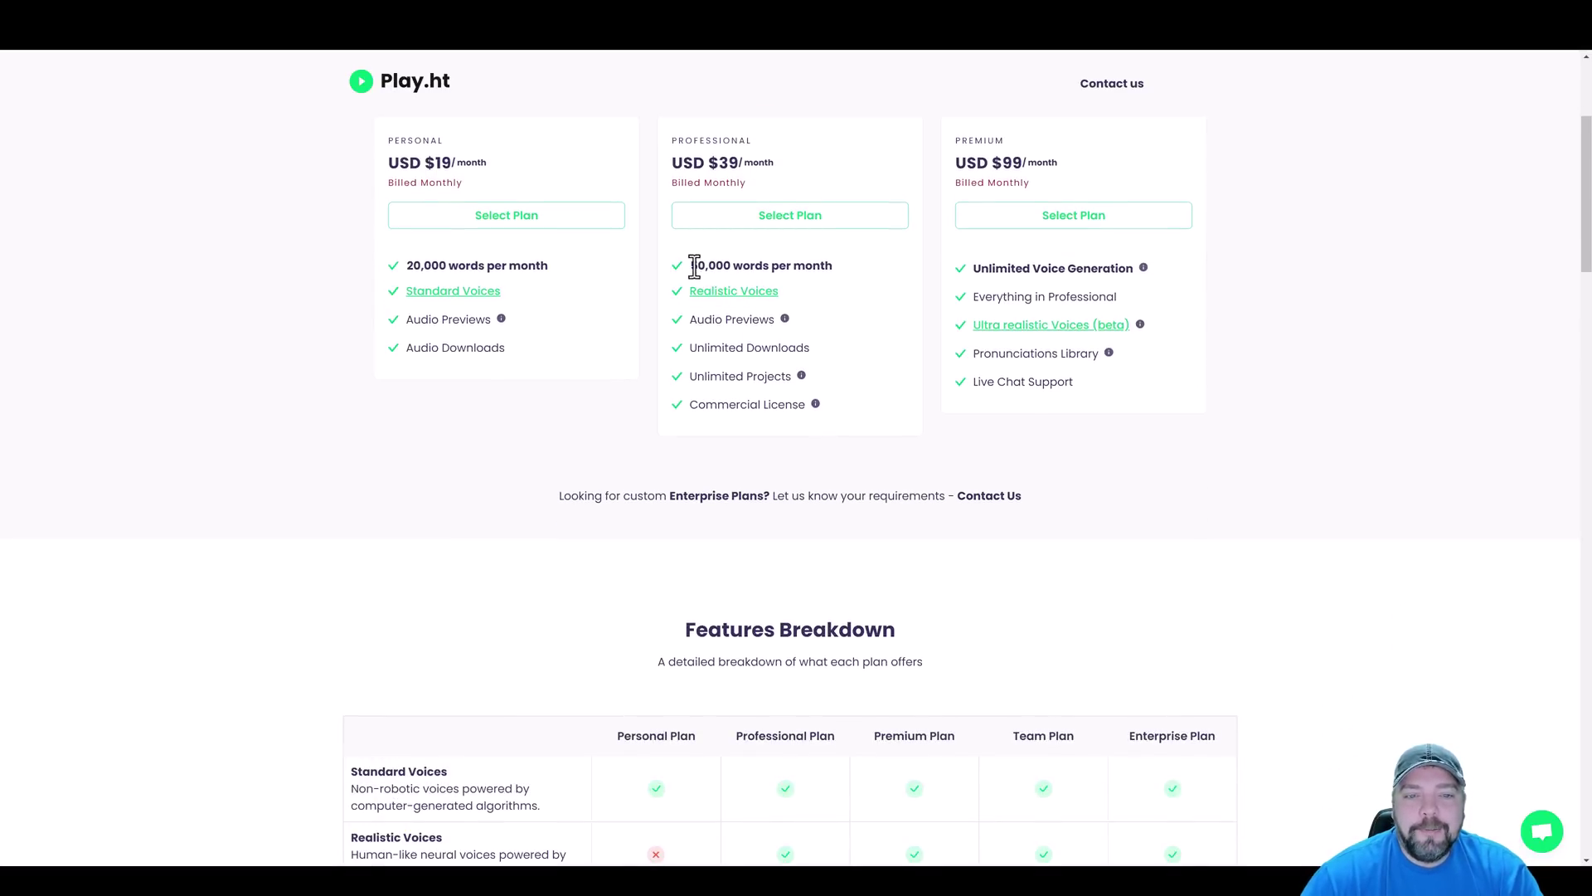
drag(693, 265, 832, 267)
click(833, 268)
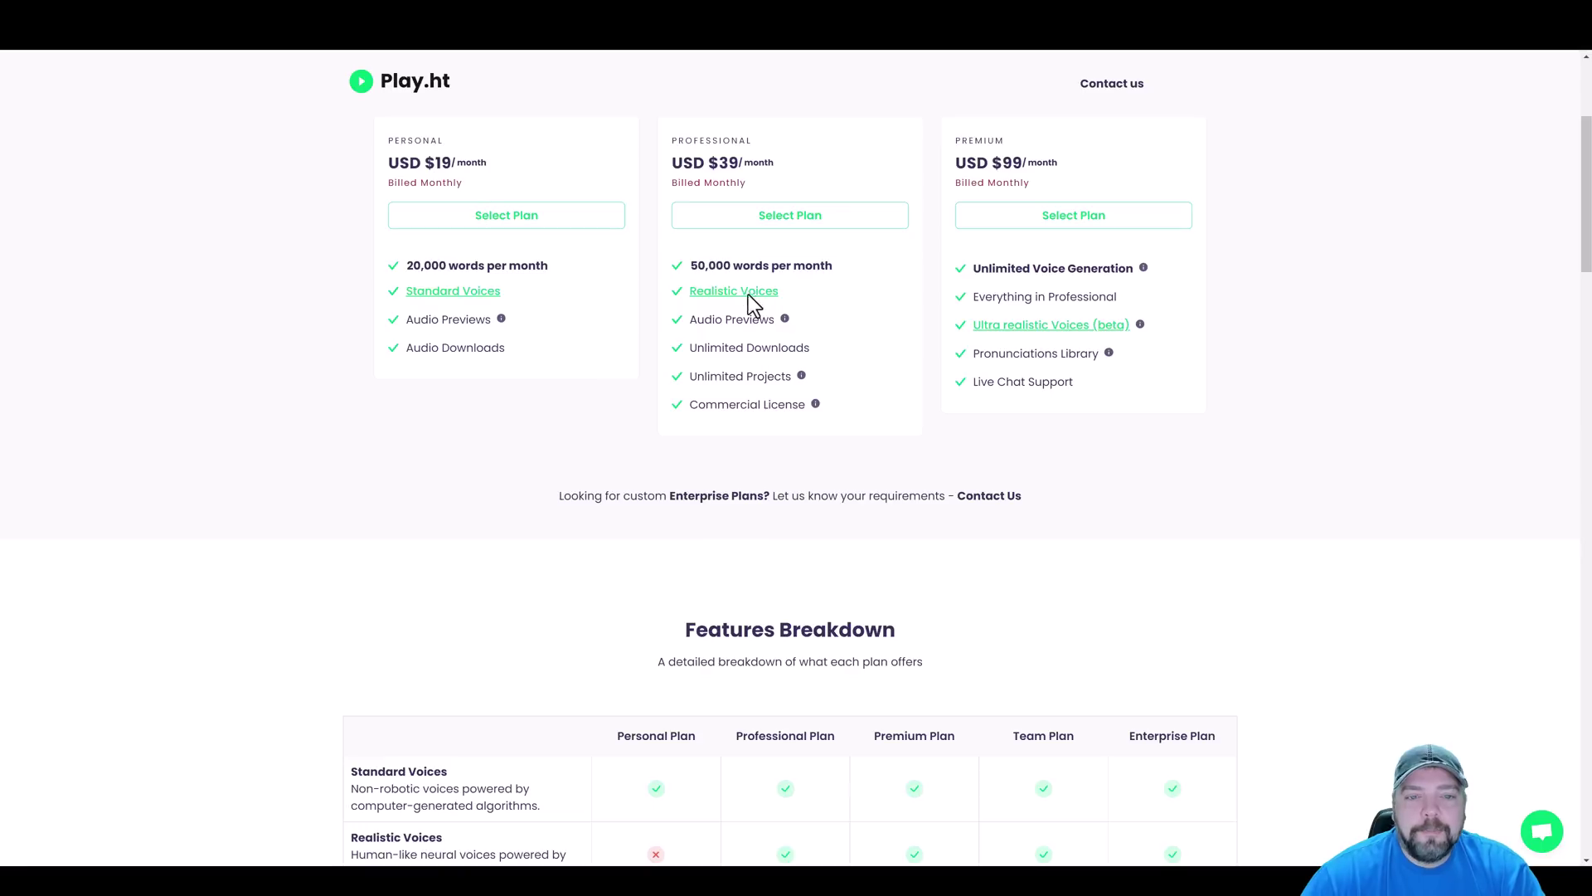
drag(692, 264, 831, 271)
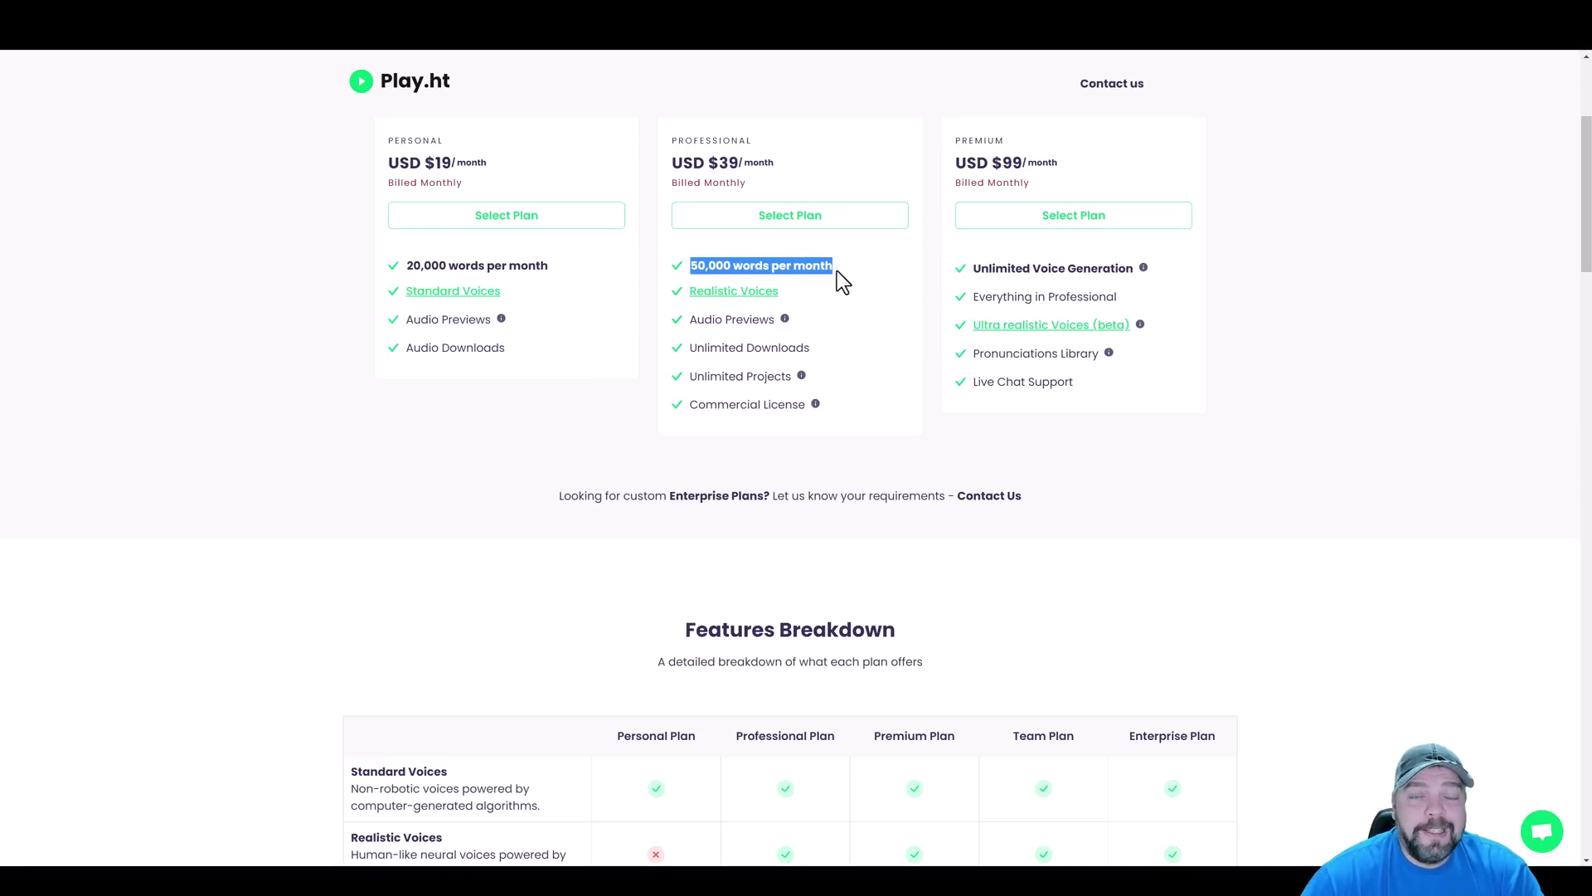
click(838, 270)
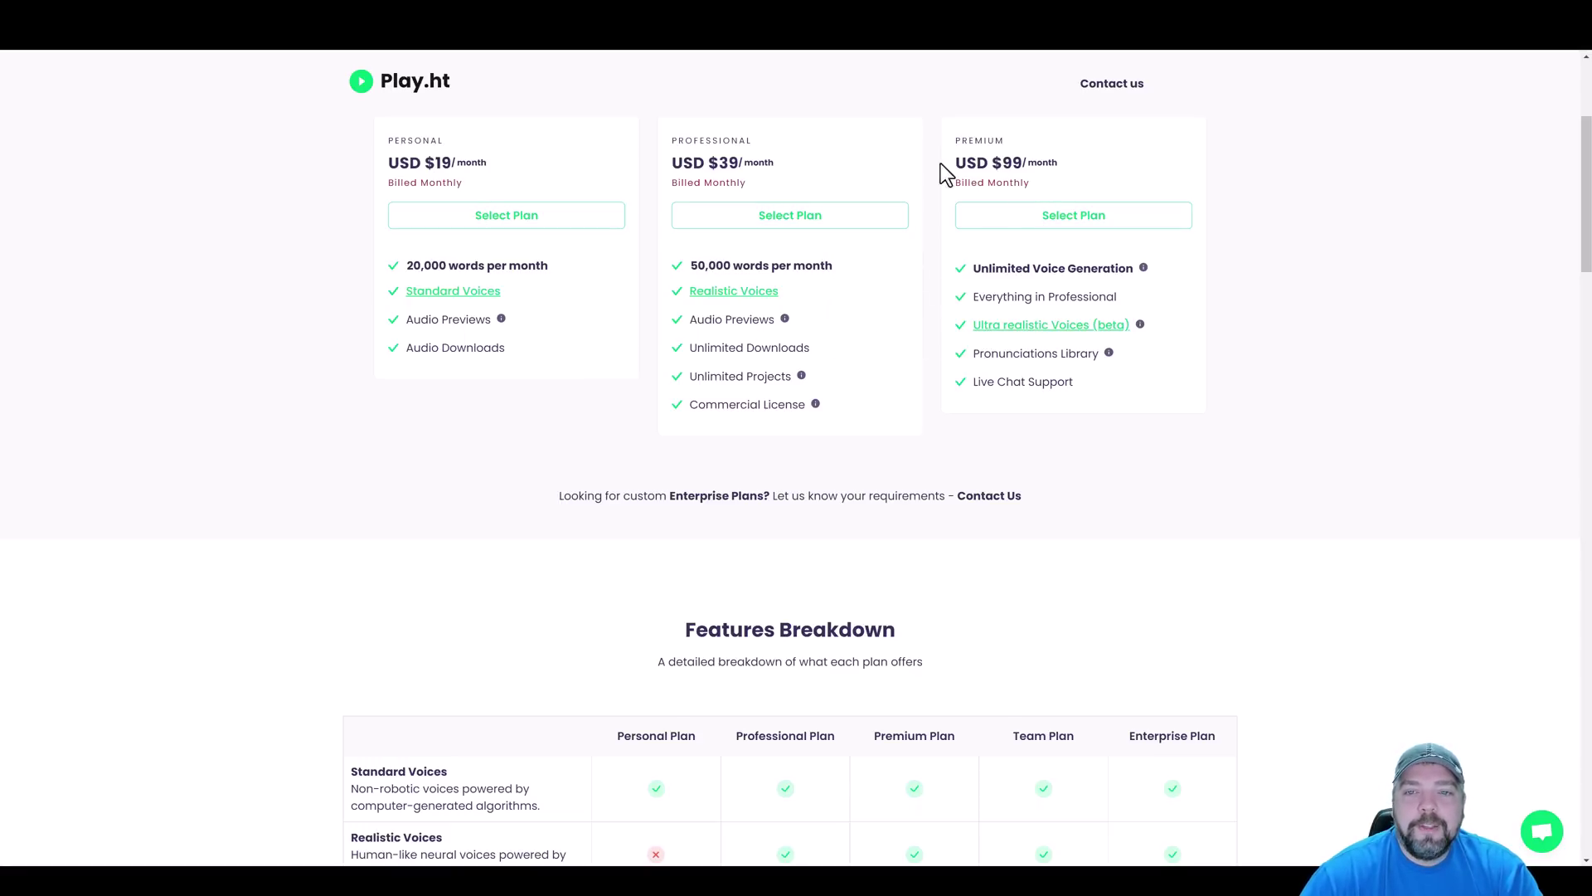
Step: Switch the plan prices to Pay Yearly billing
scroll(1014, 340, up, 2)
click(768, 216)
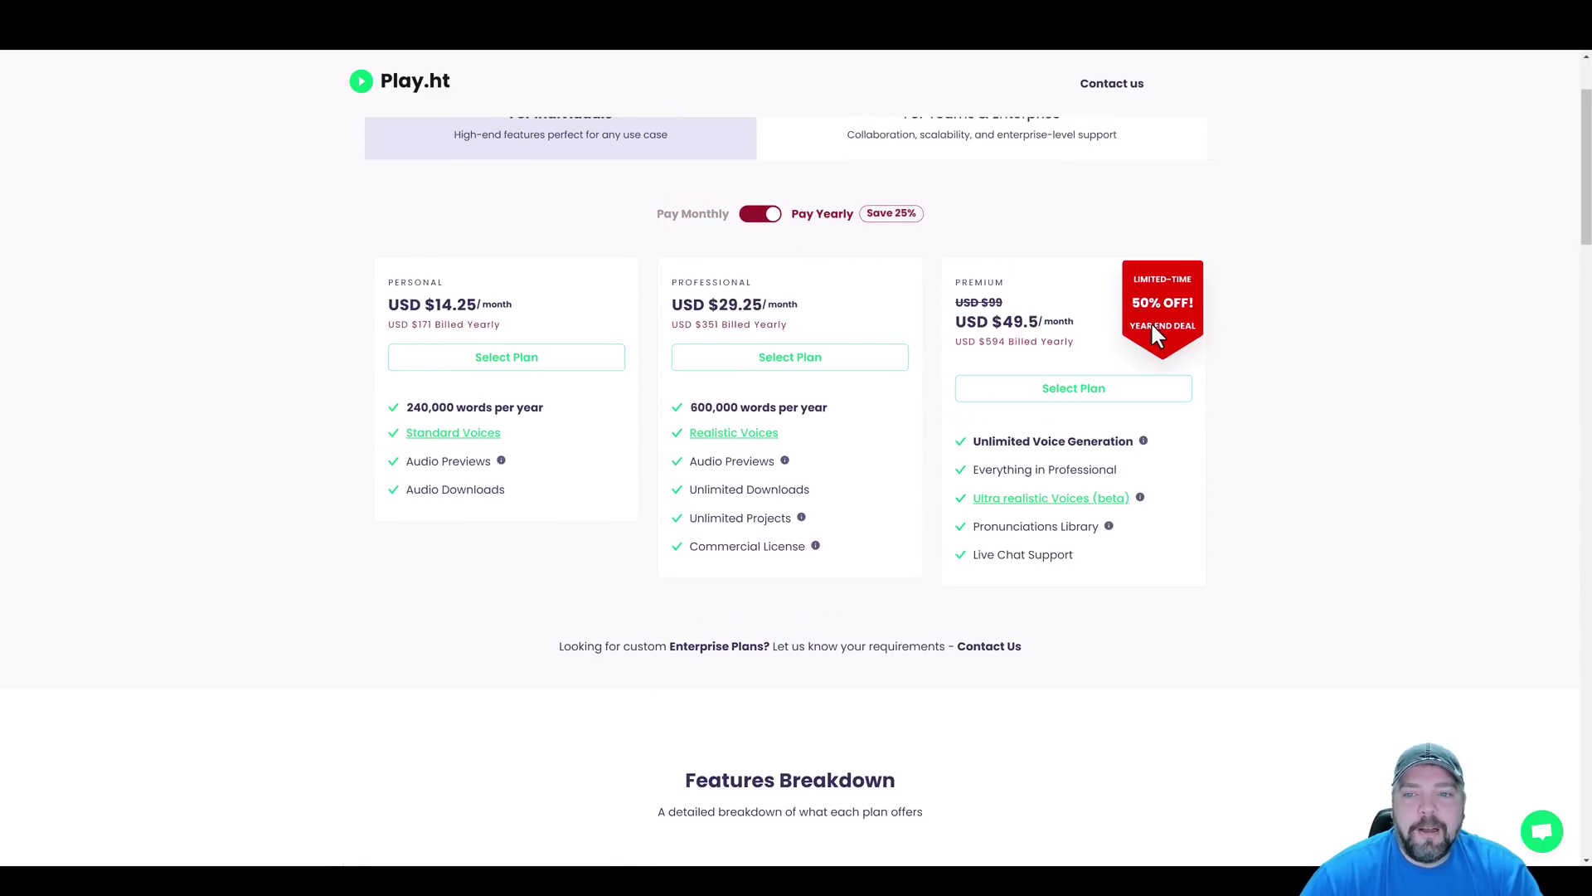
scroll(1089, 209, down, 2)
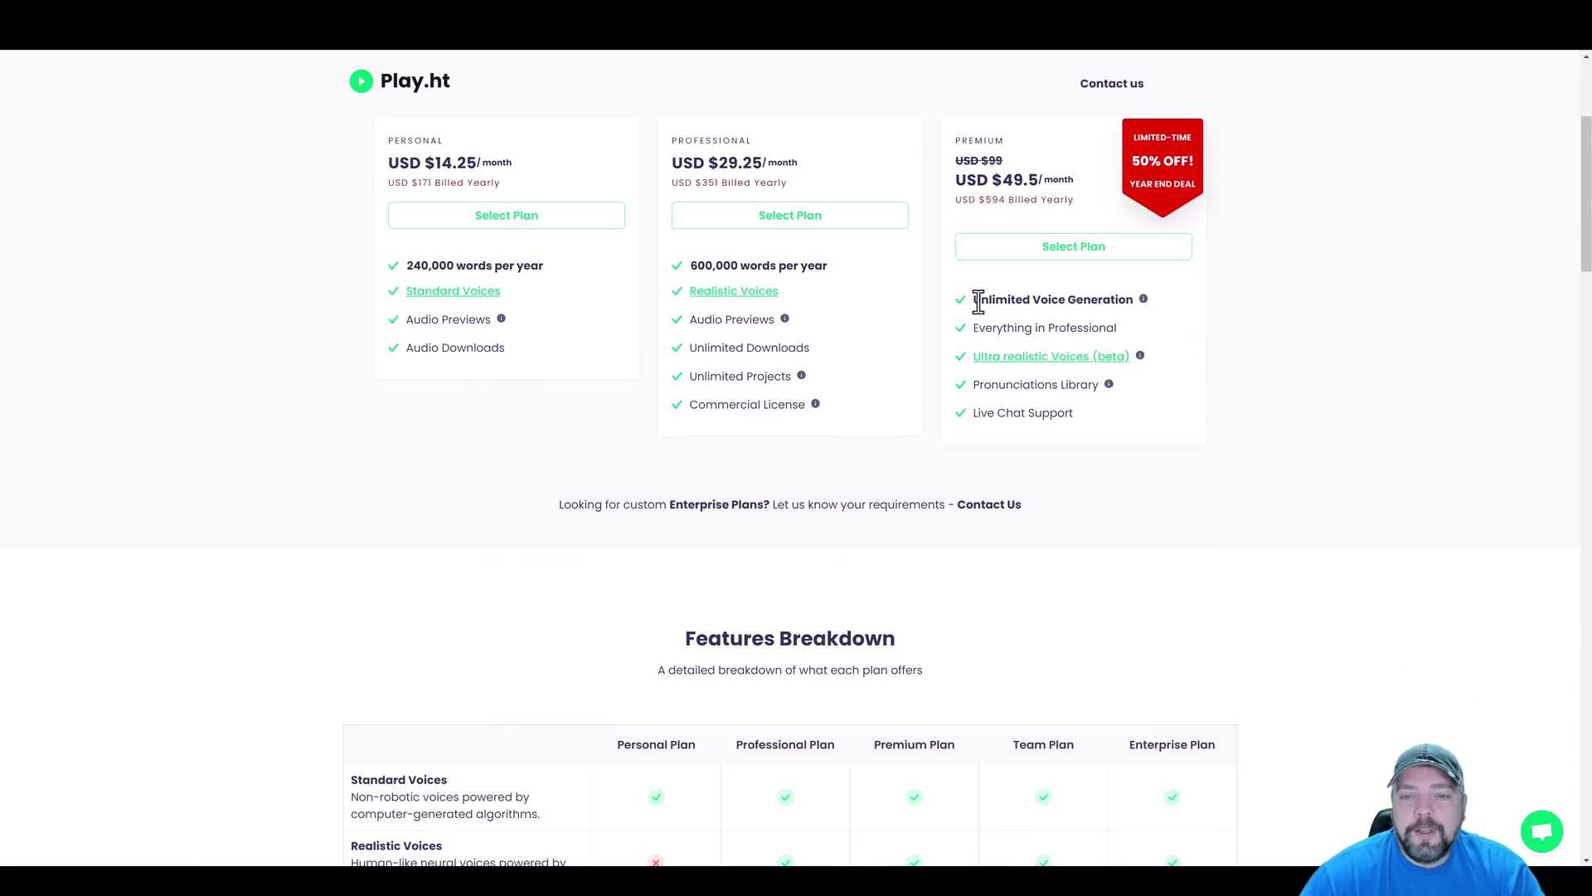
Step: Review the Features Breakdown, including Unlimited Voice Generation and Pronunciations Library
drag(979, 302, 1134, 301)
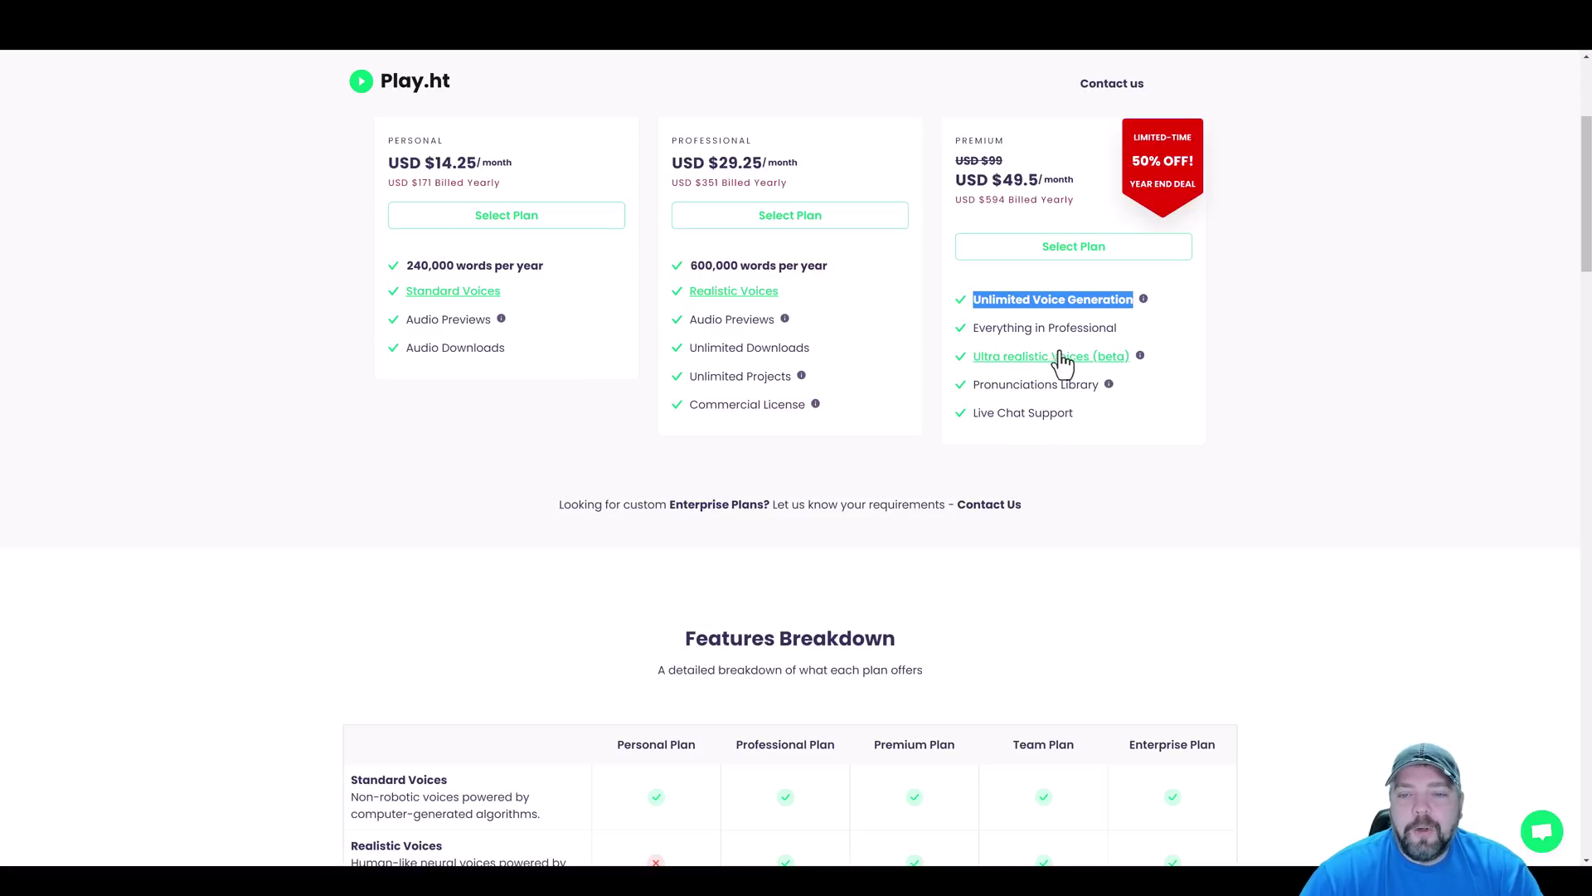
drag(973, 385, 1101, 390)
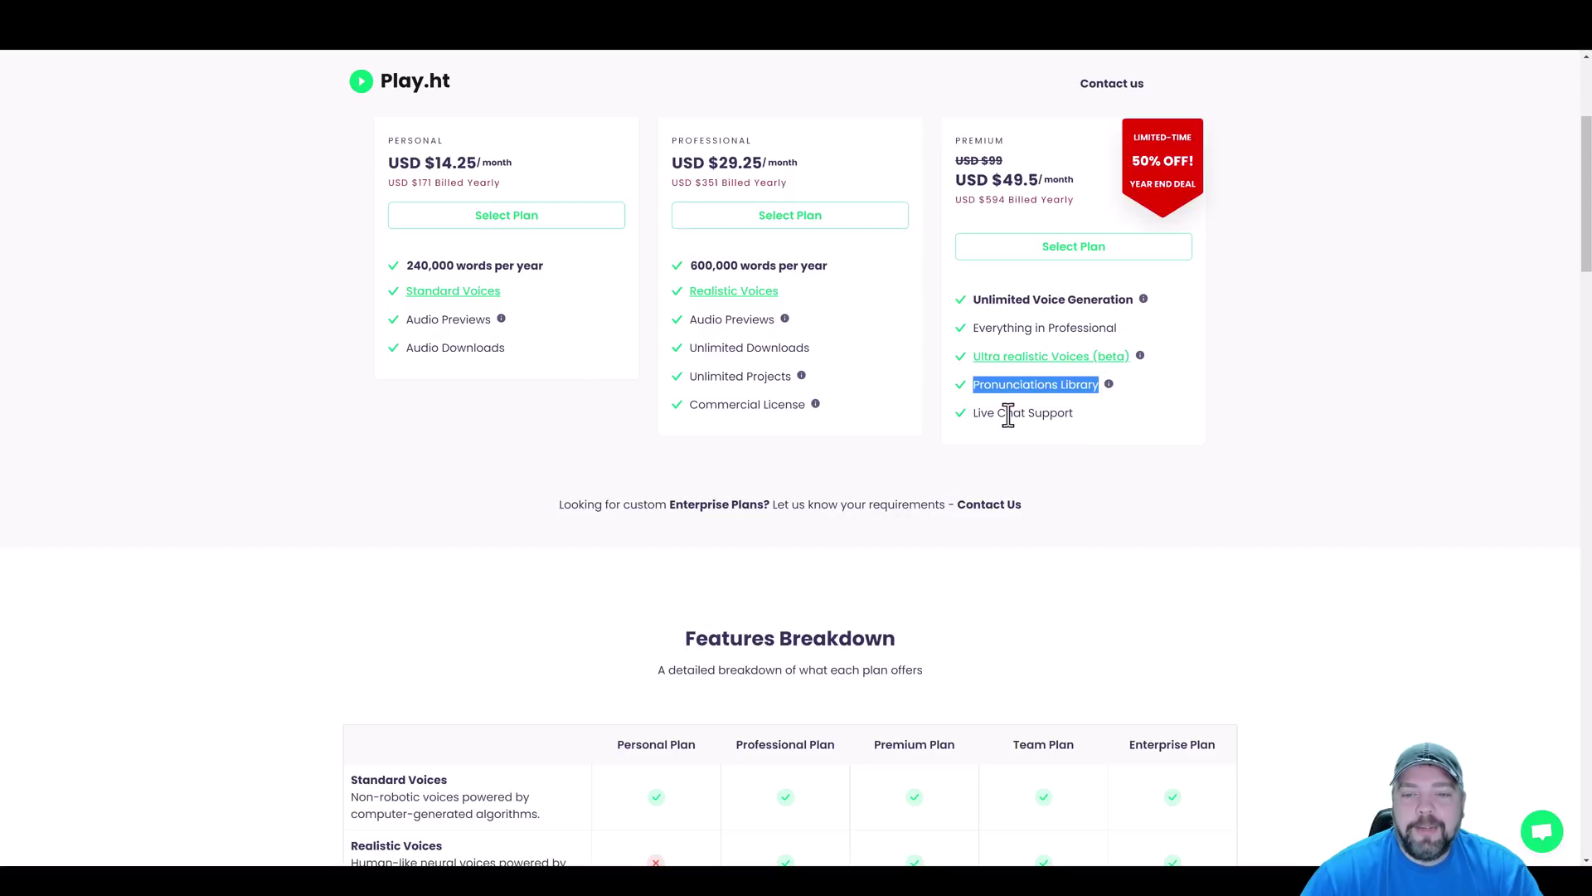
click(1261, 379)
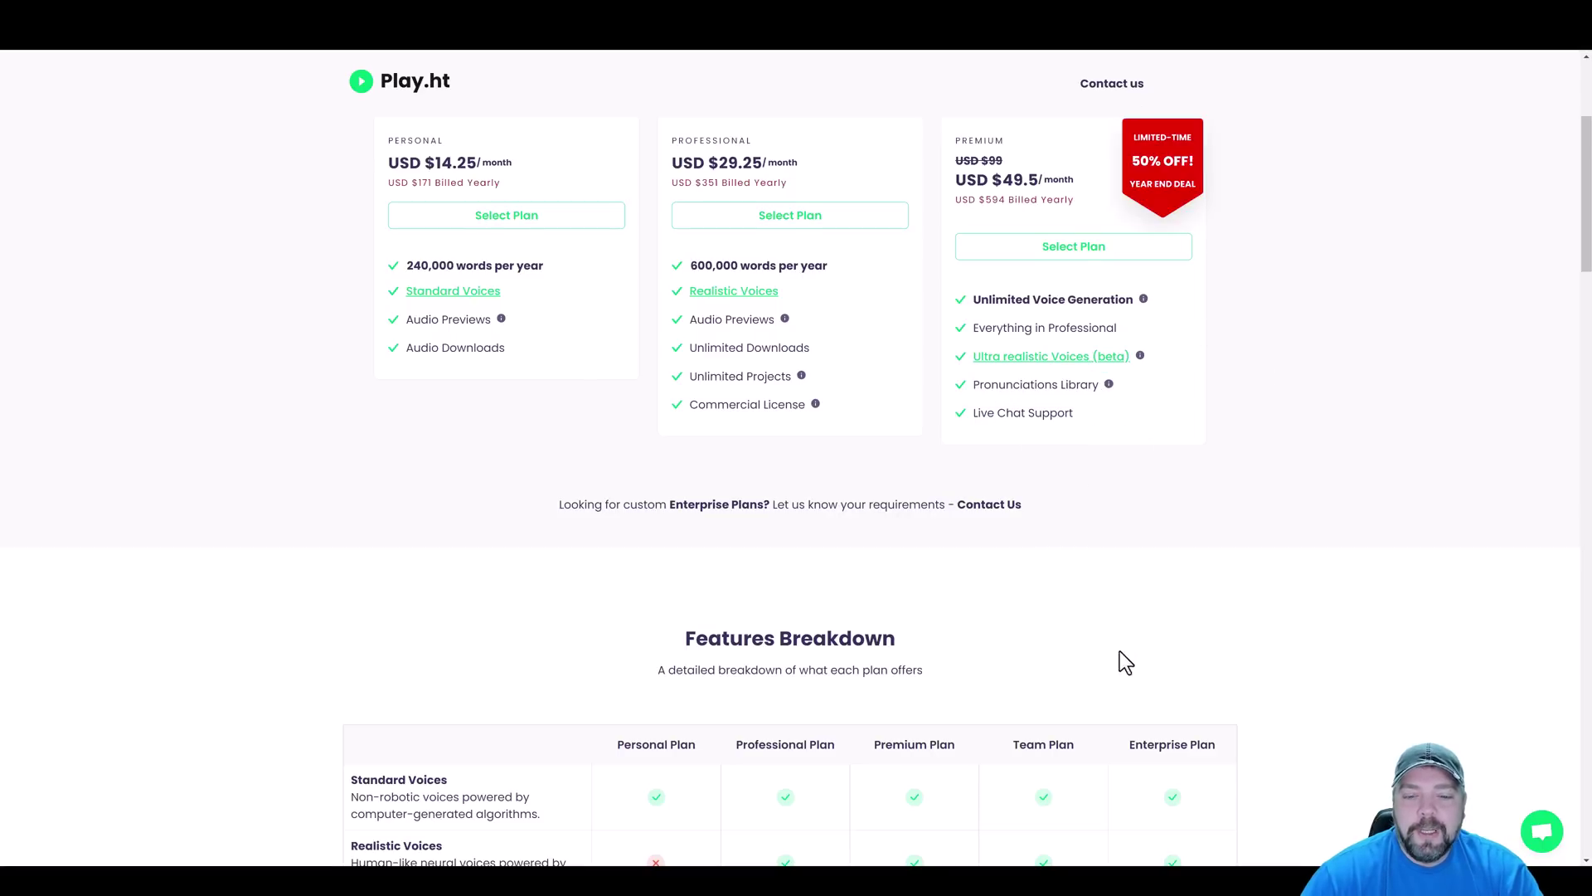
scroll(1124, 661, down, 10)
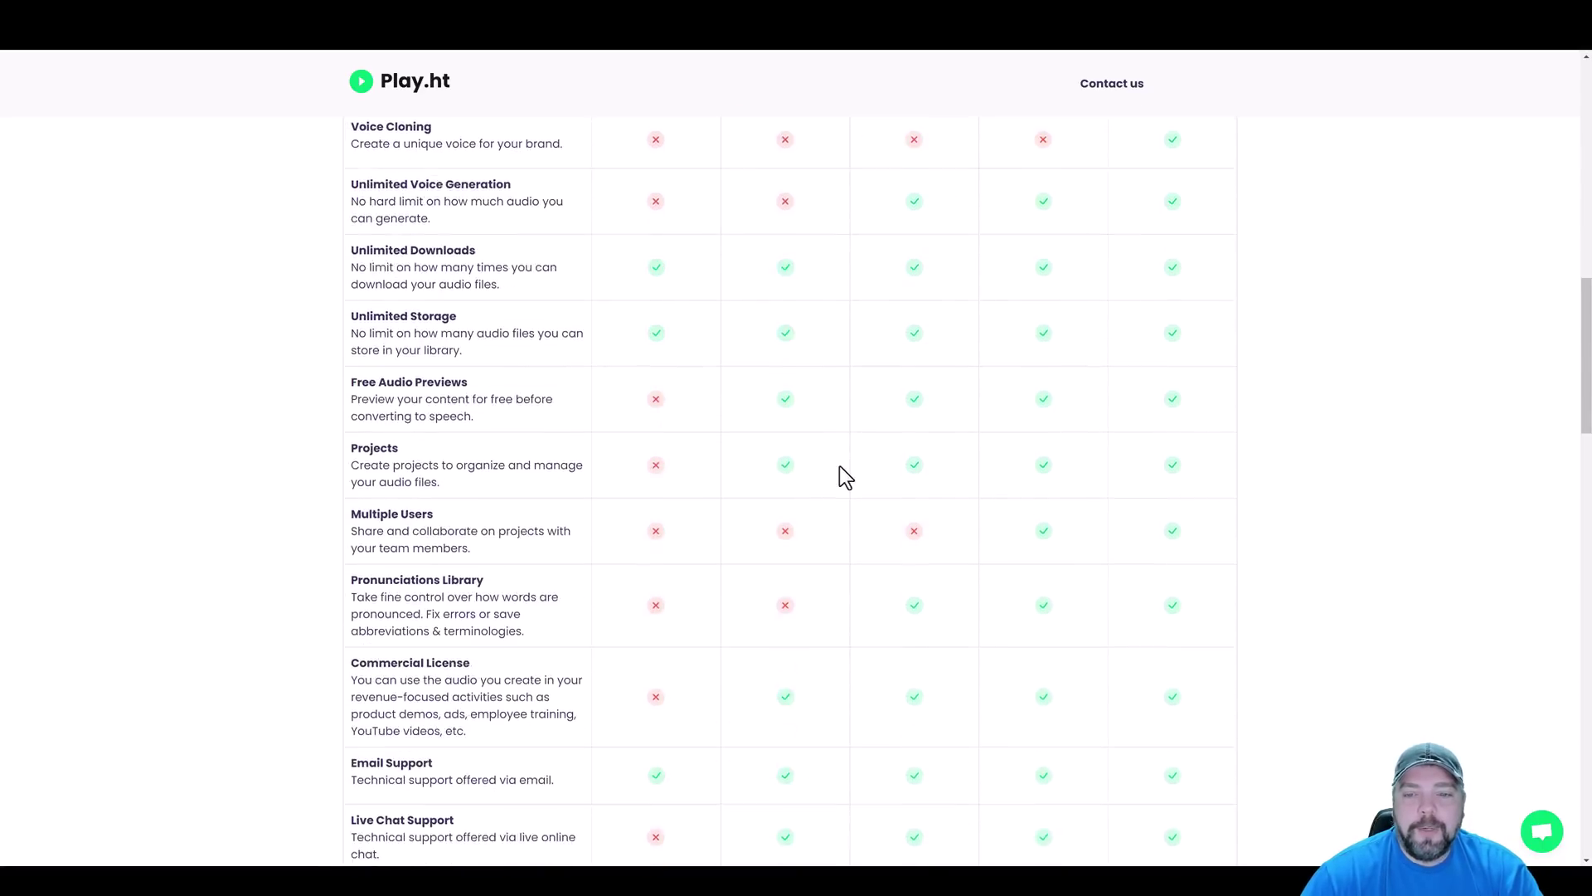
scroll(842, 476, down, 8)
scroll(888, 517, up, 19)
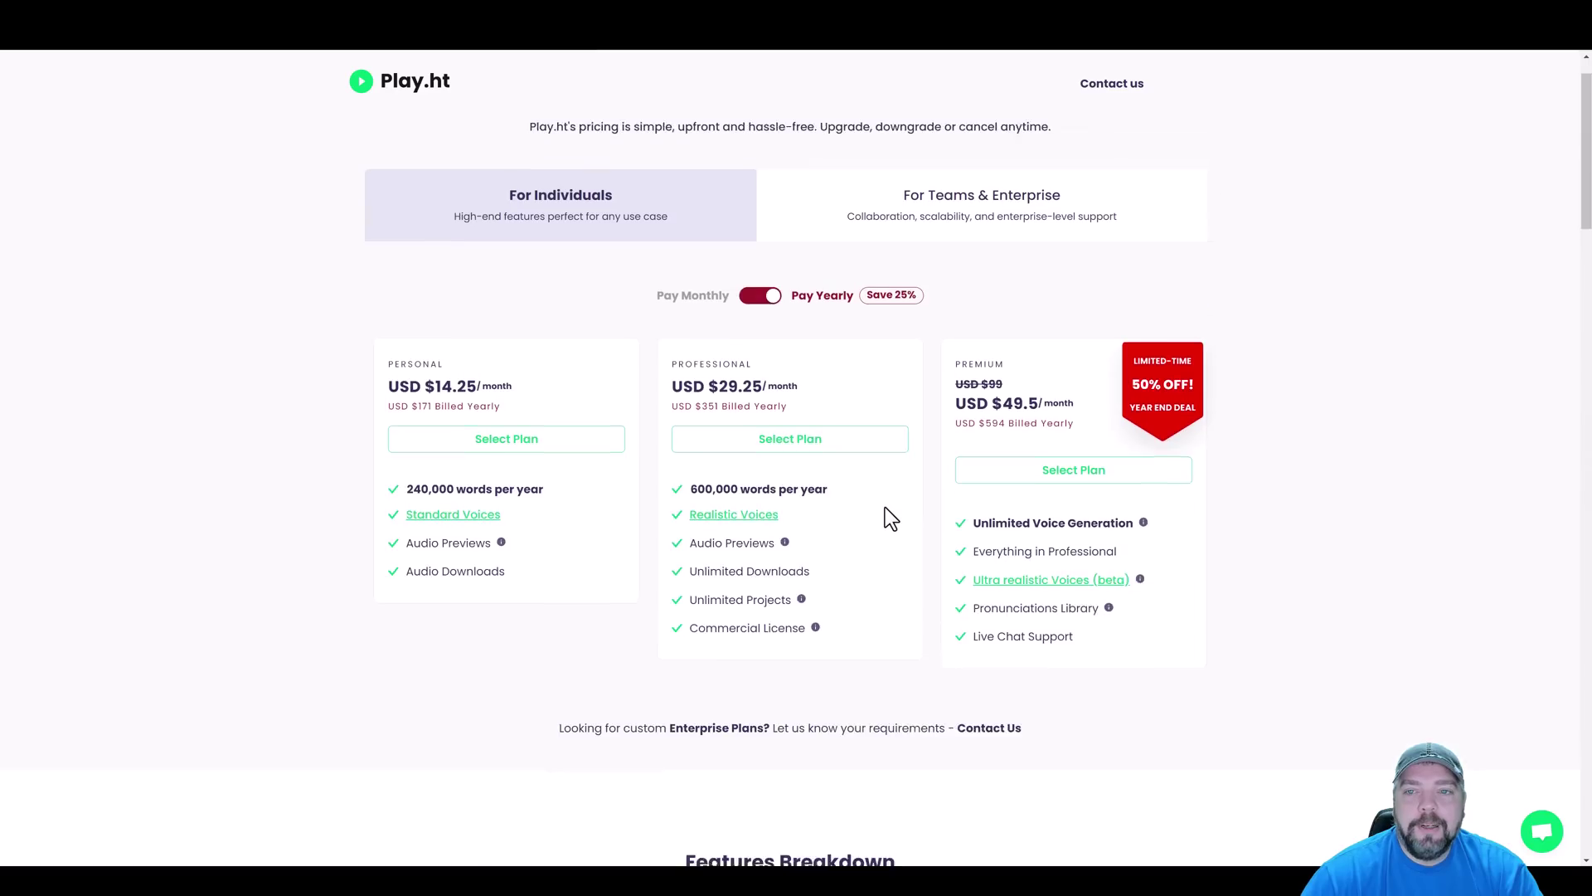
scroll(890, 516, up, 1)
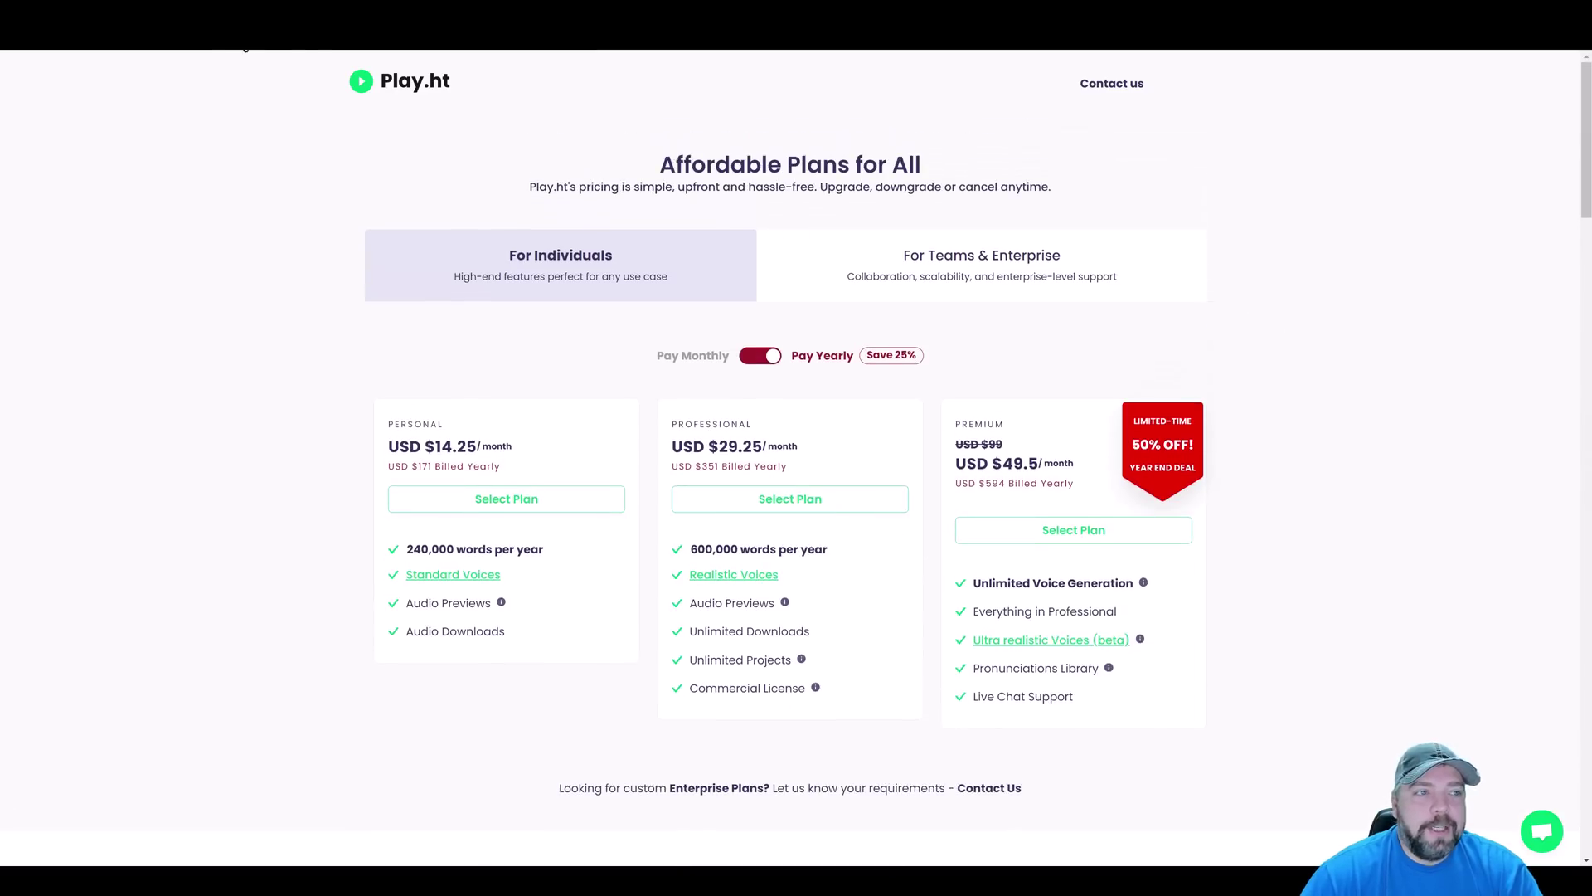
Step: Go to the Files dashboard and expand Accessibility, Integrations, Audio Widgets and Analytics in the sidebar
click(432, 82)
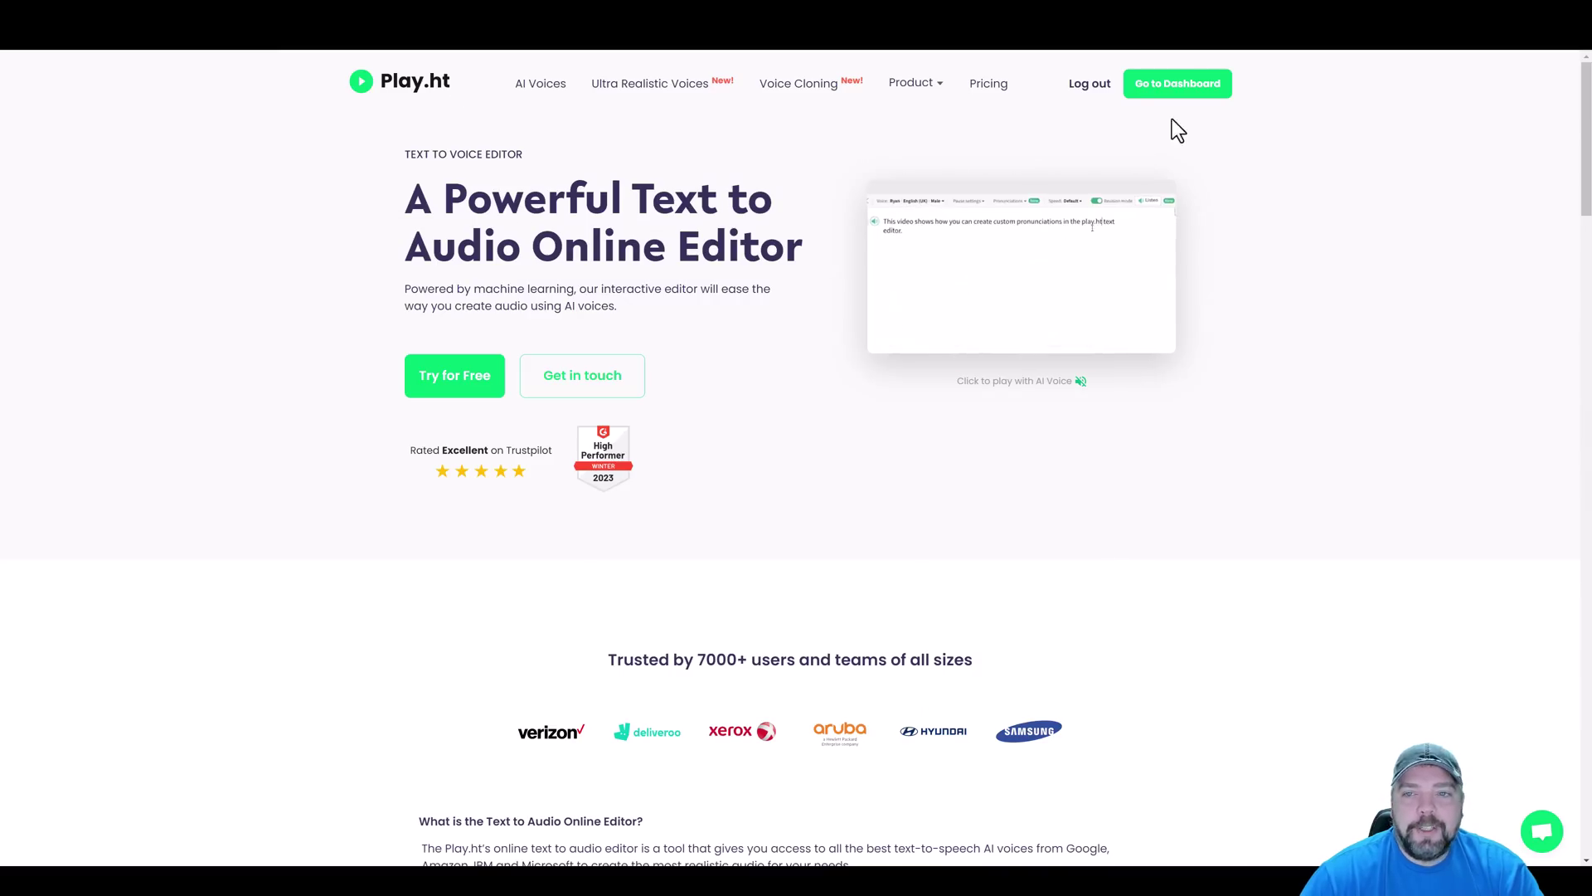
click(1177, 87)
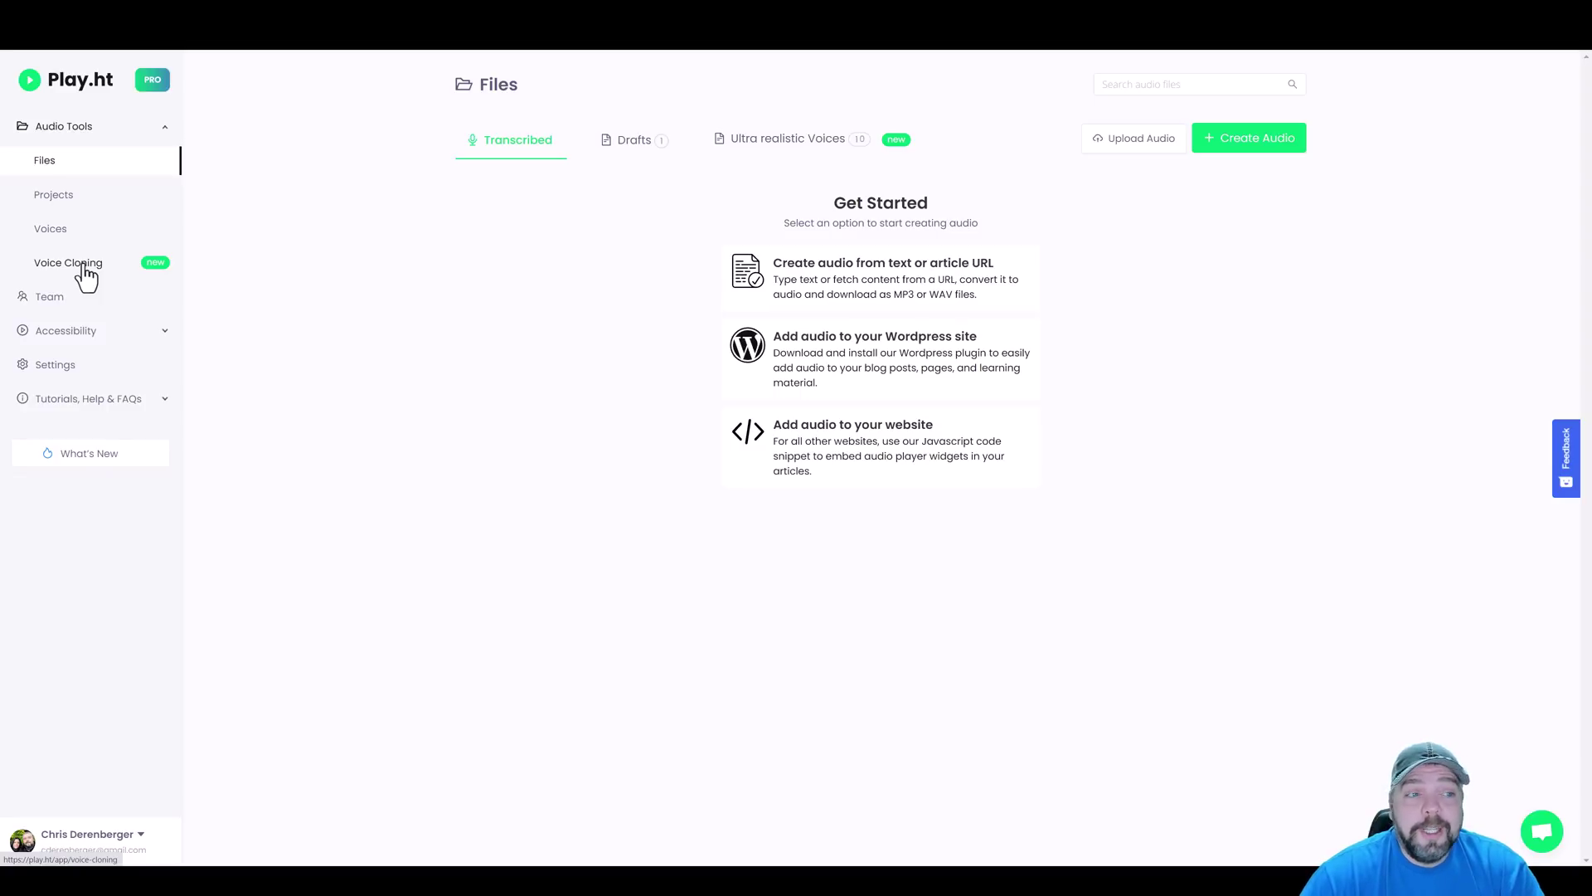
click(65, 332)
click(91, 367)
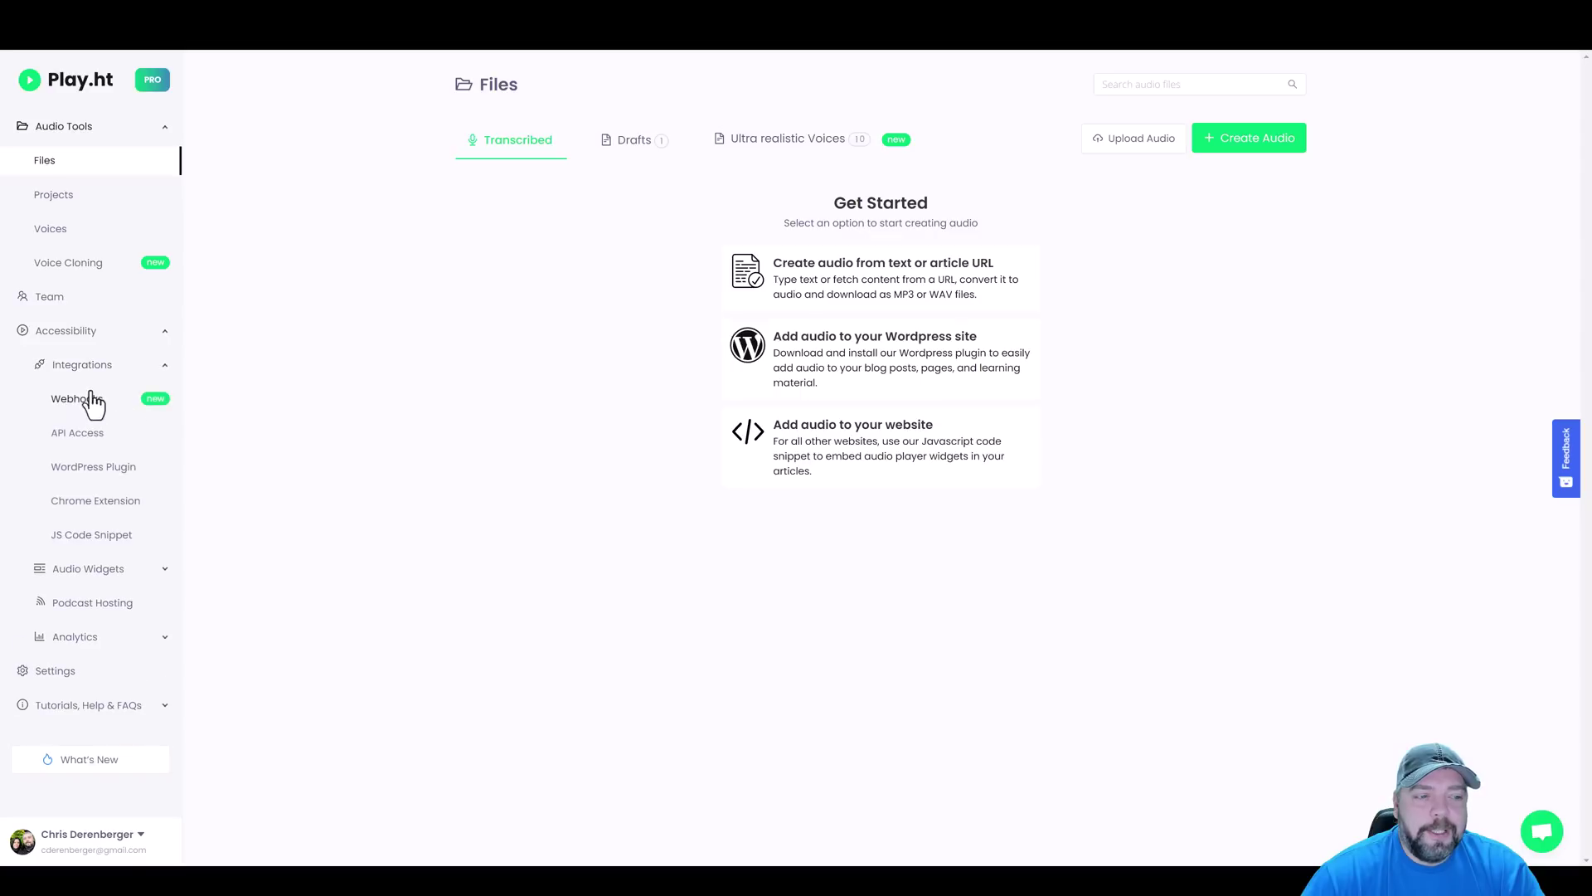
click(87, 568)
scroll(124, 497, down, 1)
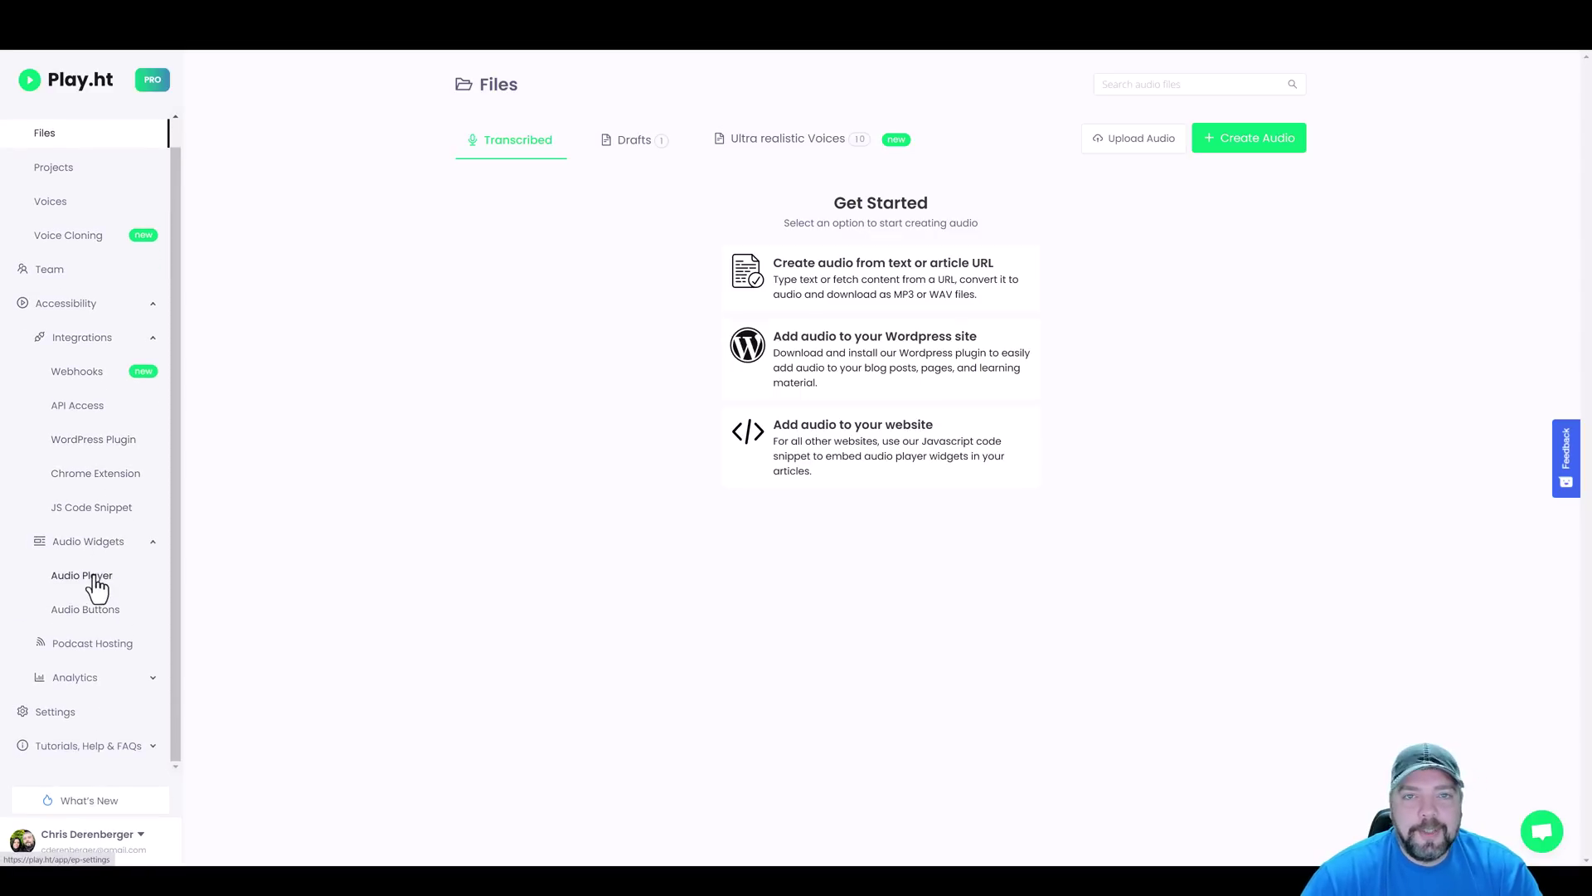
click(79, 678)
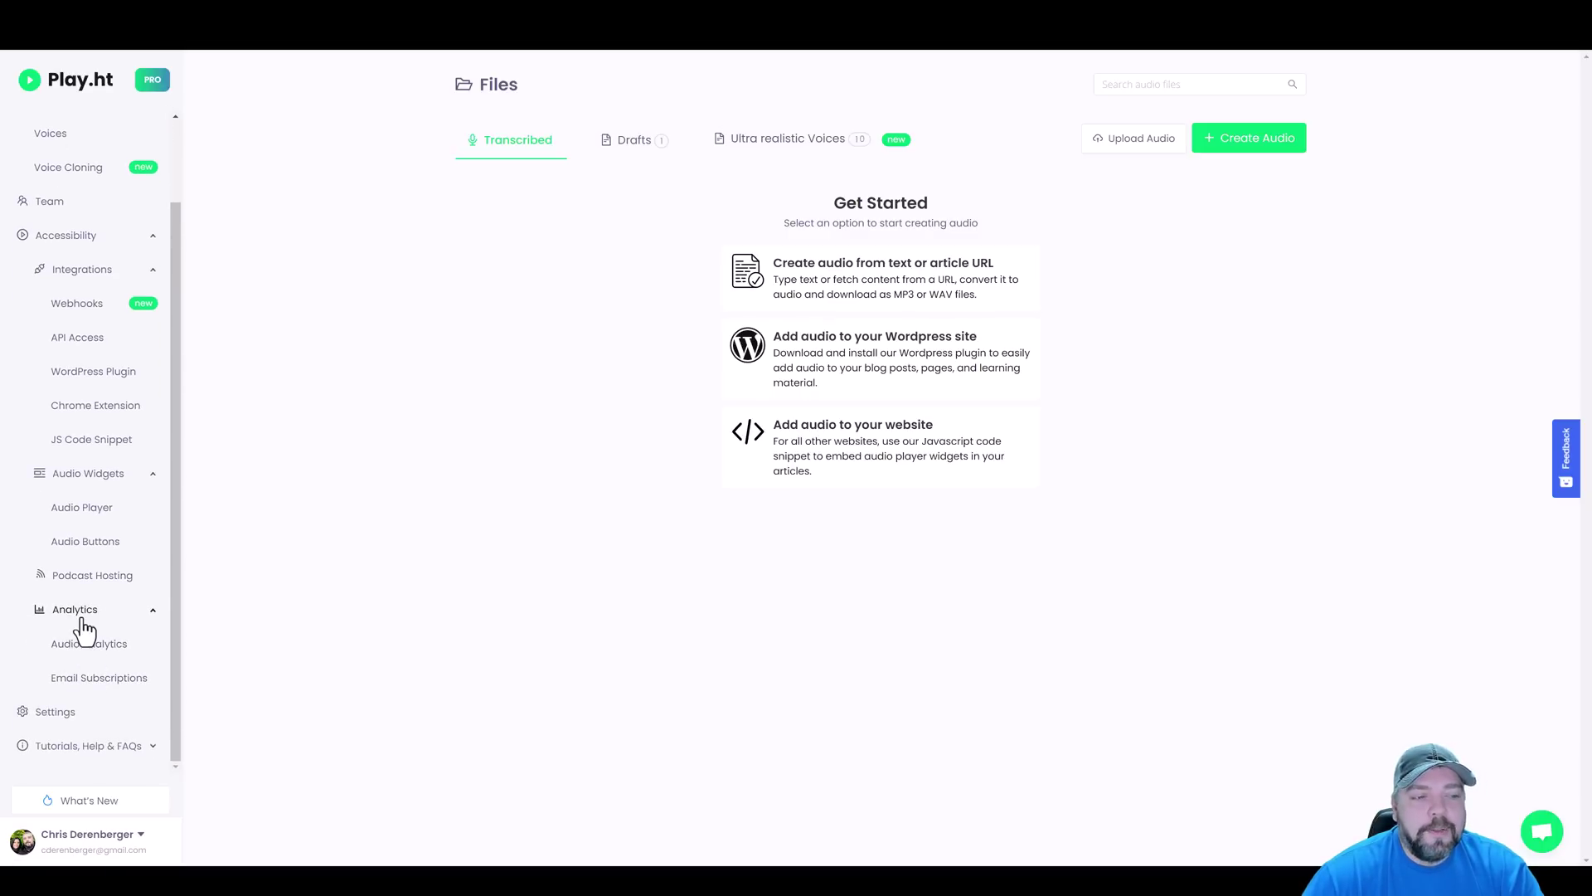
Step: Copy the ChatGPT weight-loss article, then choose Create audio from text on the Files page
scroll(95, 531, up, 1)
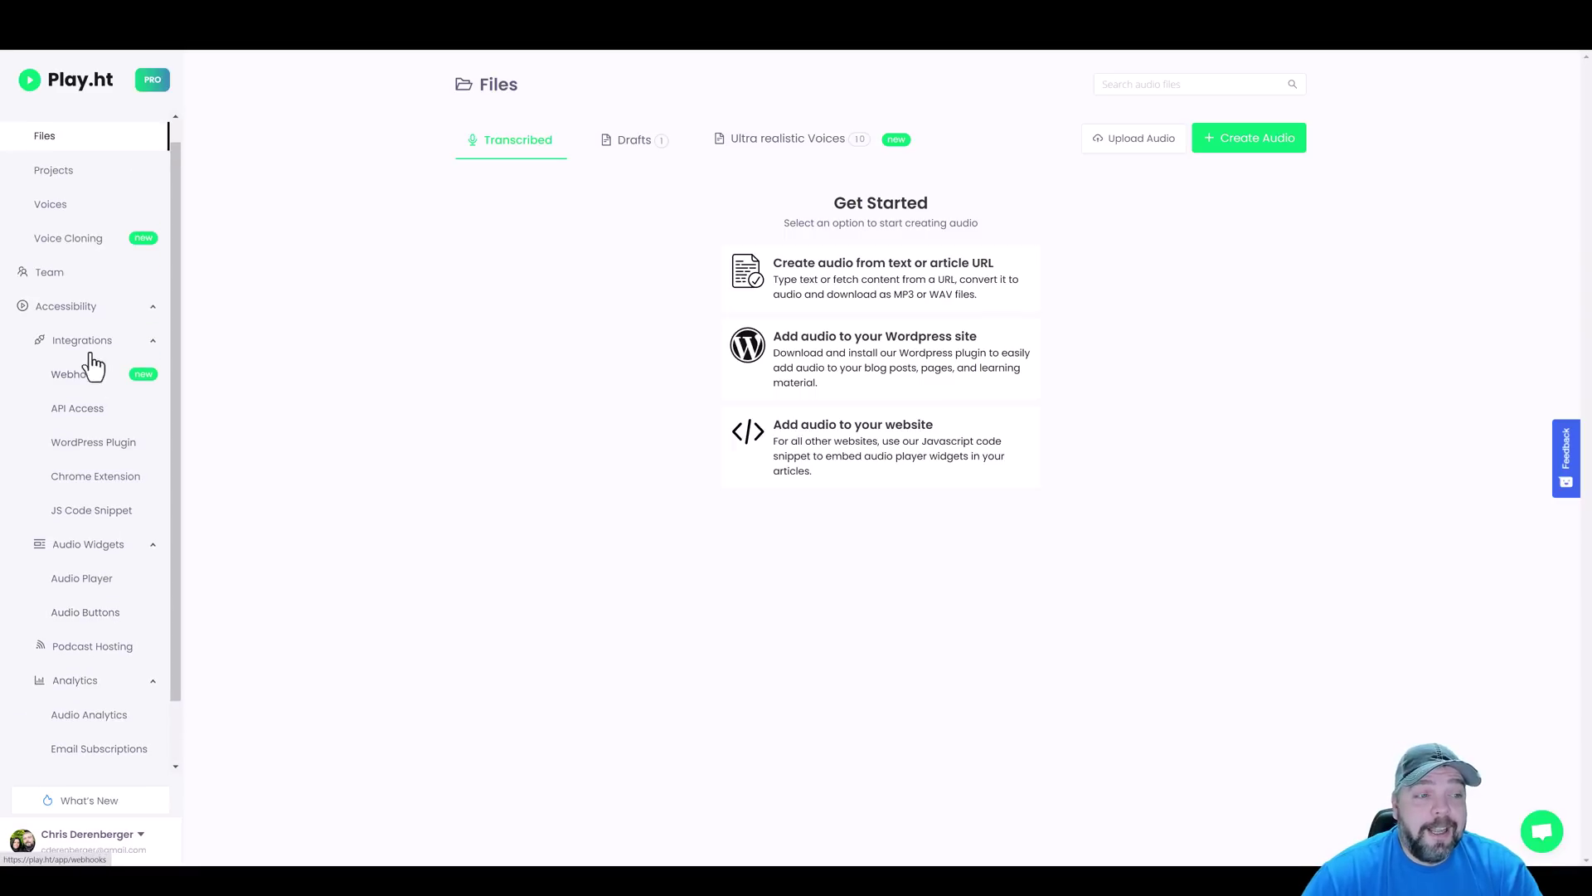
click(74, 308)
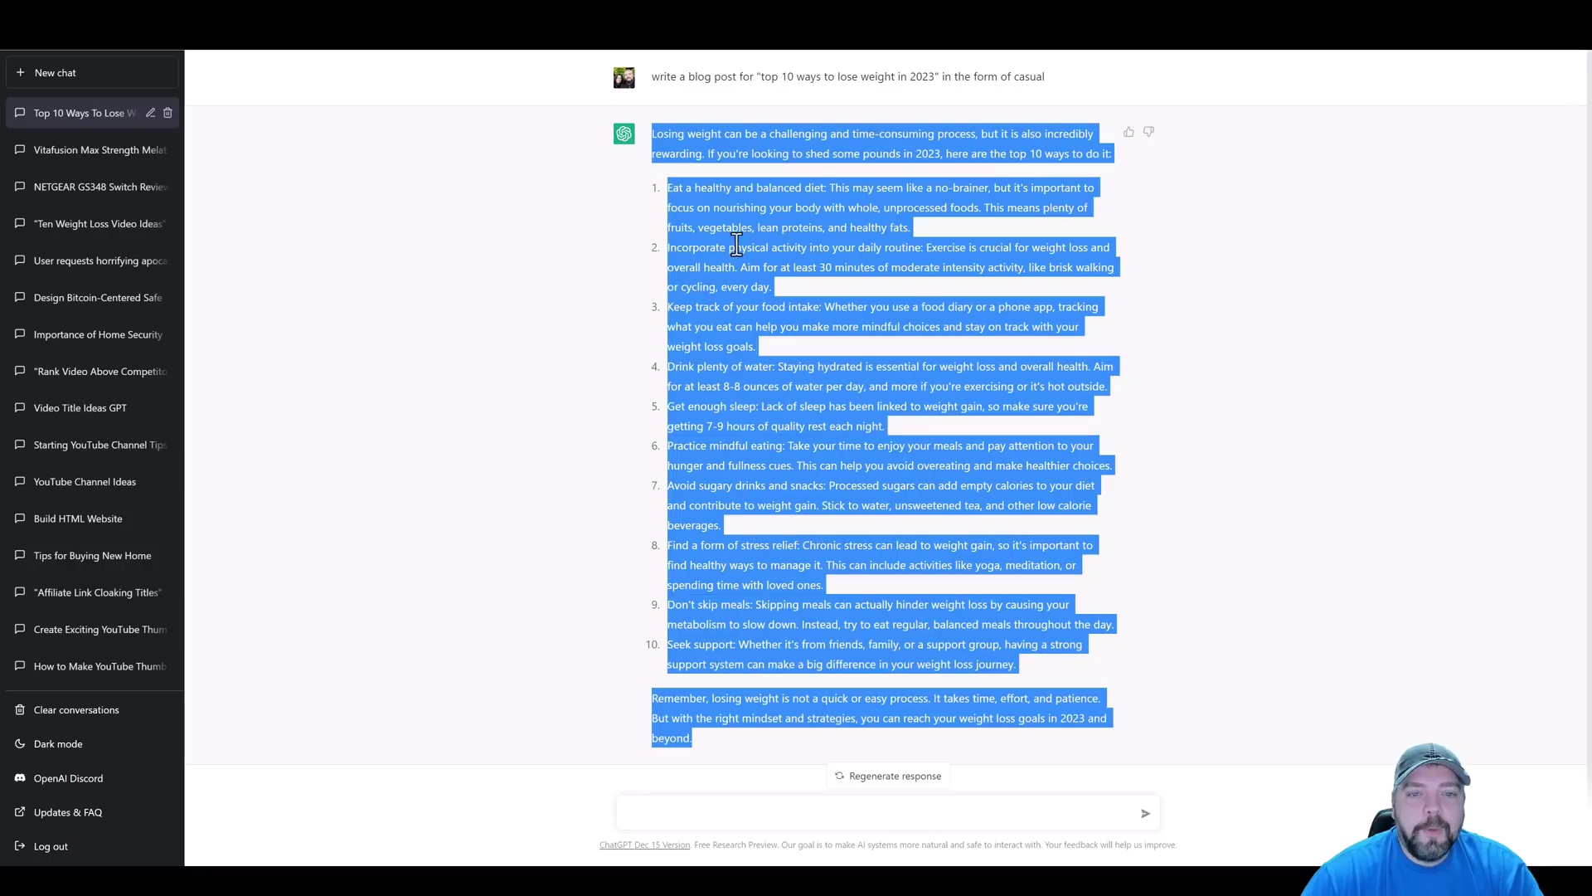
right_click(760, 224)
click(779, 238)
click(414, 51)
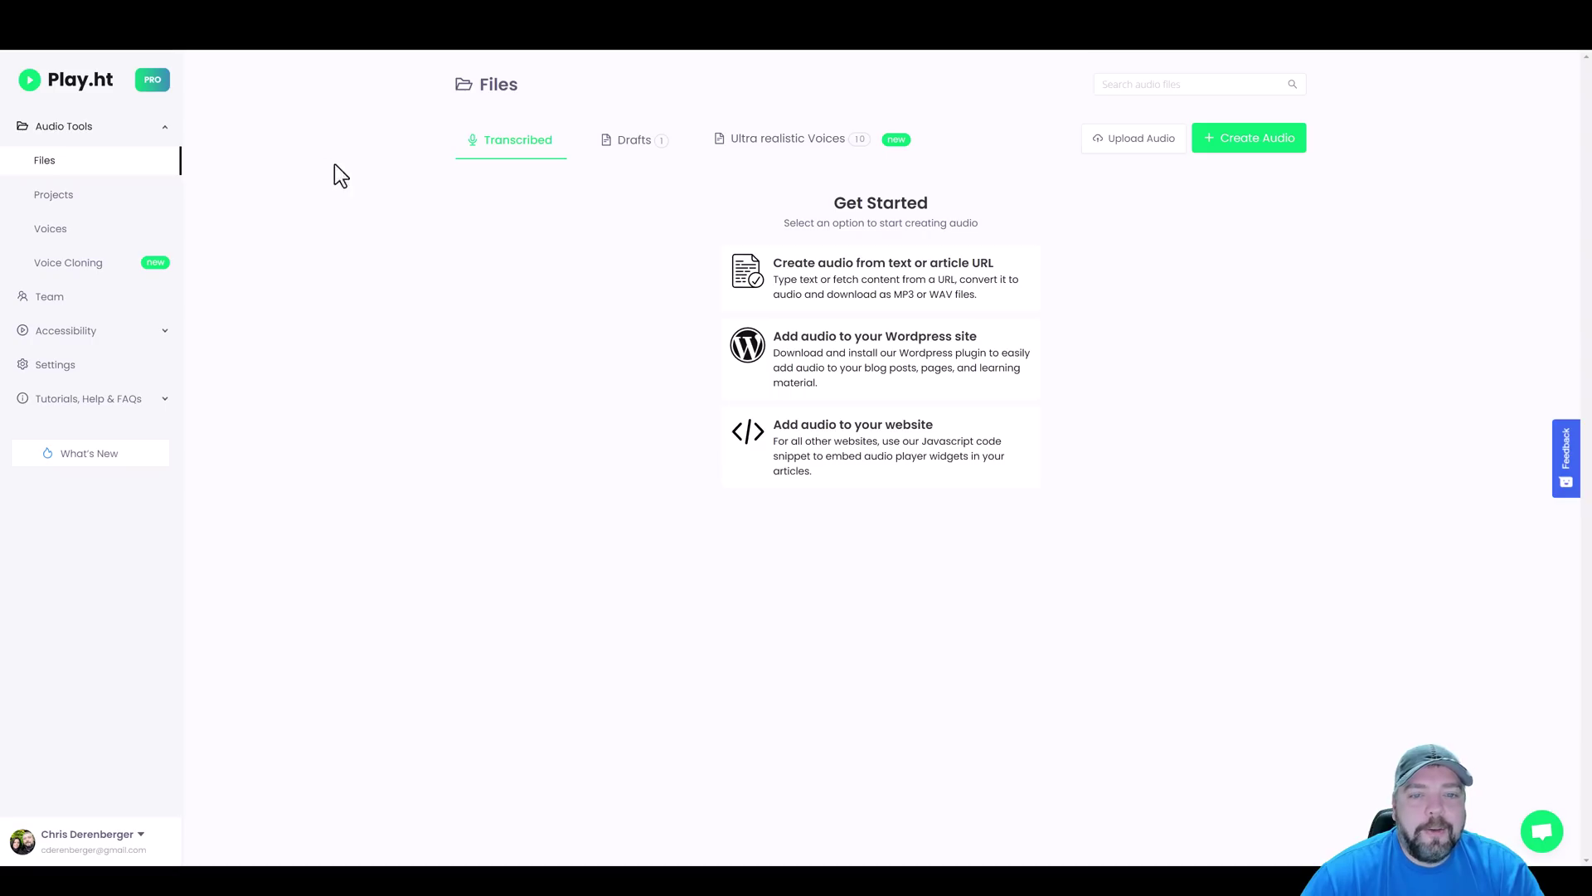
click(865, 280)
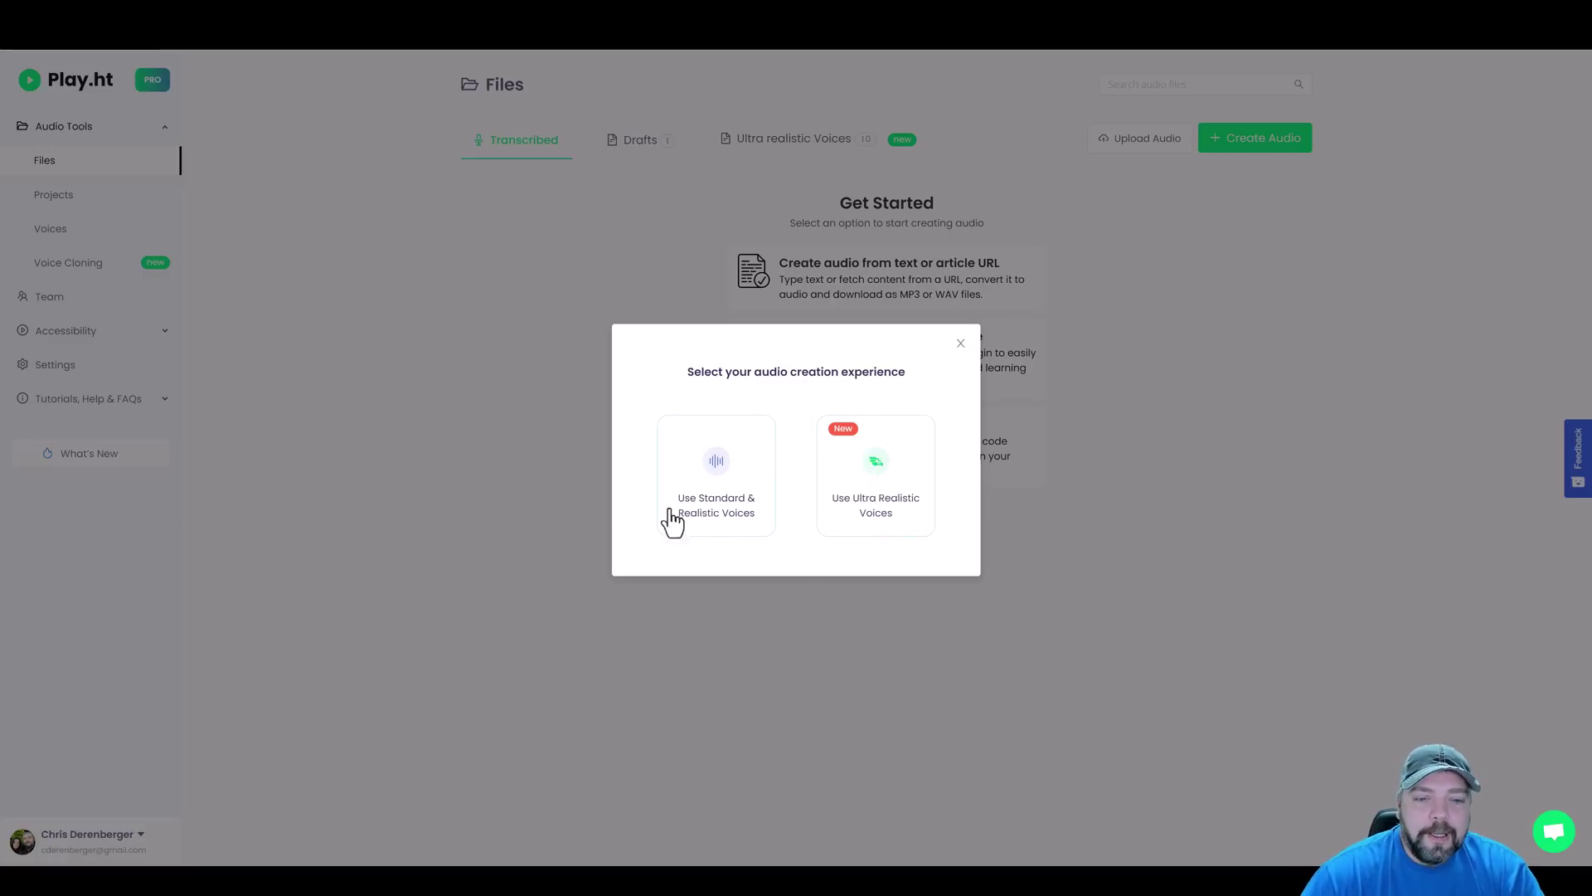
Step: Choose Standard & Realistic Voices and paste the 376-word weight-loss article into the editor
click(708, 470)
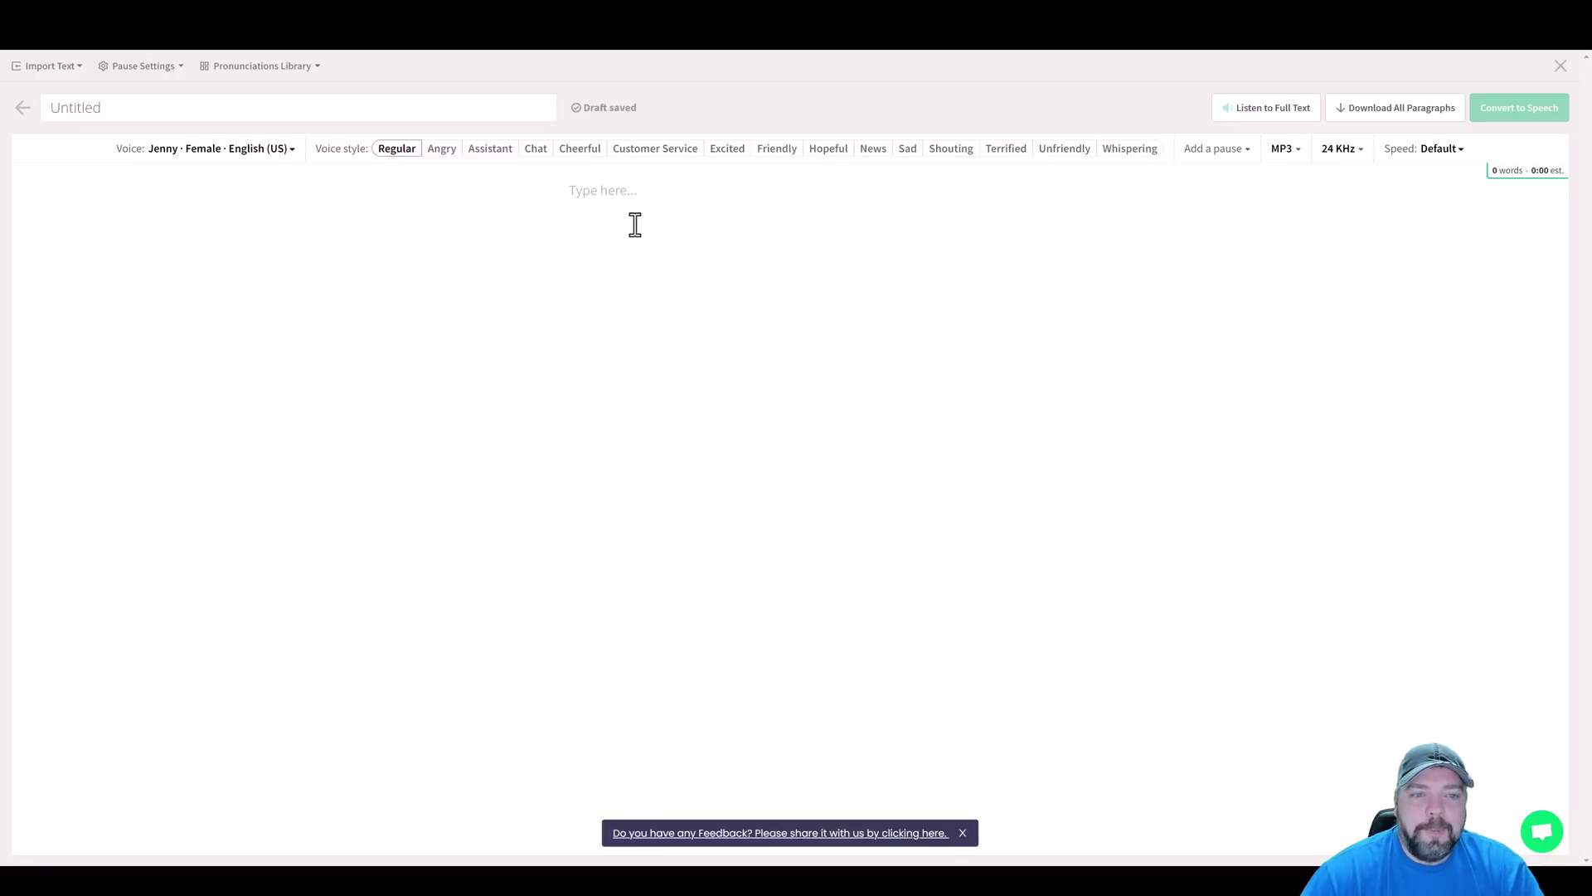
right_click(605, 191)
click(655, 303)
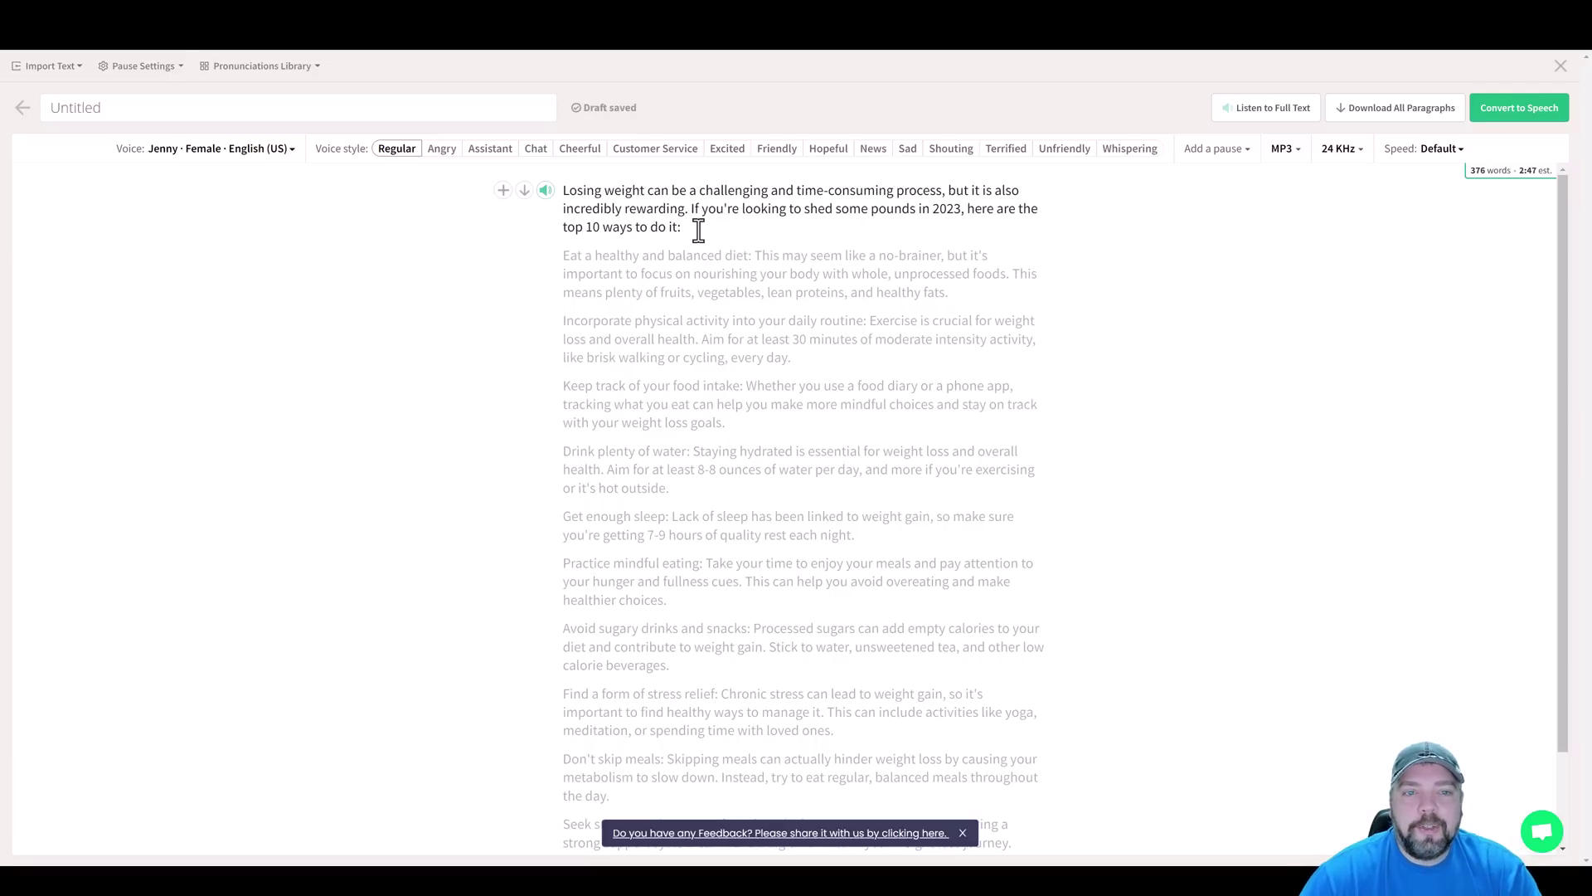
Step: Change the narrator voice from Jenny to Davis (Male, English US)
click(152, 154)
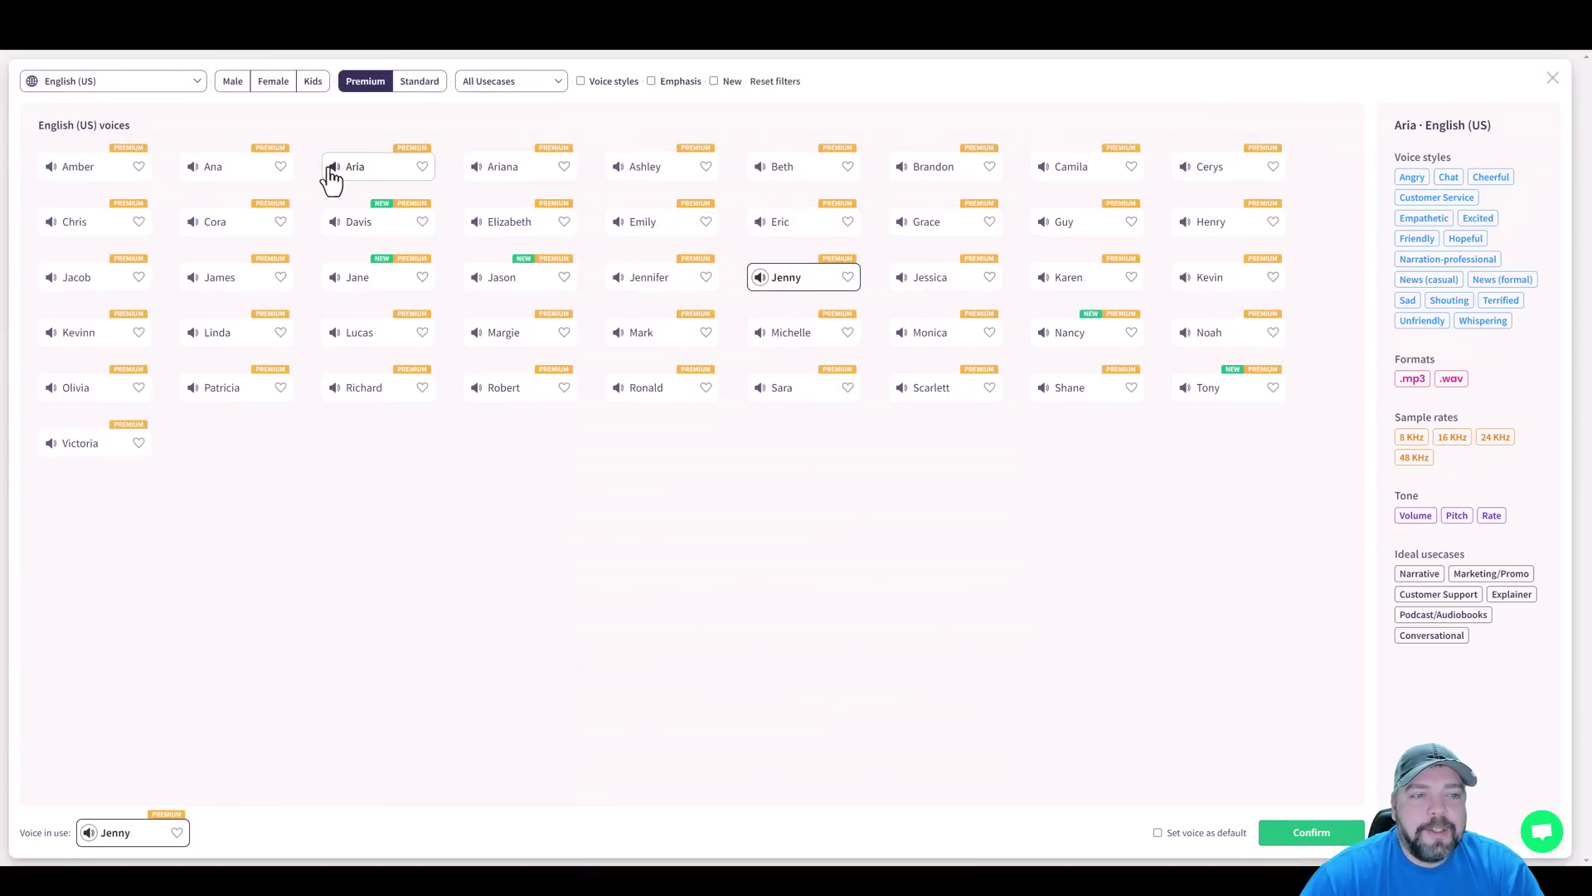
click(373, 235)
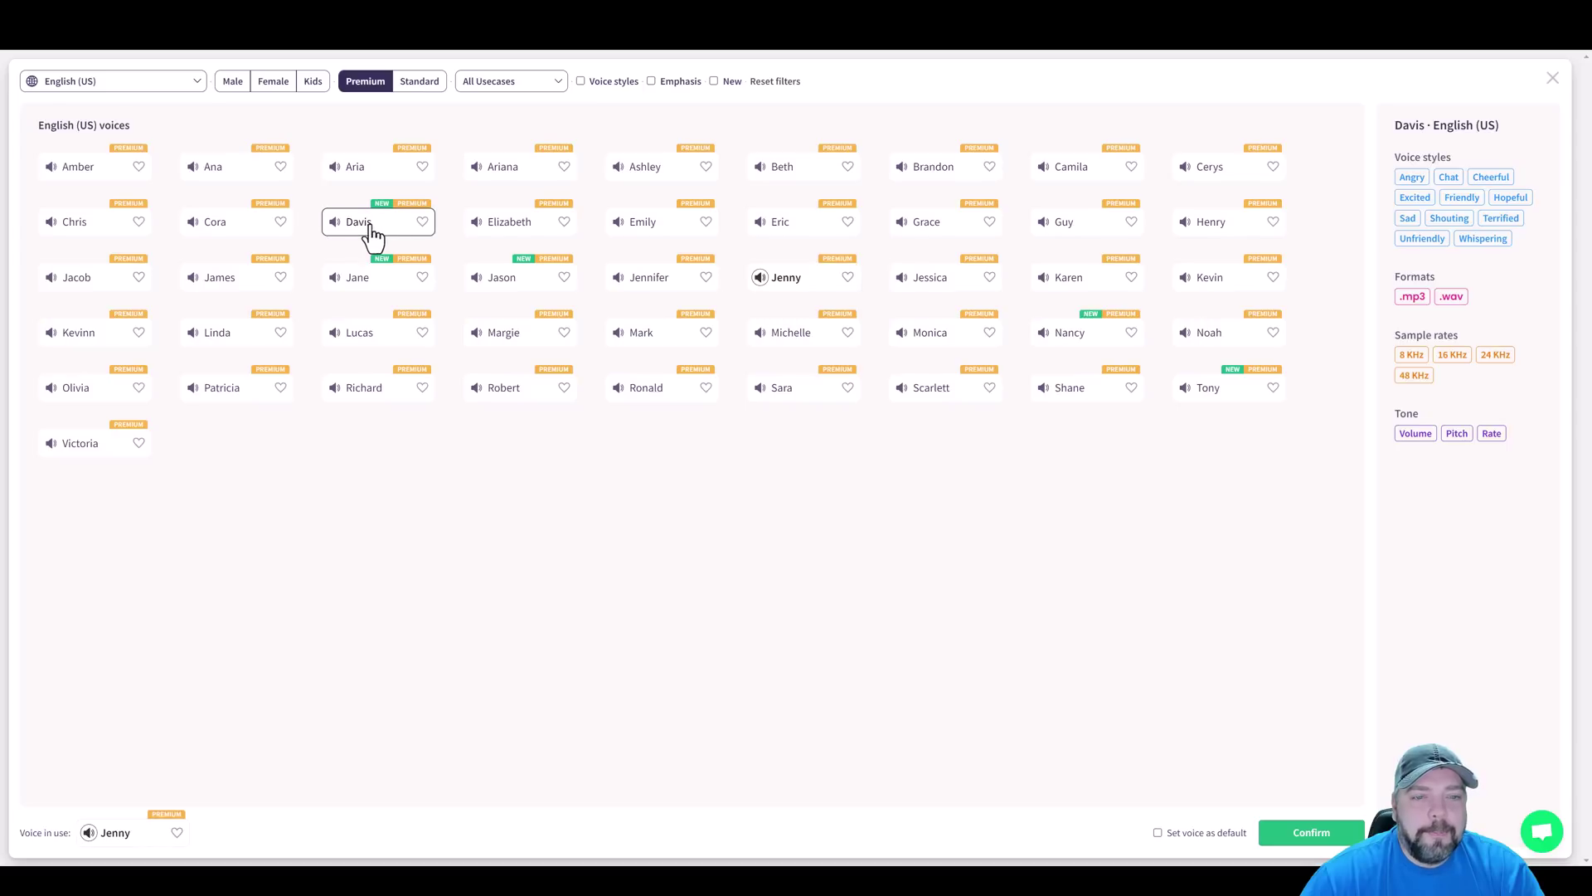
click(1309, 833)
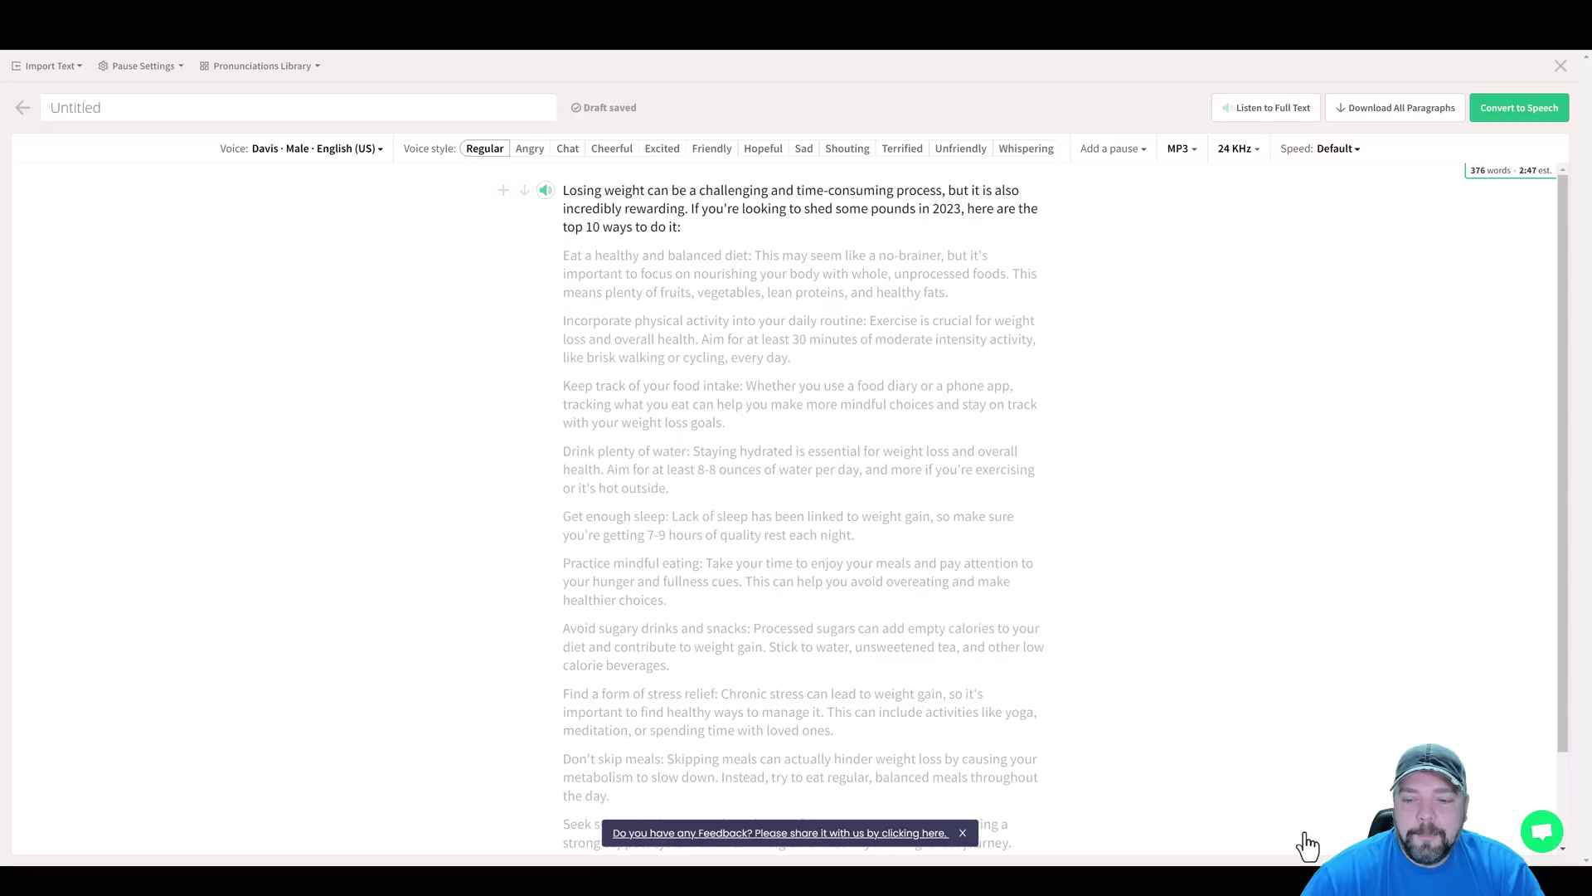
Step: Preview the opening paragraph in Davis's voice with the Regular, Angry and Sad styles
click(545, 191)
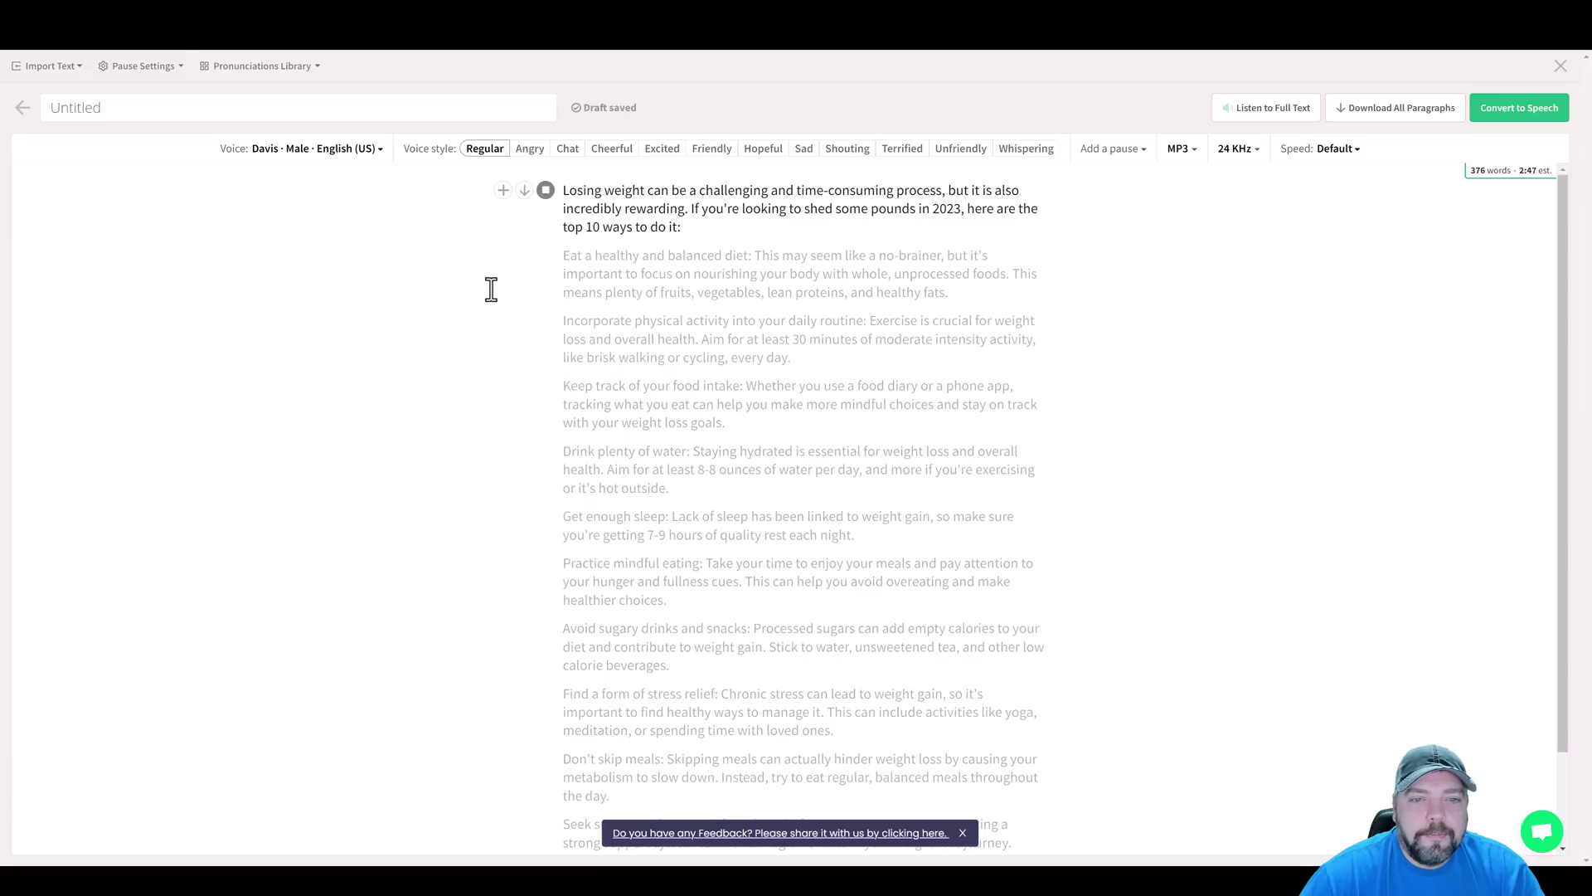
click(545, 190)
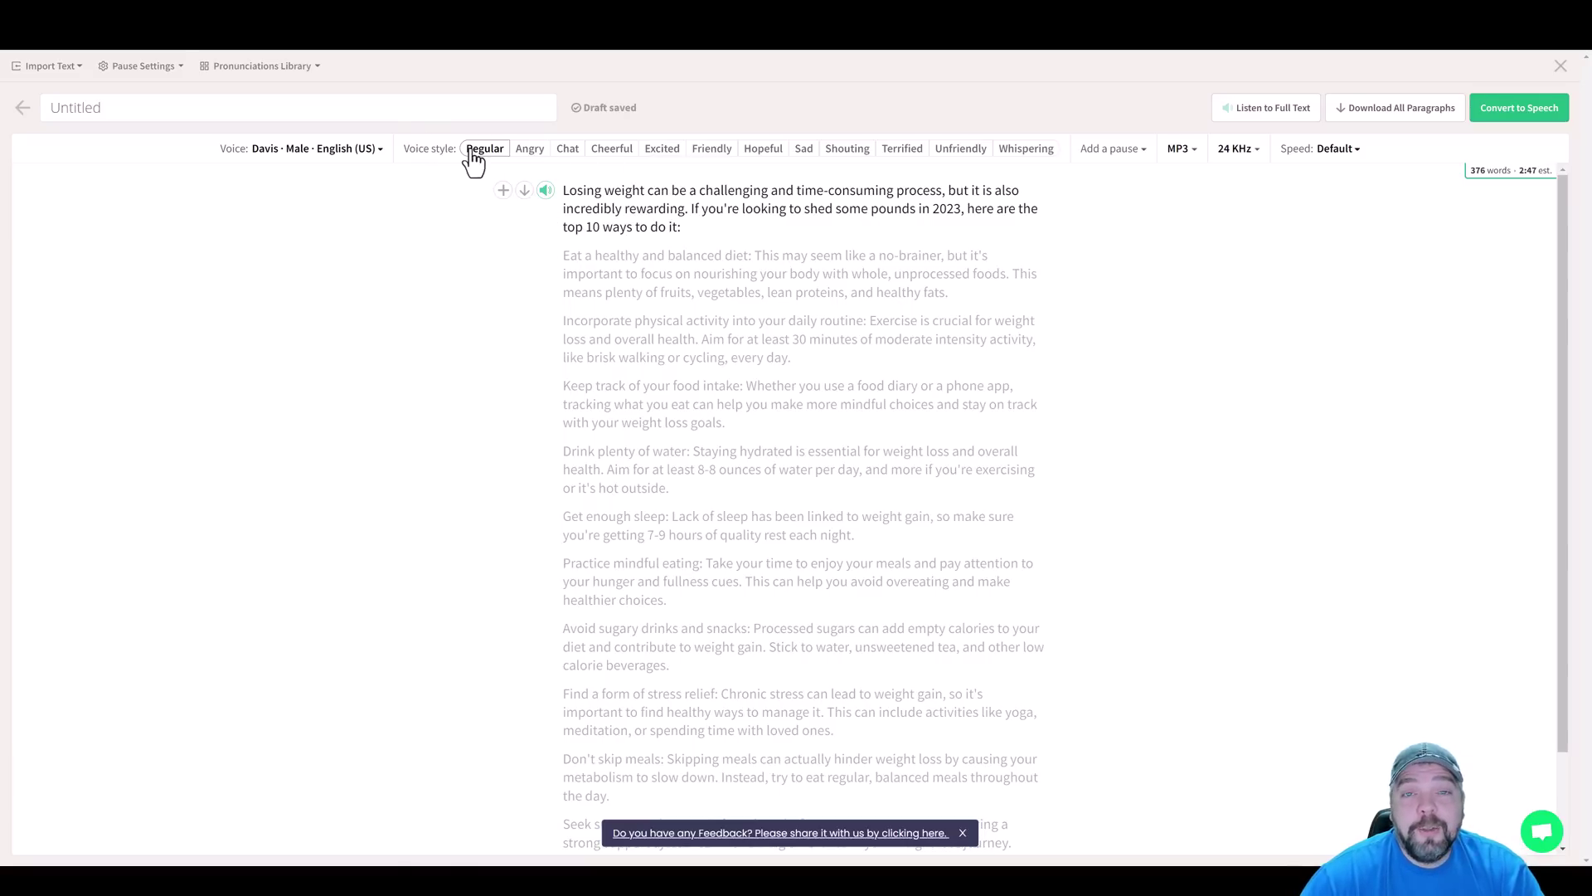
click(531, 153)
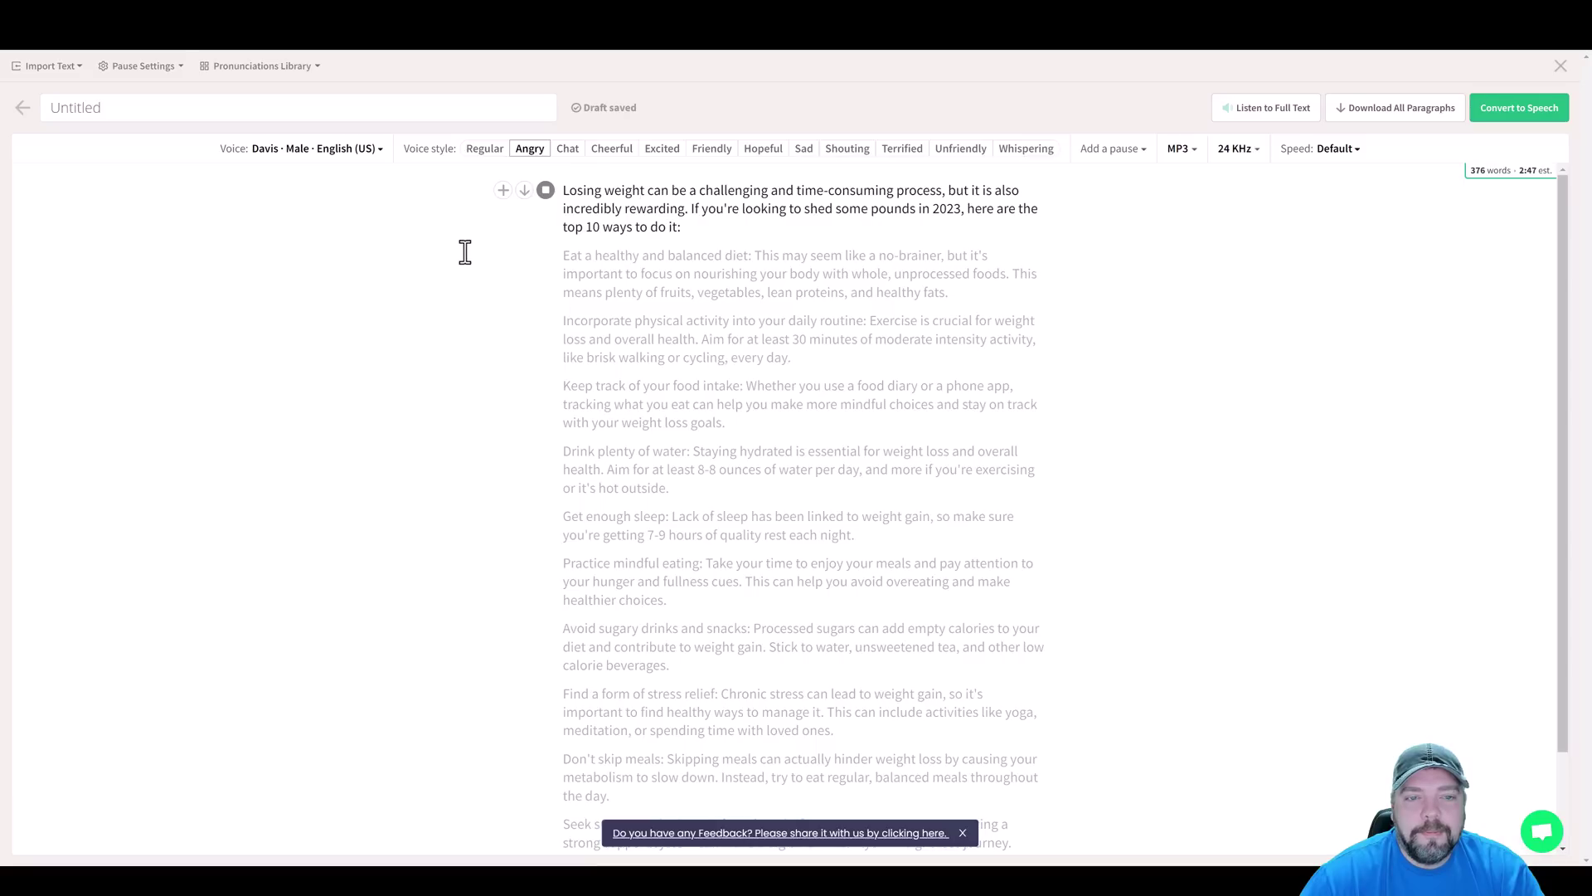
click(545, 192)
click(804, 154)
click(546, 191)
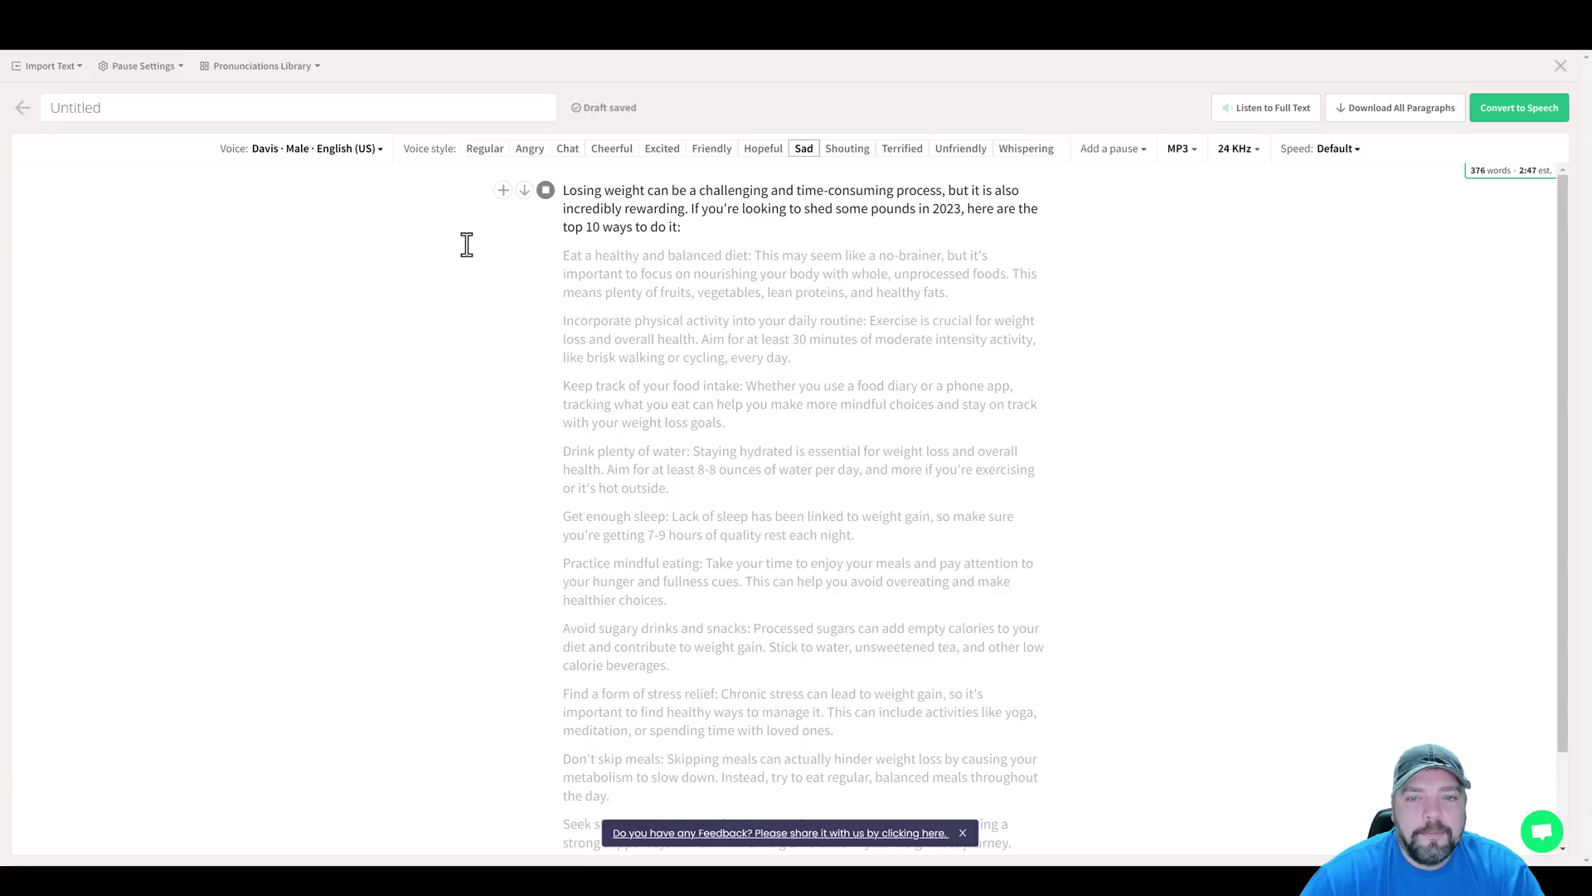
click(547, 193)
Step: Preview the Terrified and Whispering styles, then set the voice style back to Regular
click(902, 148)
click(545, 195)
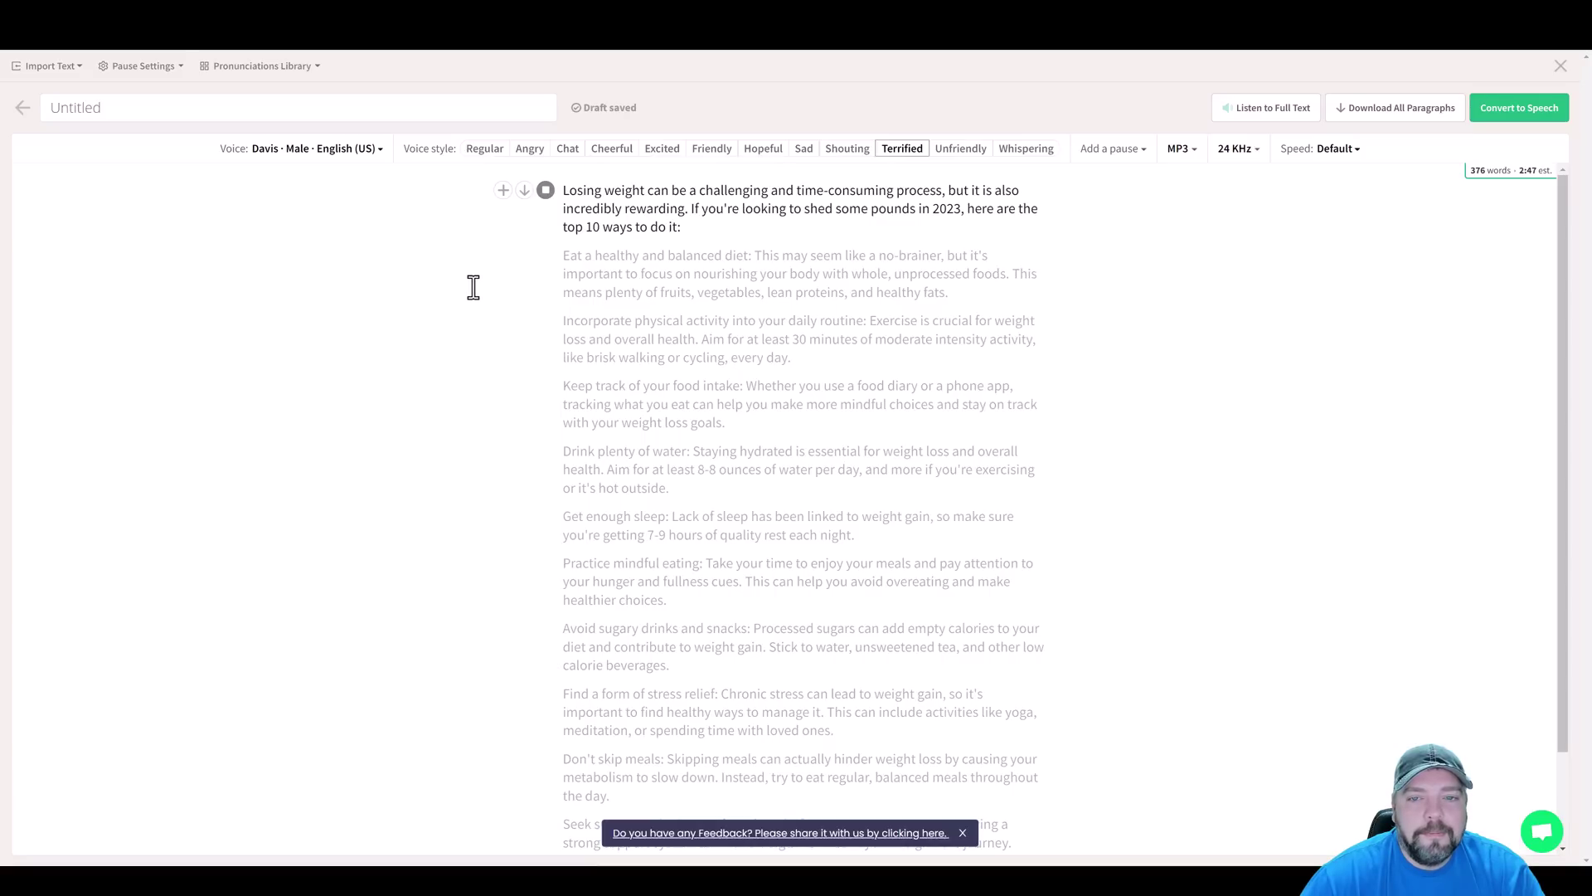
click(545, 191)
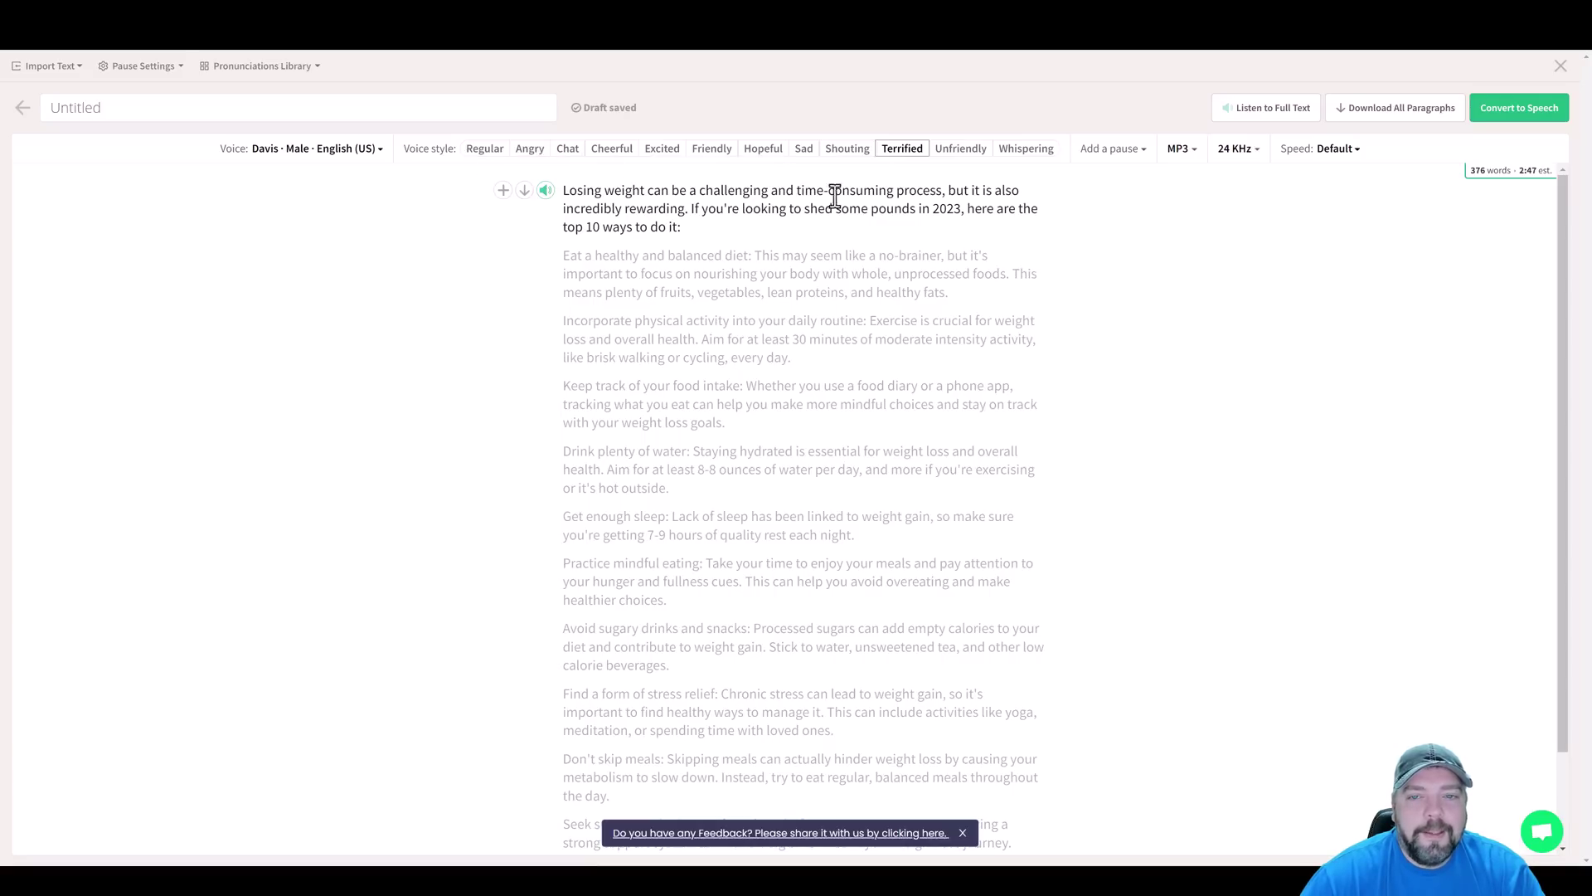
click(1027, 151)
click(544, 190)
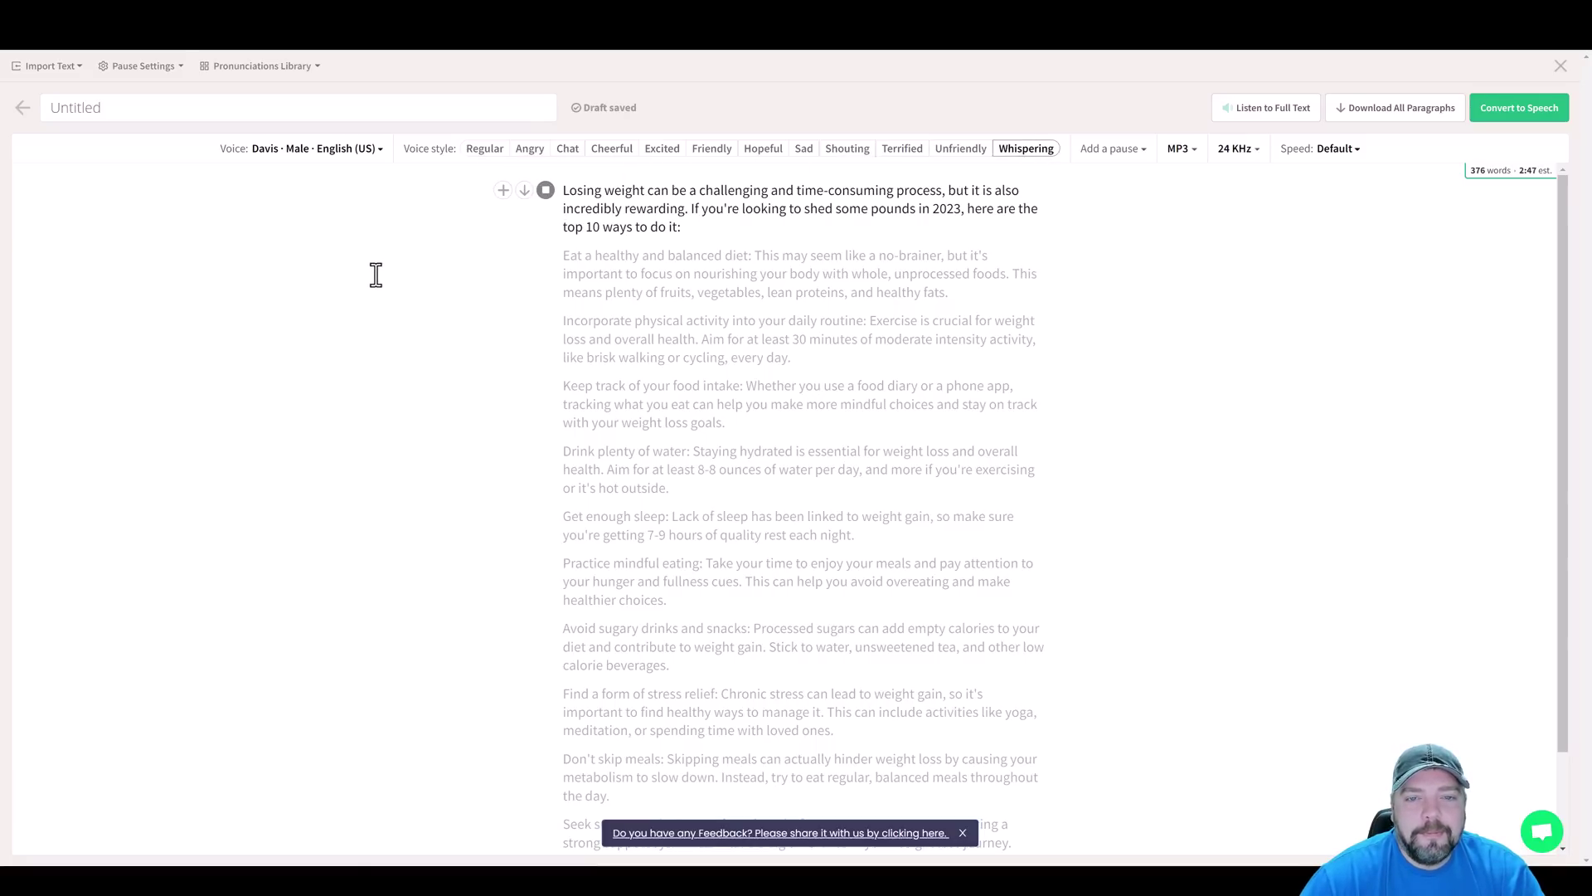
click(545, 192)
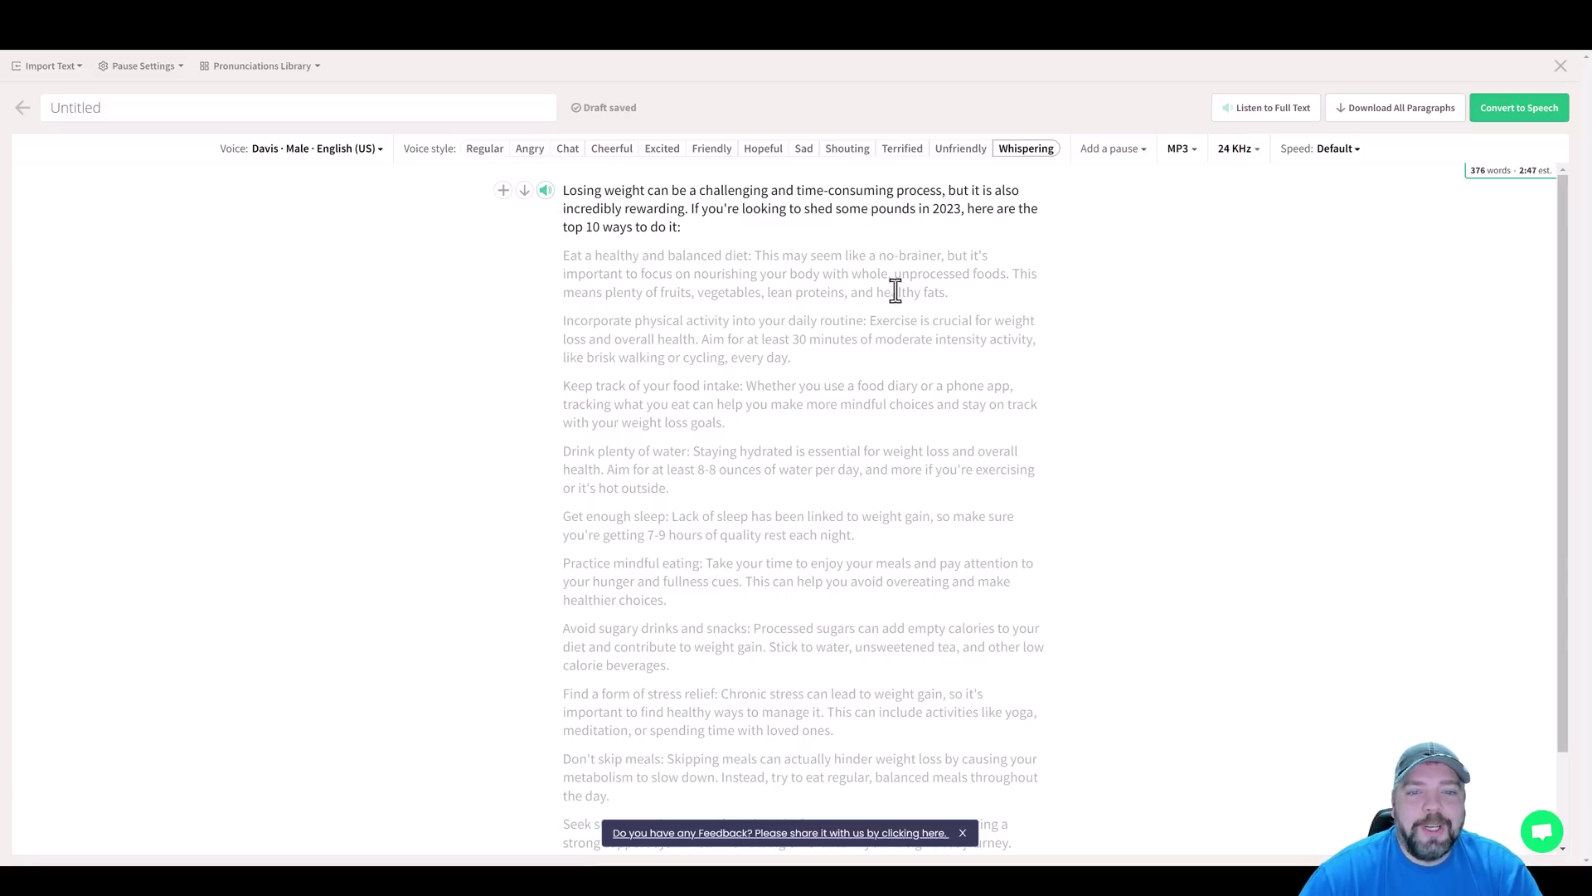
click(1004, 159)
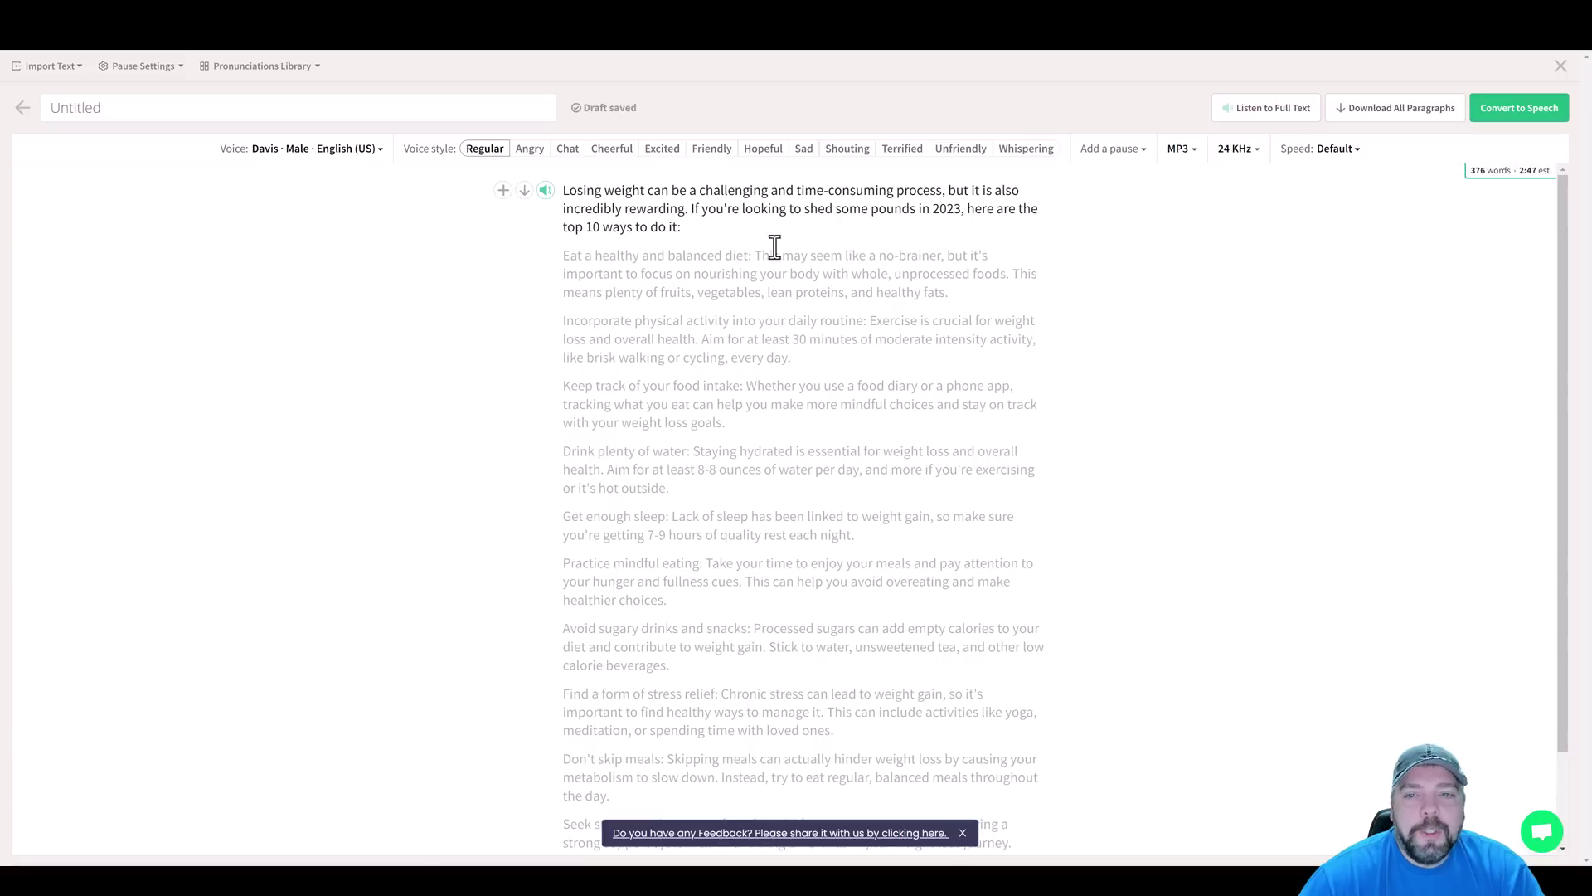
Step: Keep MP3 as the format and convert the whole script, producing a 2:23 Davis audio file
click(1189, 151)
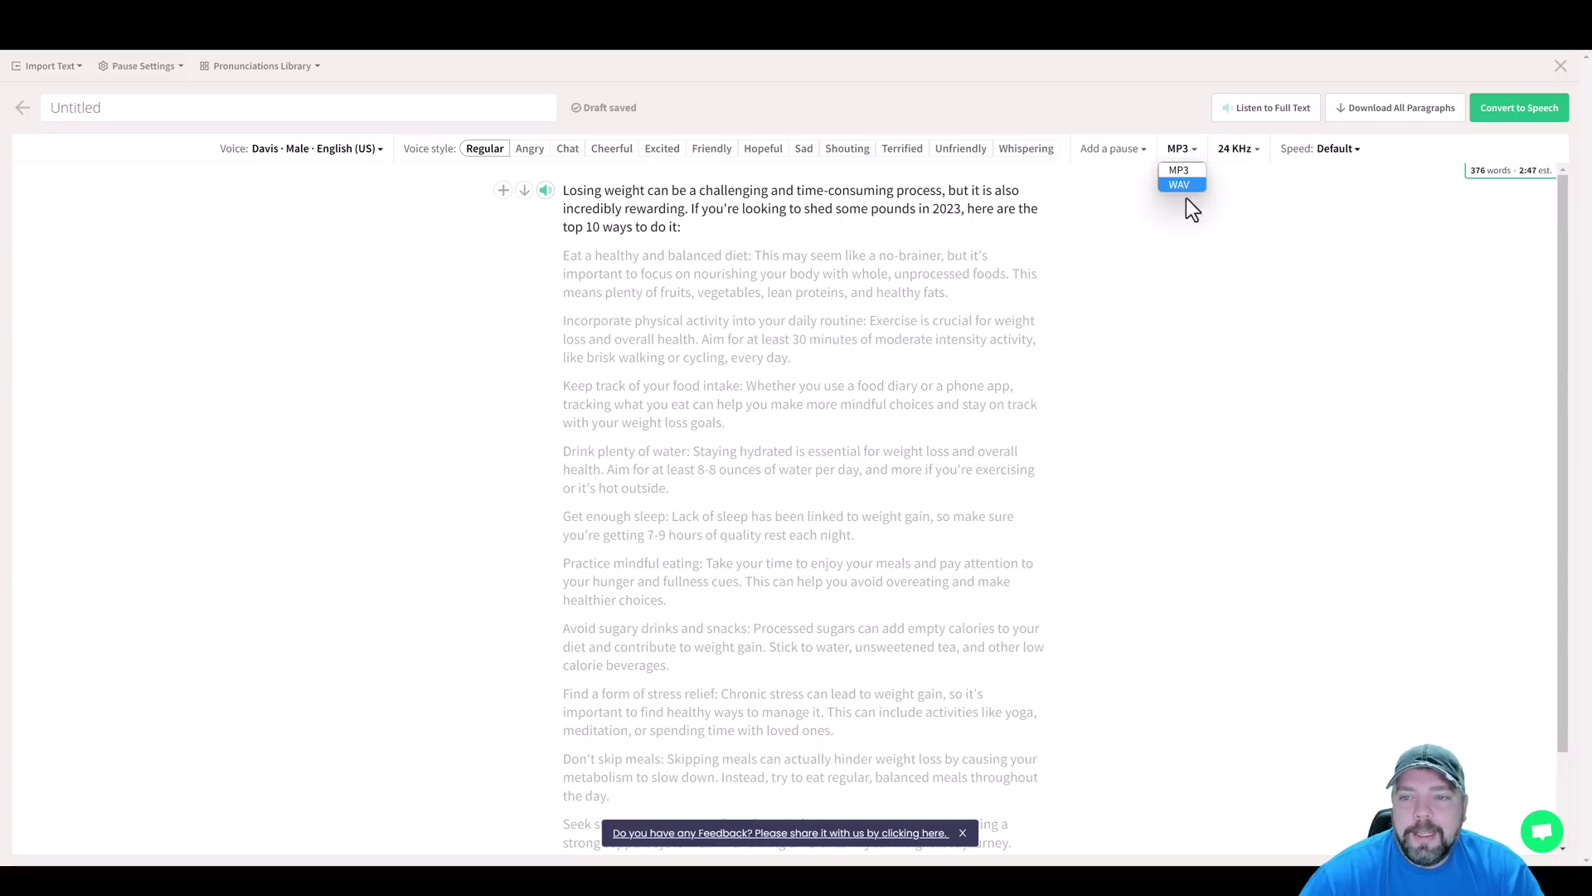
click(1223, 242)
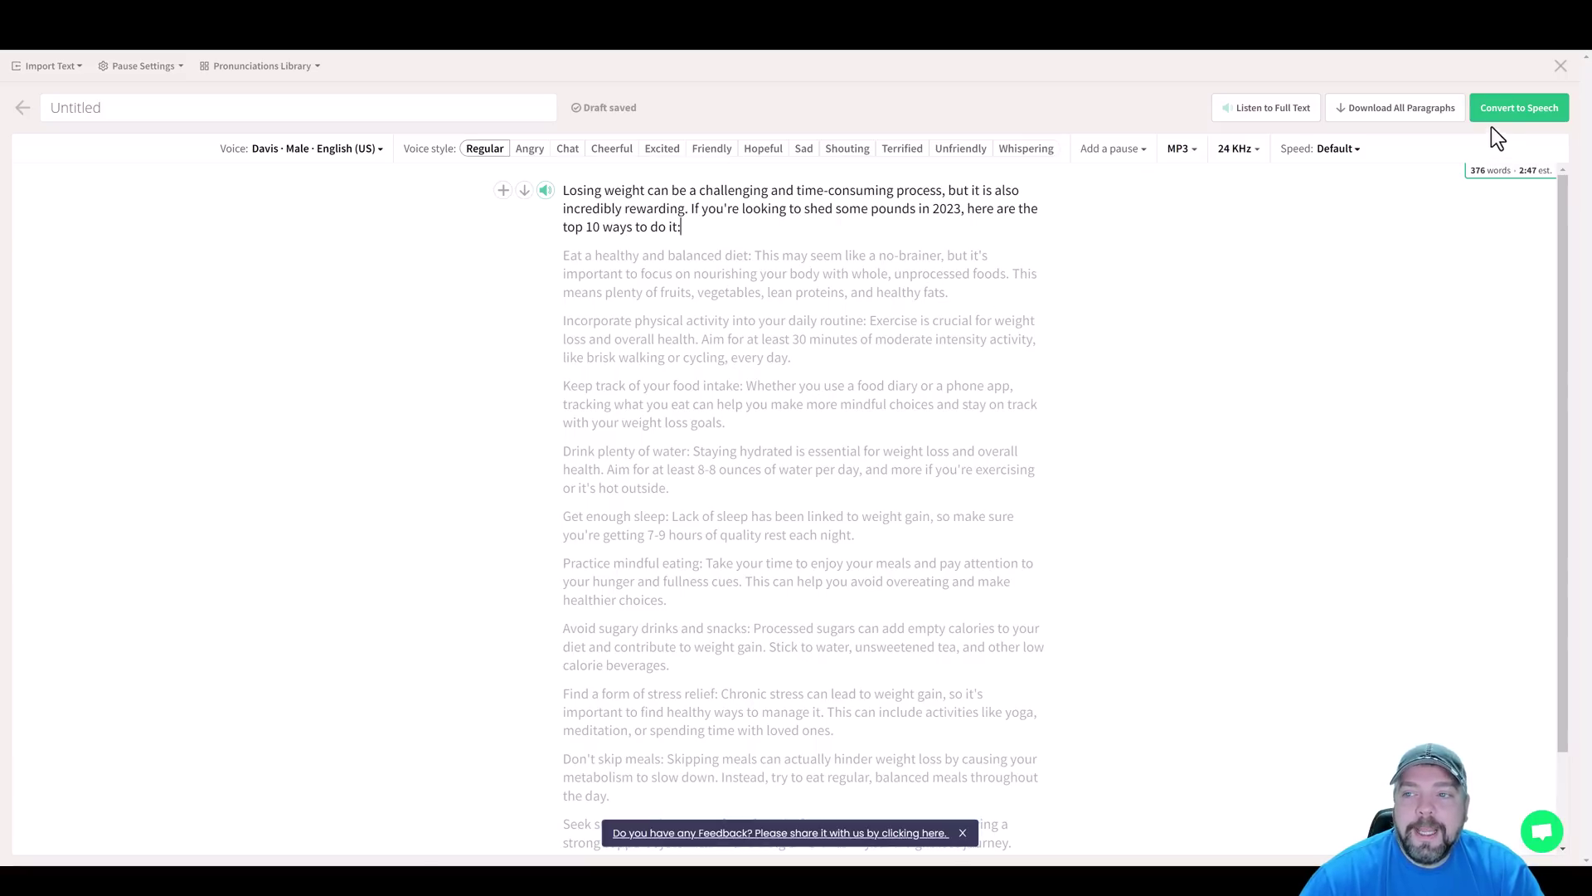
click(1531, 111)
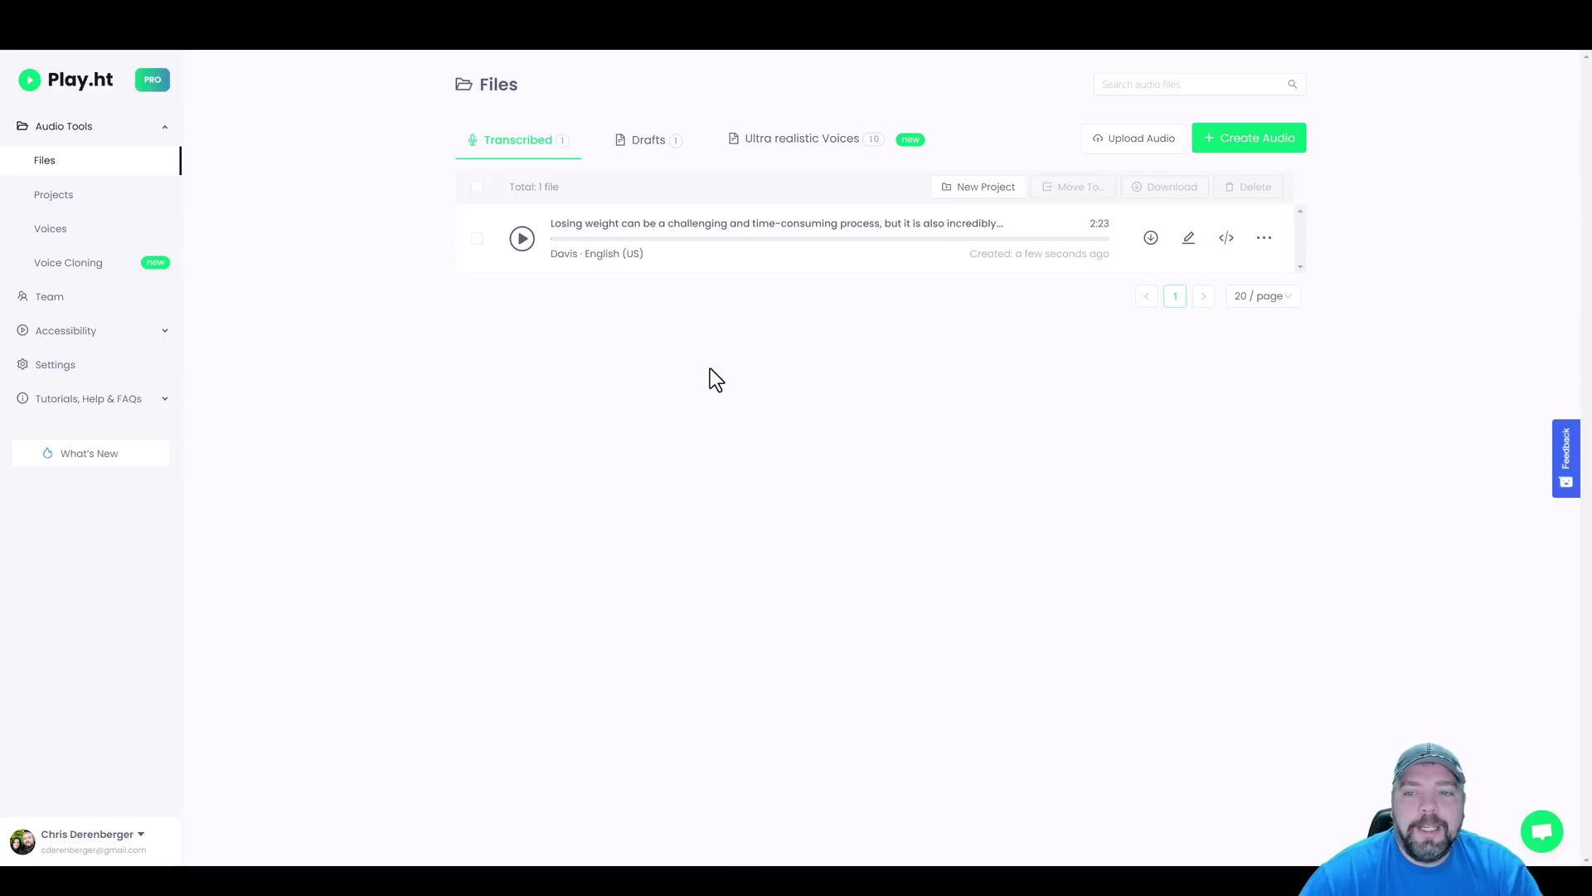
Step: Start a new ultra-realistic voice project and paste the weight-loss script into it
click(1257, 148)
click(881, 496)
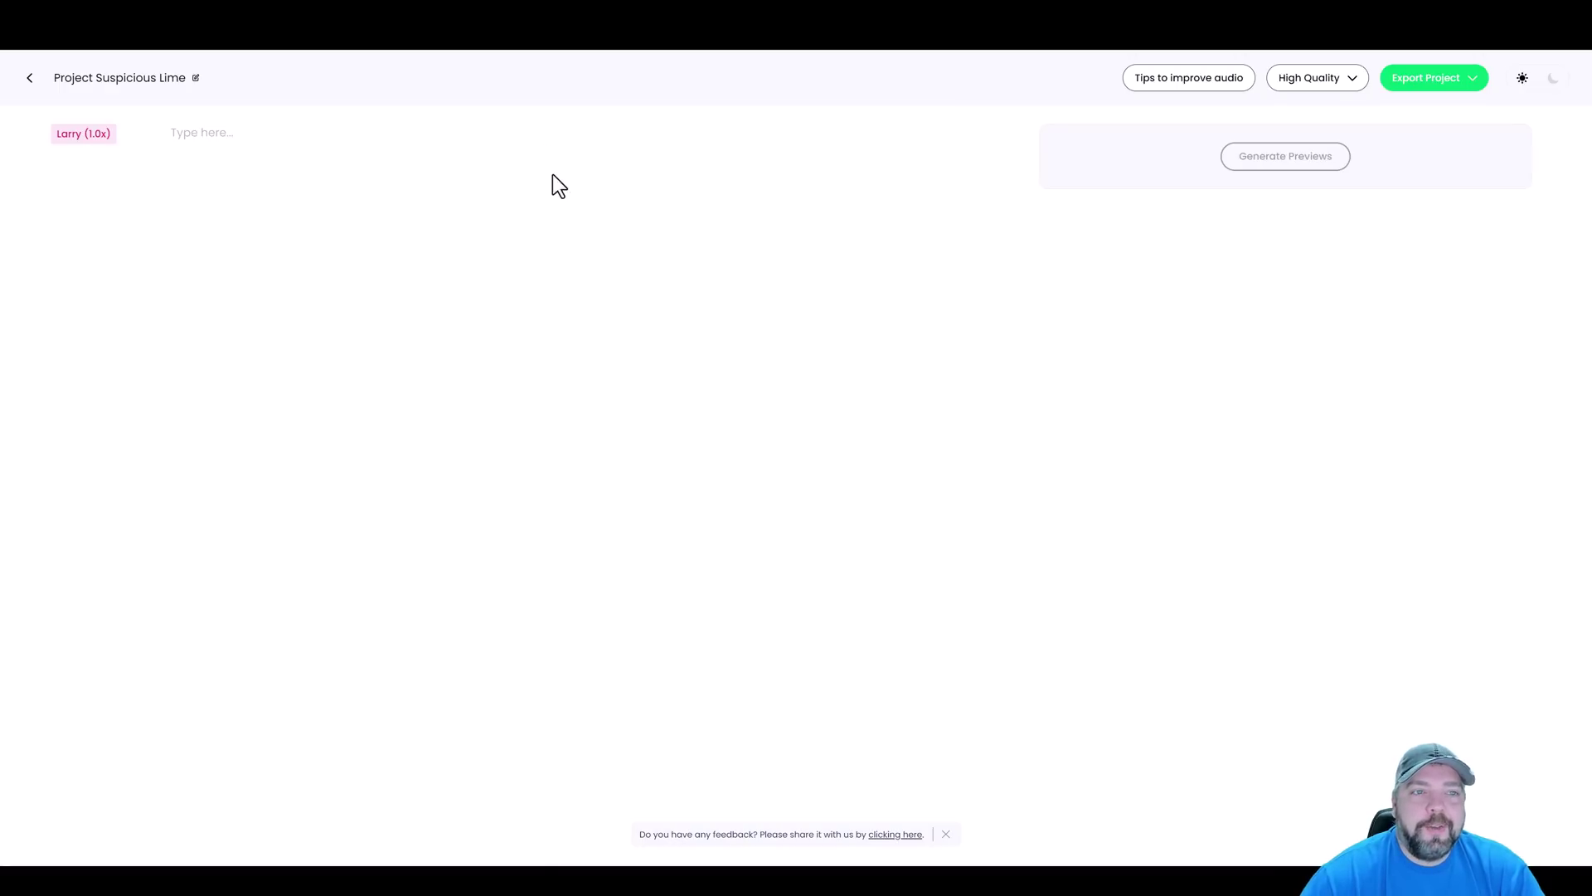
click(210, 133)
right_click(210, 136)
click(260, 242)
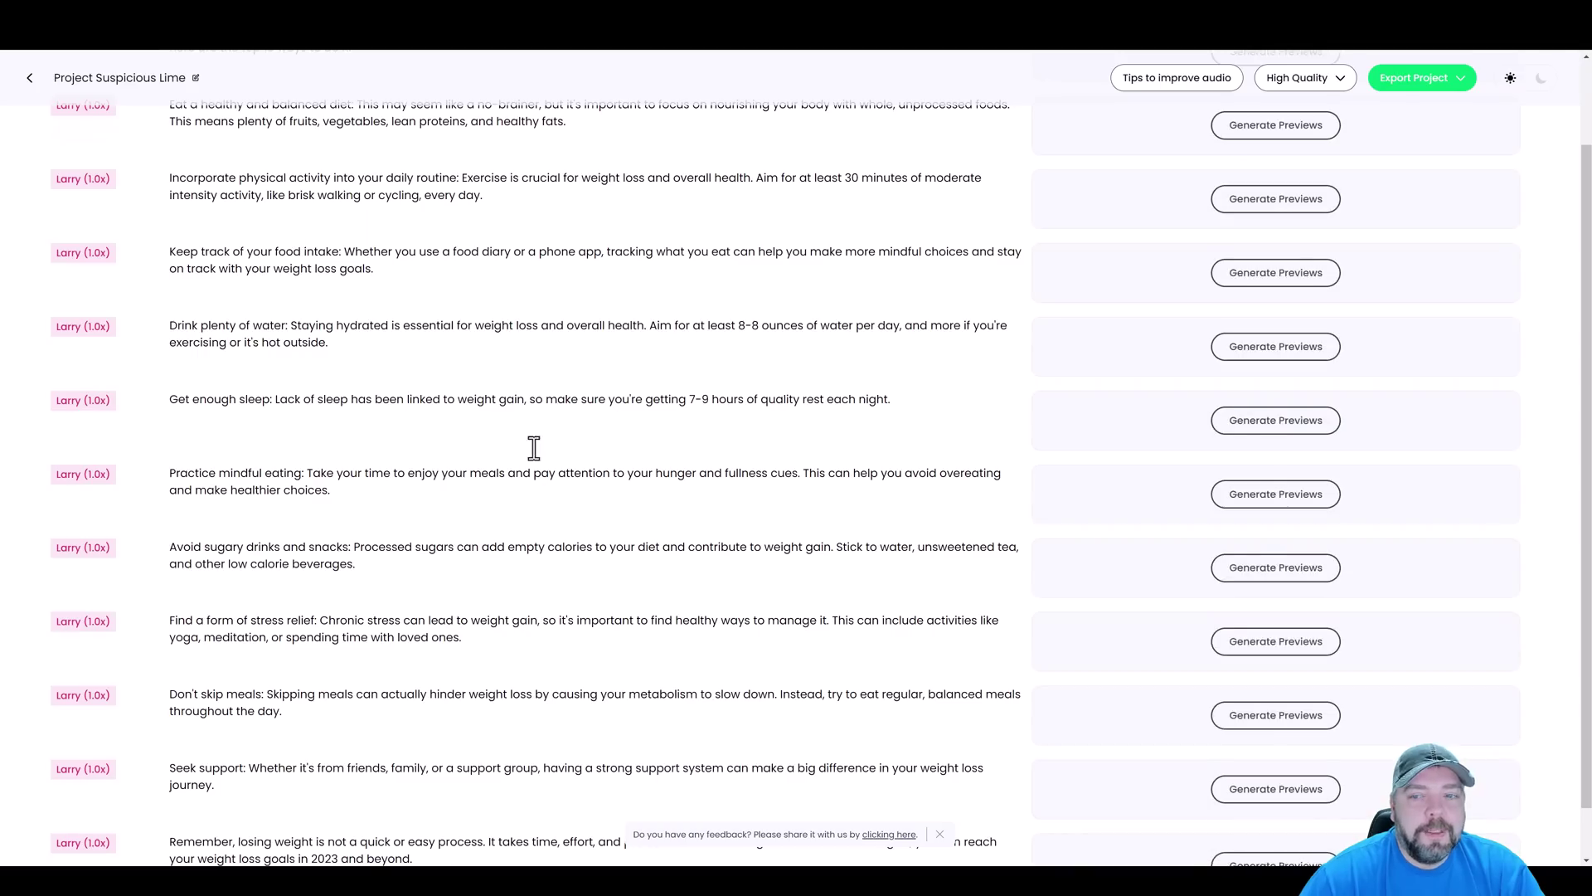
scroll(543, 465, up, 2)
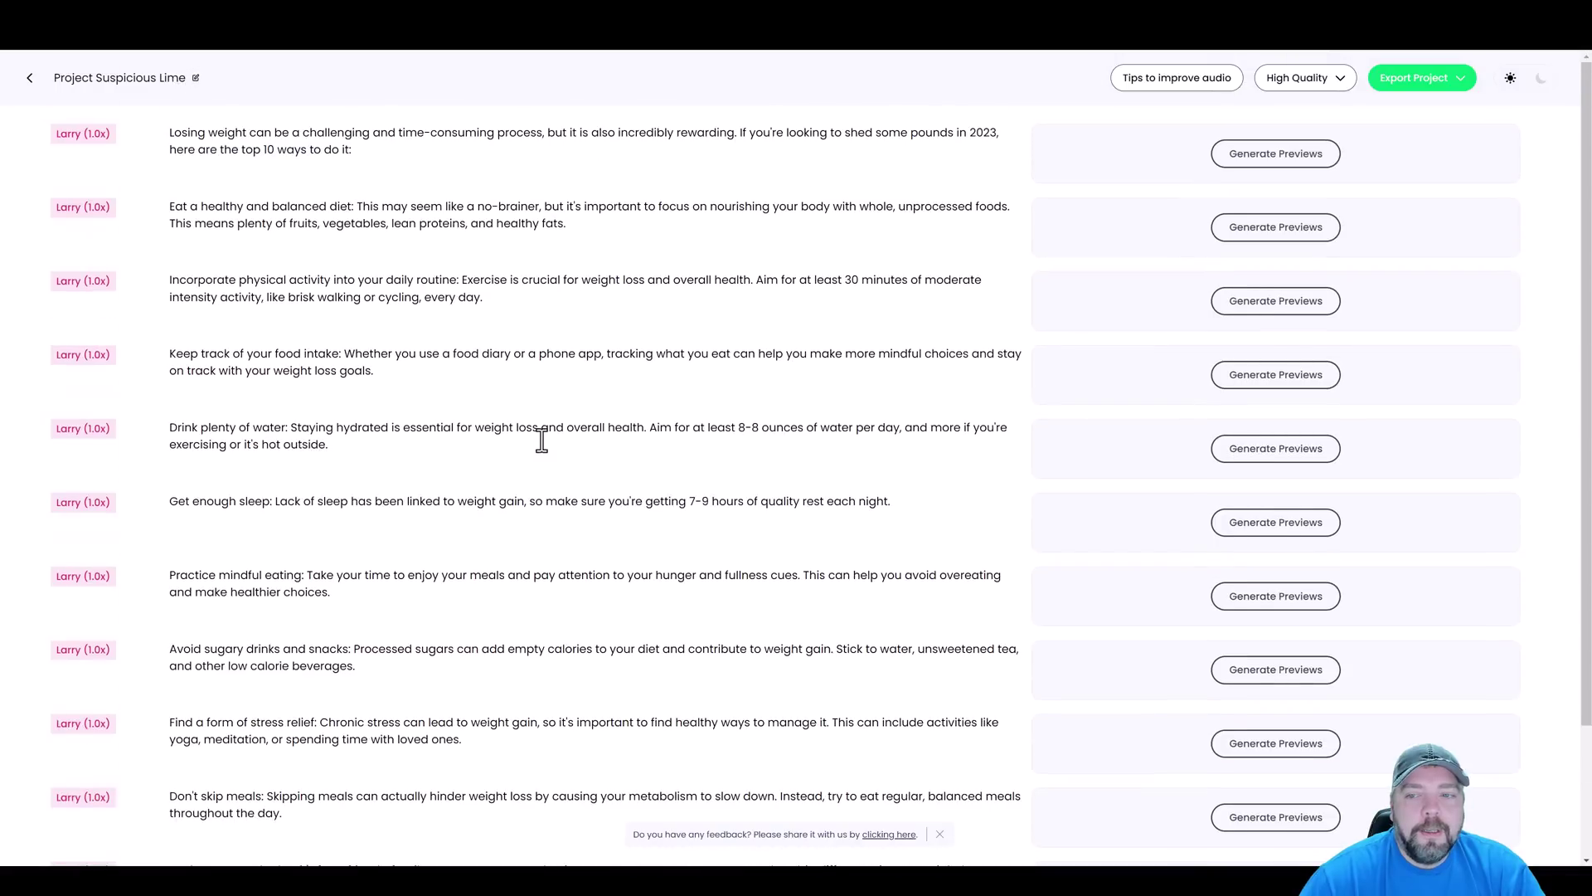
Step: Generate a Larry voice preview for the first paragraph and play the 11-second sample
click(1283, 162)
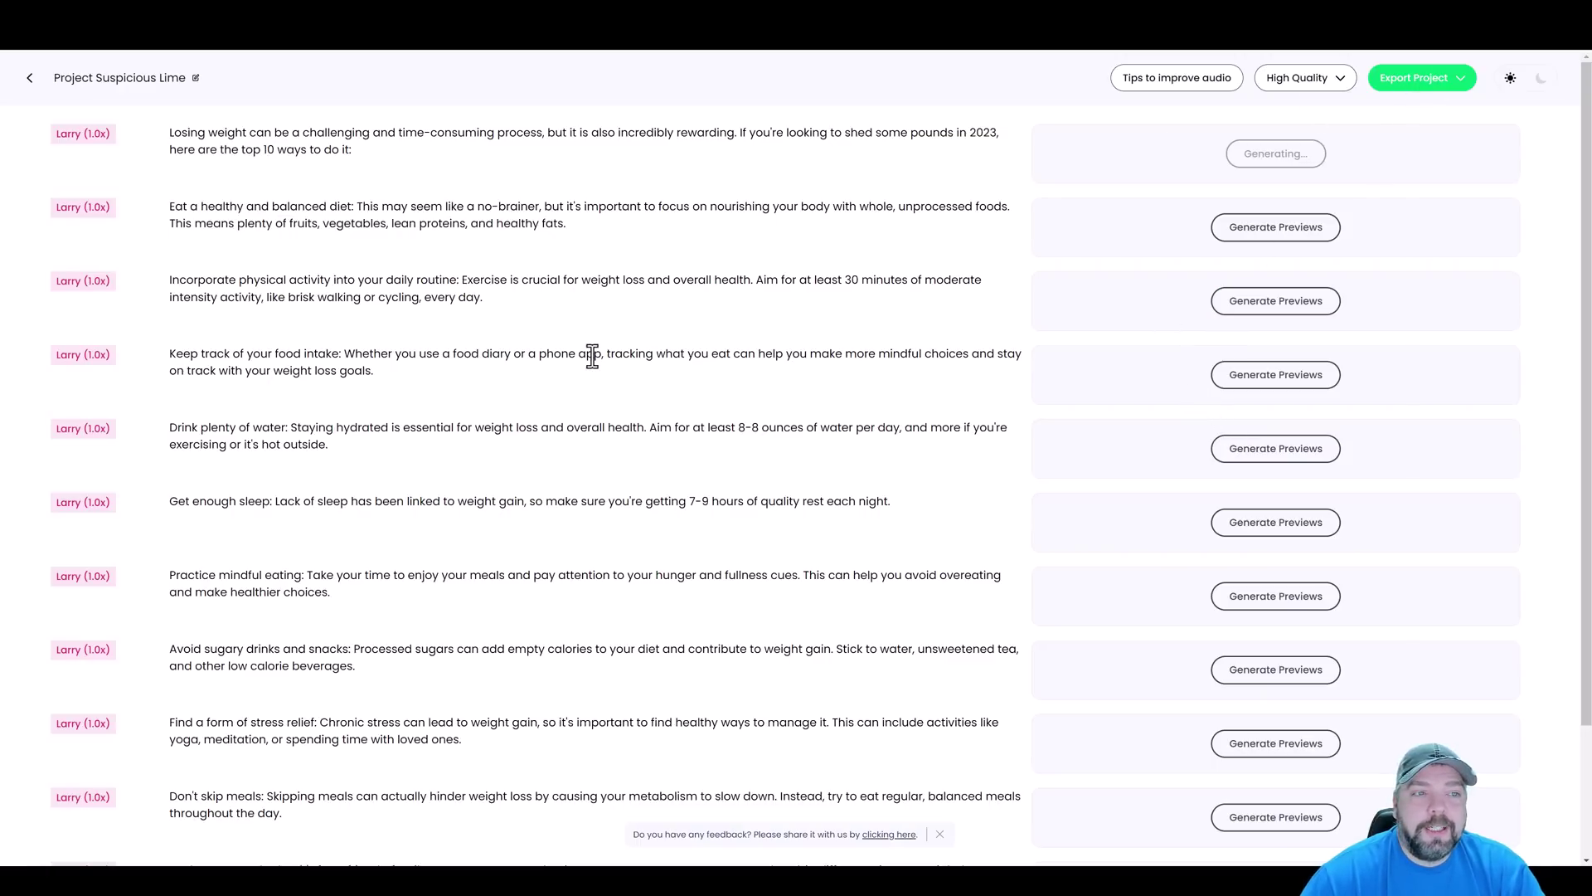
scroll(421, 527, down, 2)
scroll(428, 534, up, 2)
click(359, 154)
key(Return)
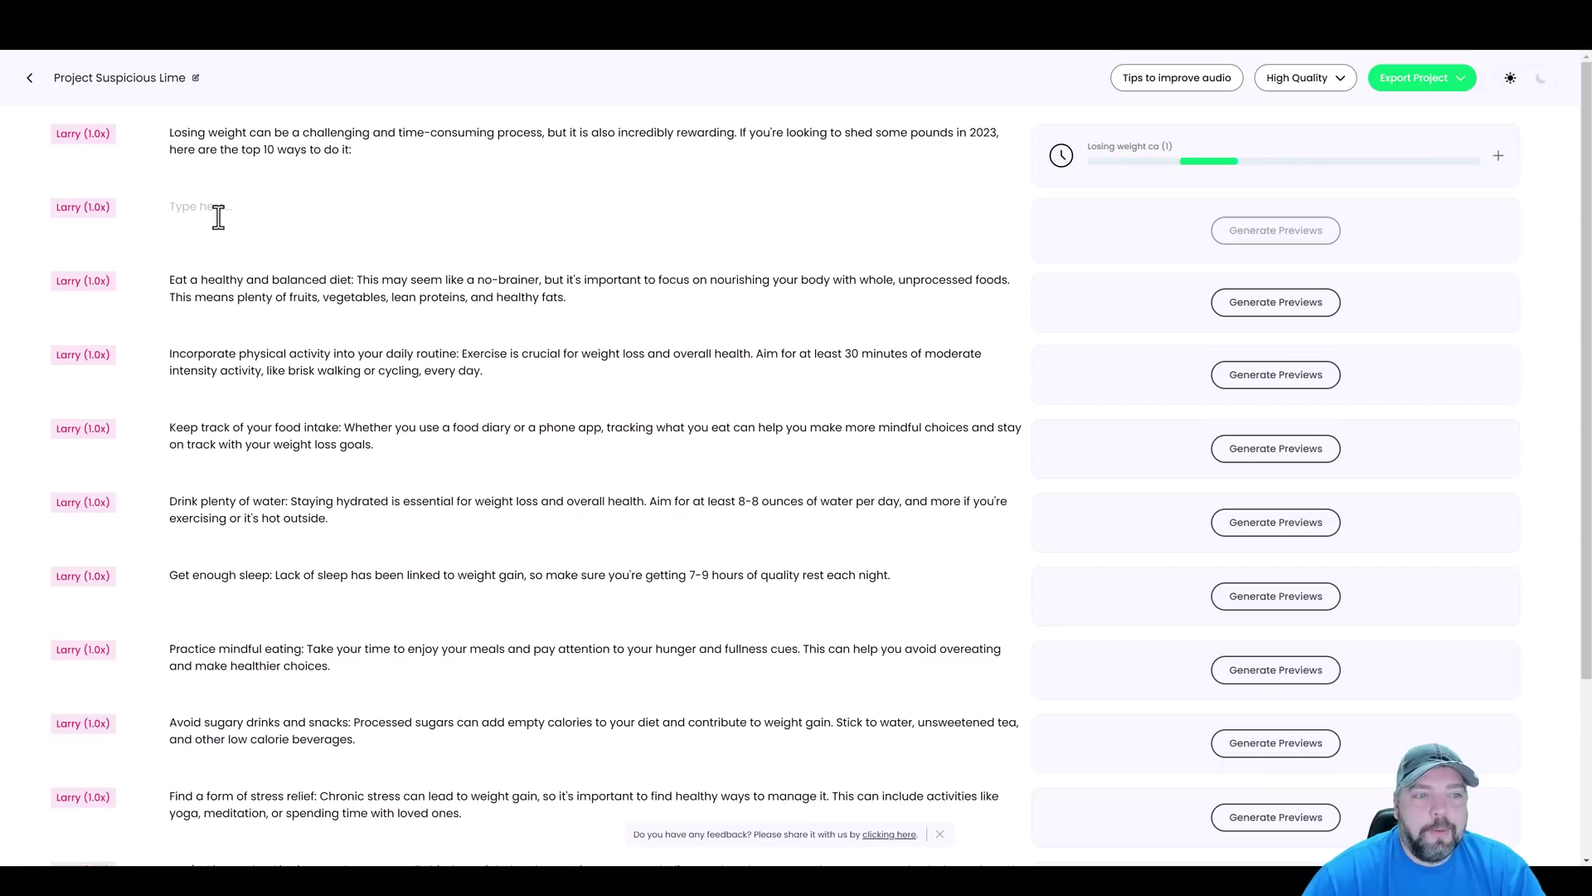
key(BackSpace)
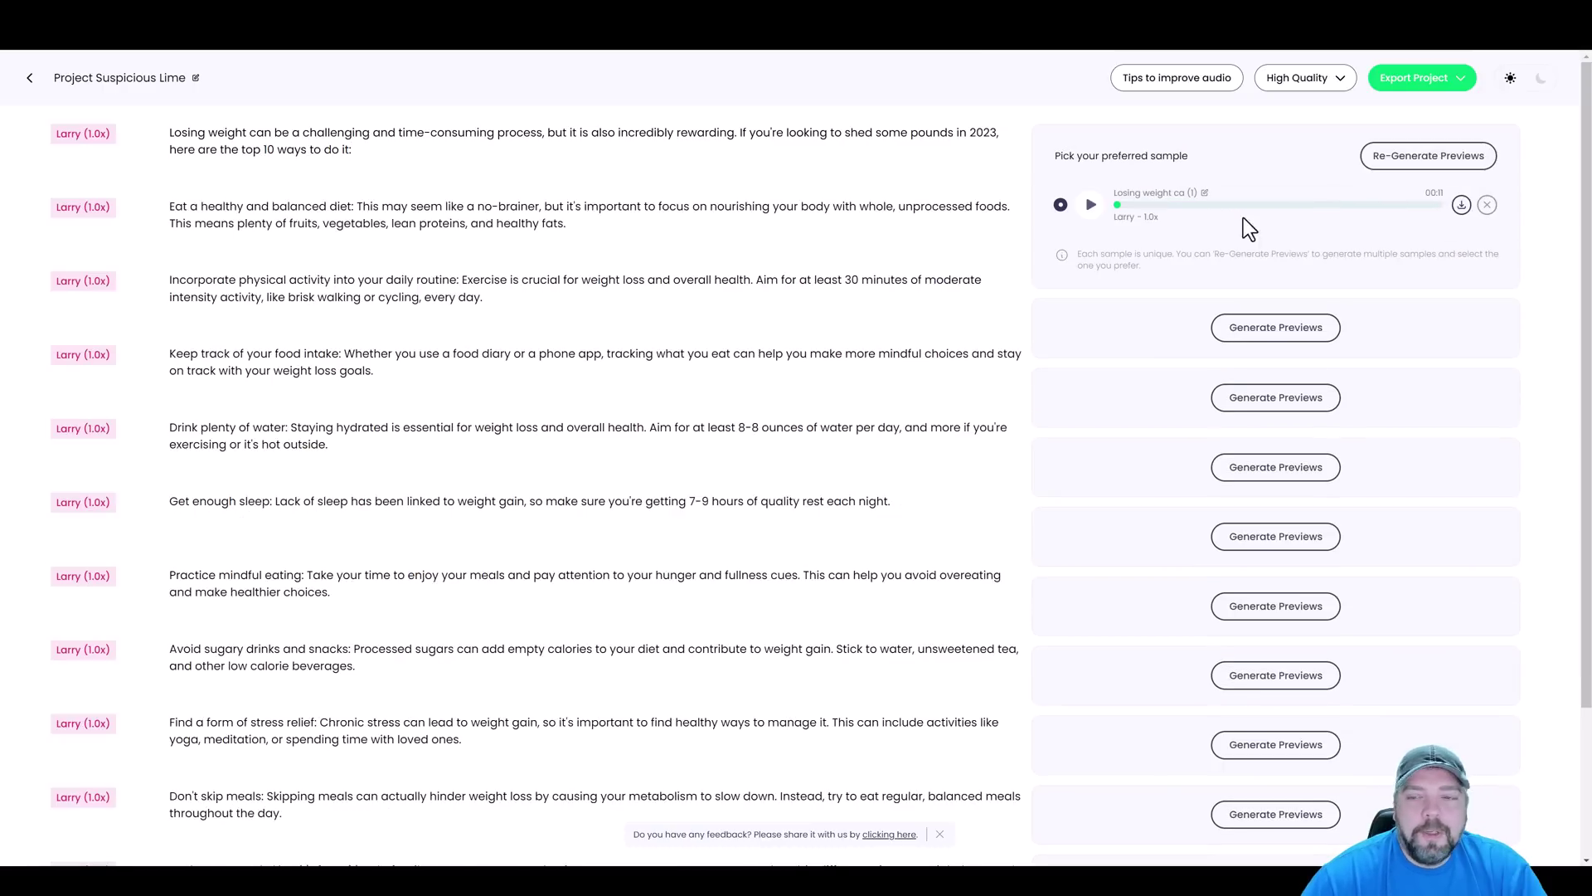
click(1091, 206)
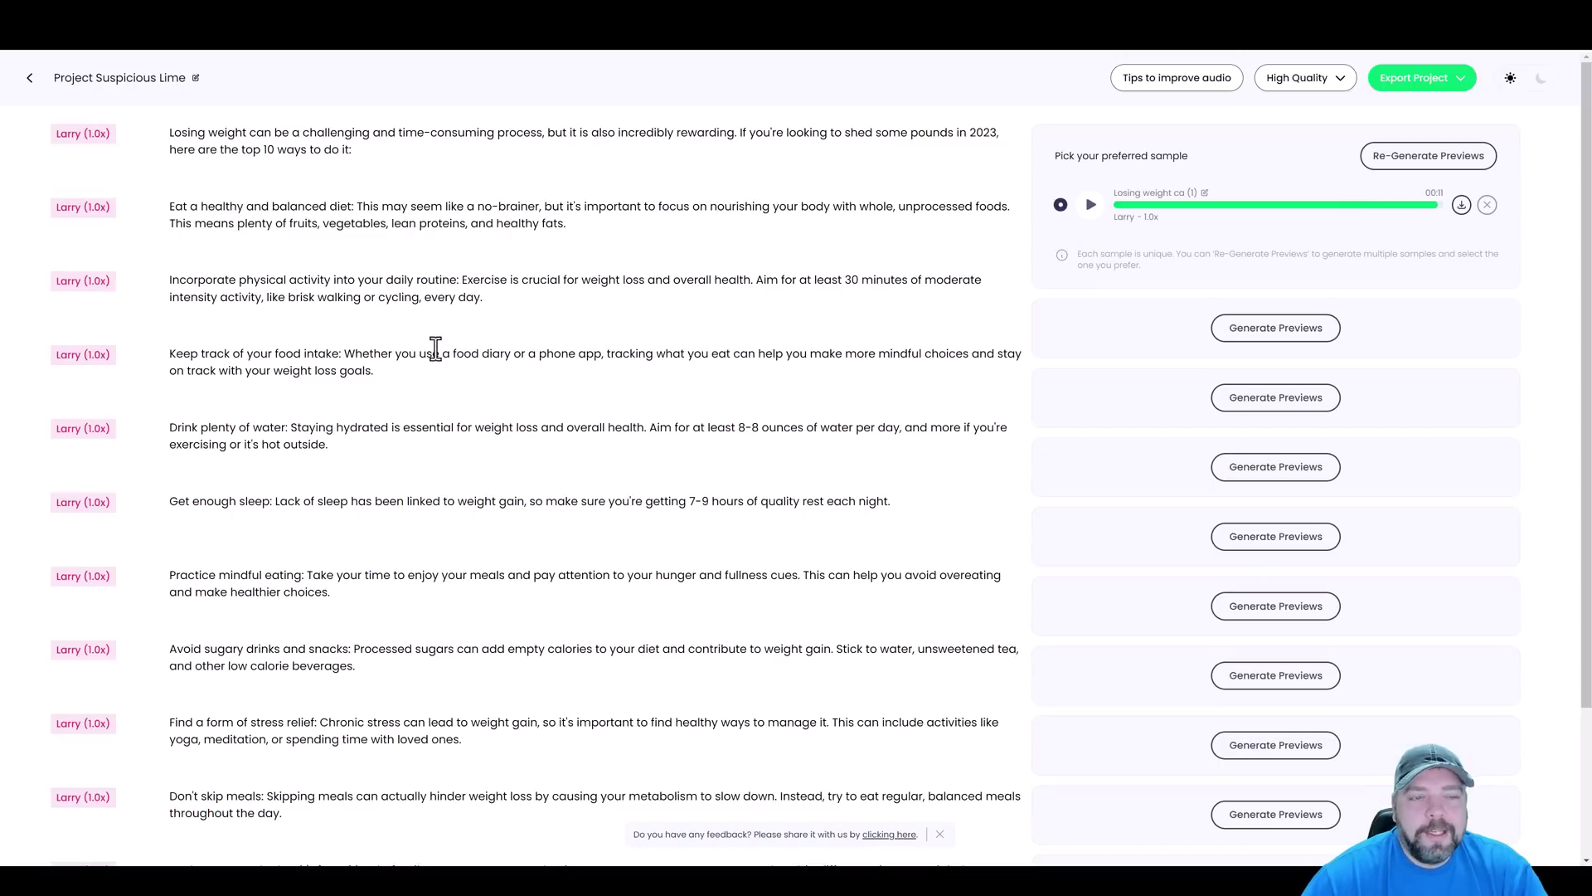
Step: Switch the second paragraph's voice from Larry to Stella
click(84, 210)
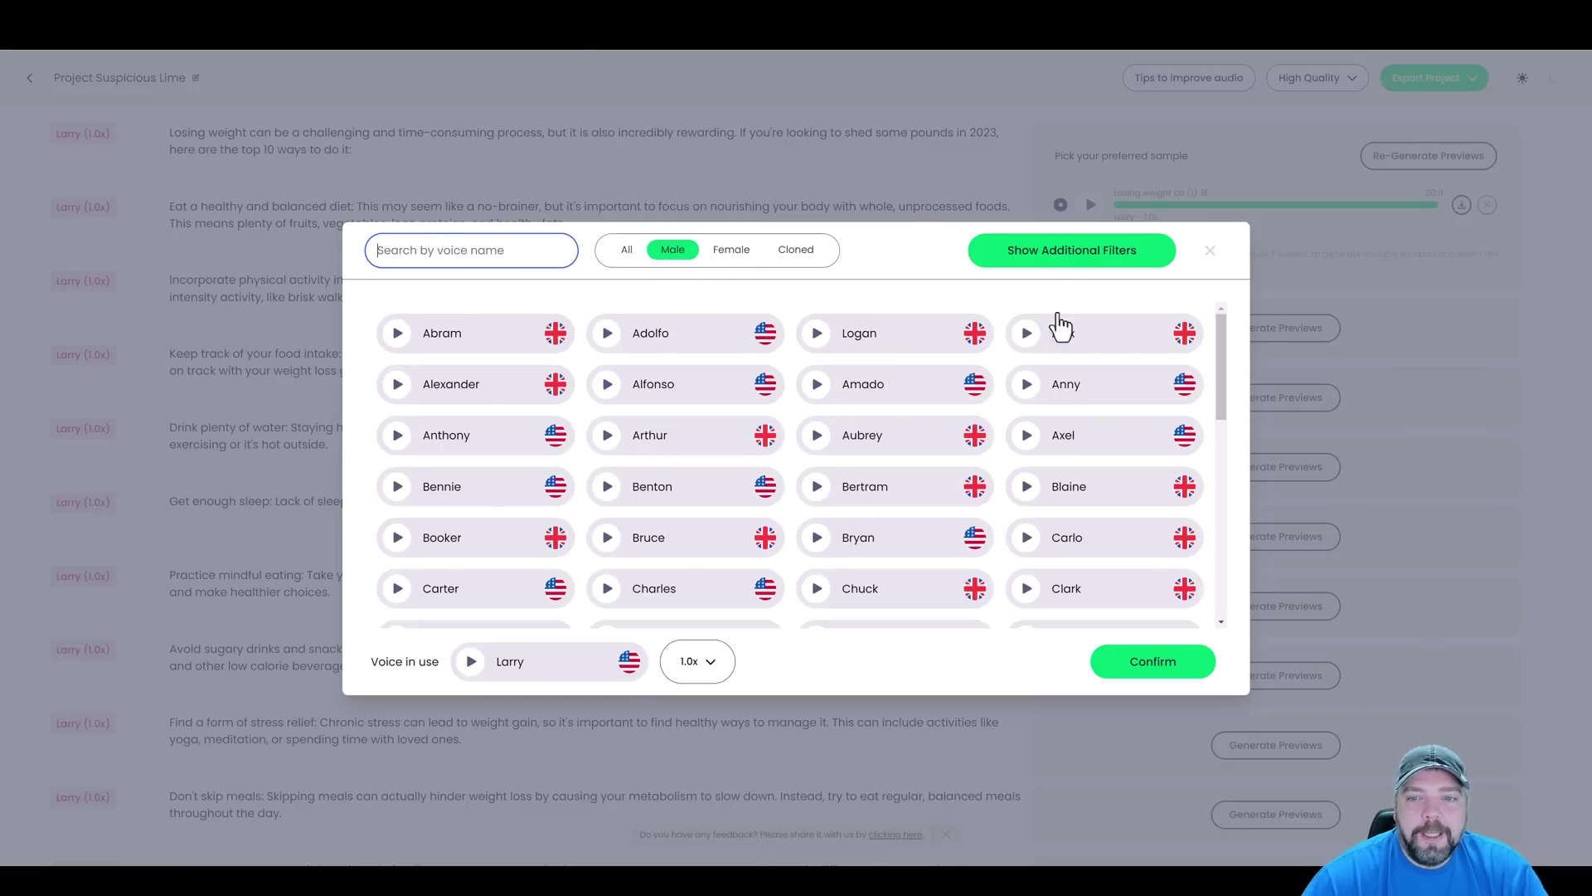
click(1051, 257)
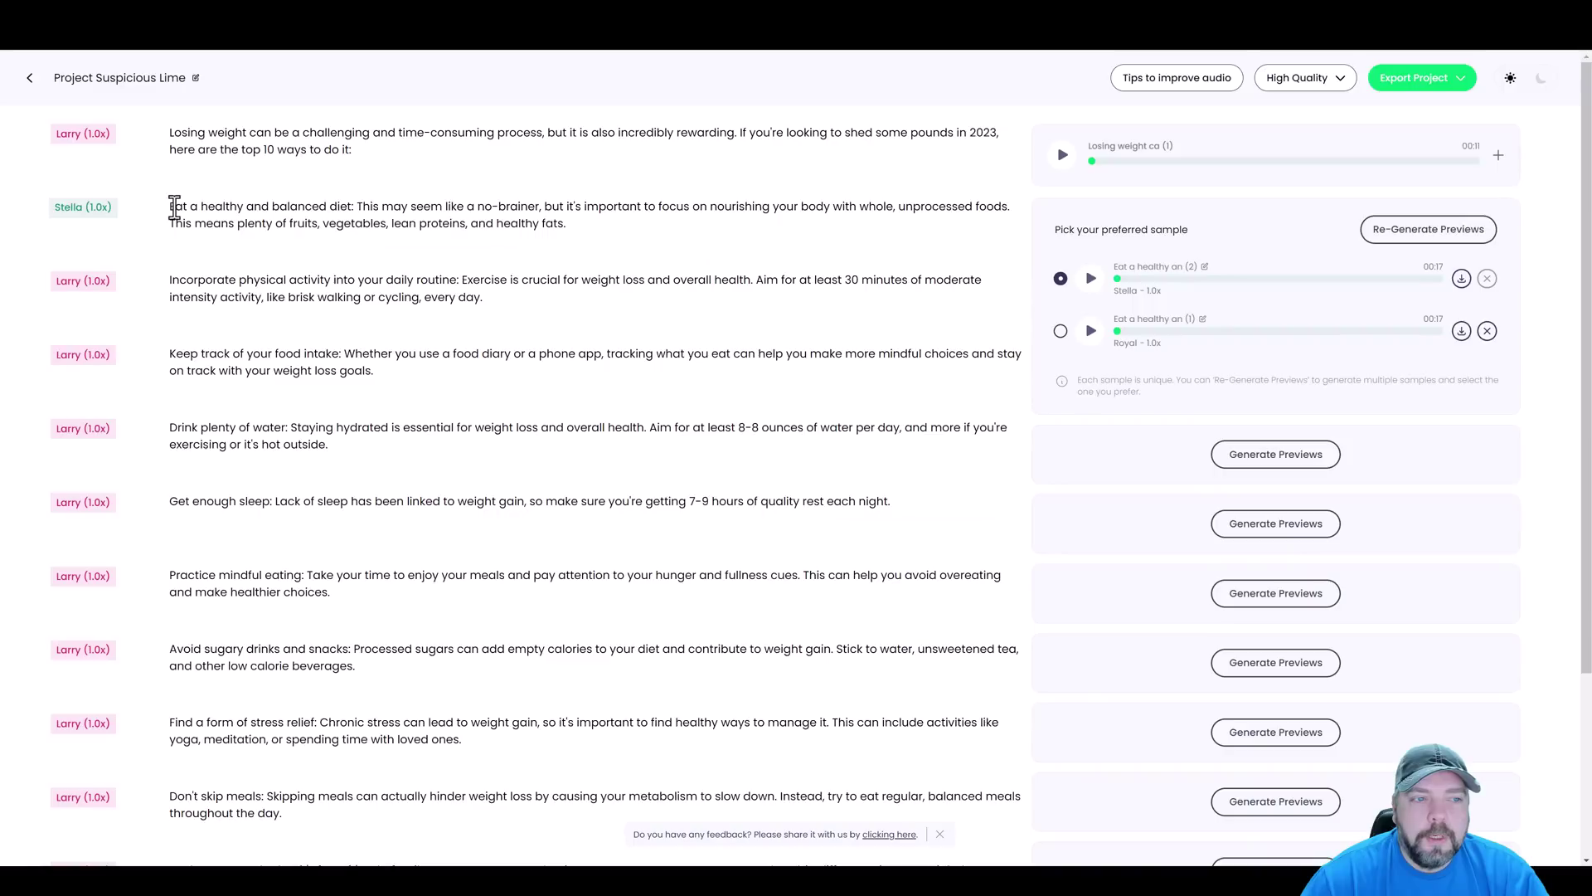
drag(171, 206, 573, 225)
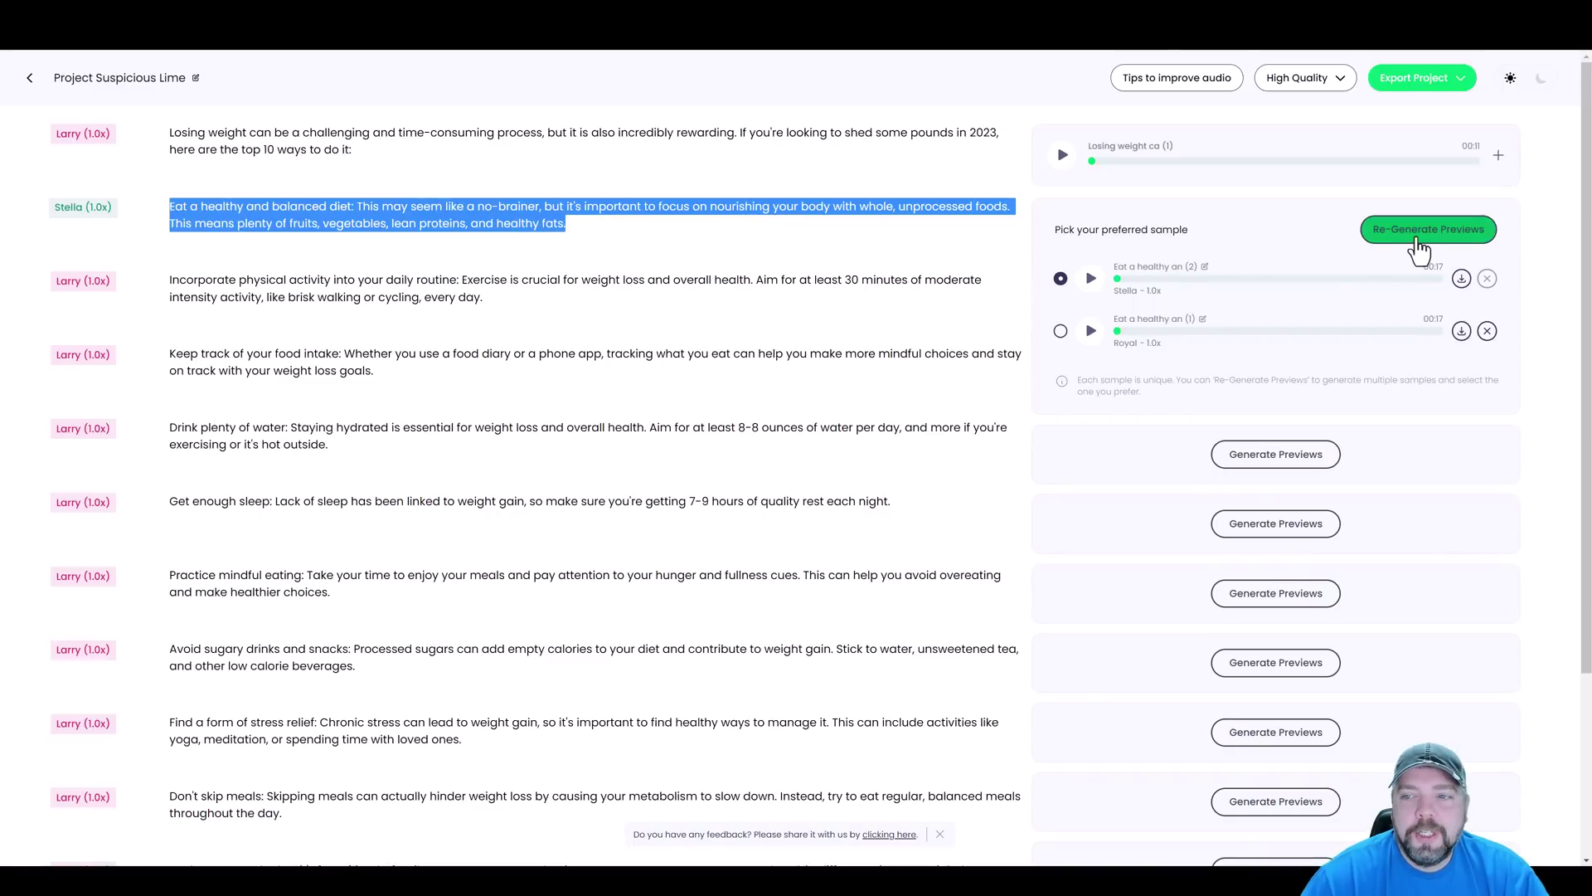
click(1546, 269)
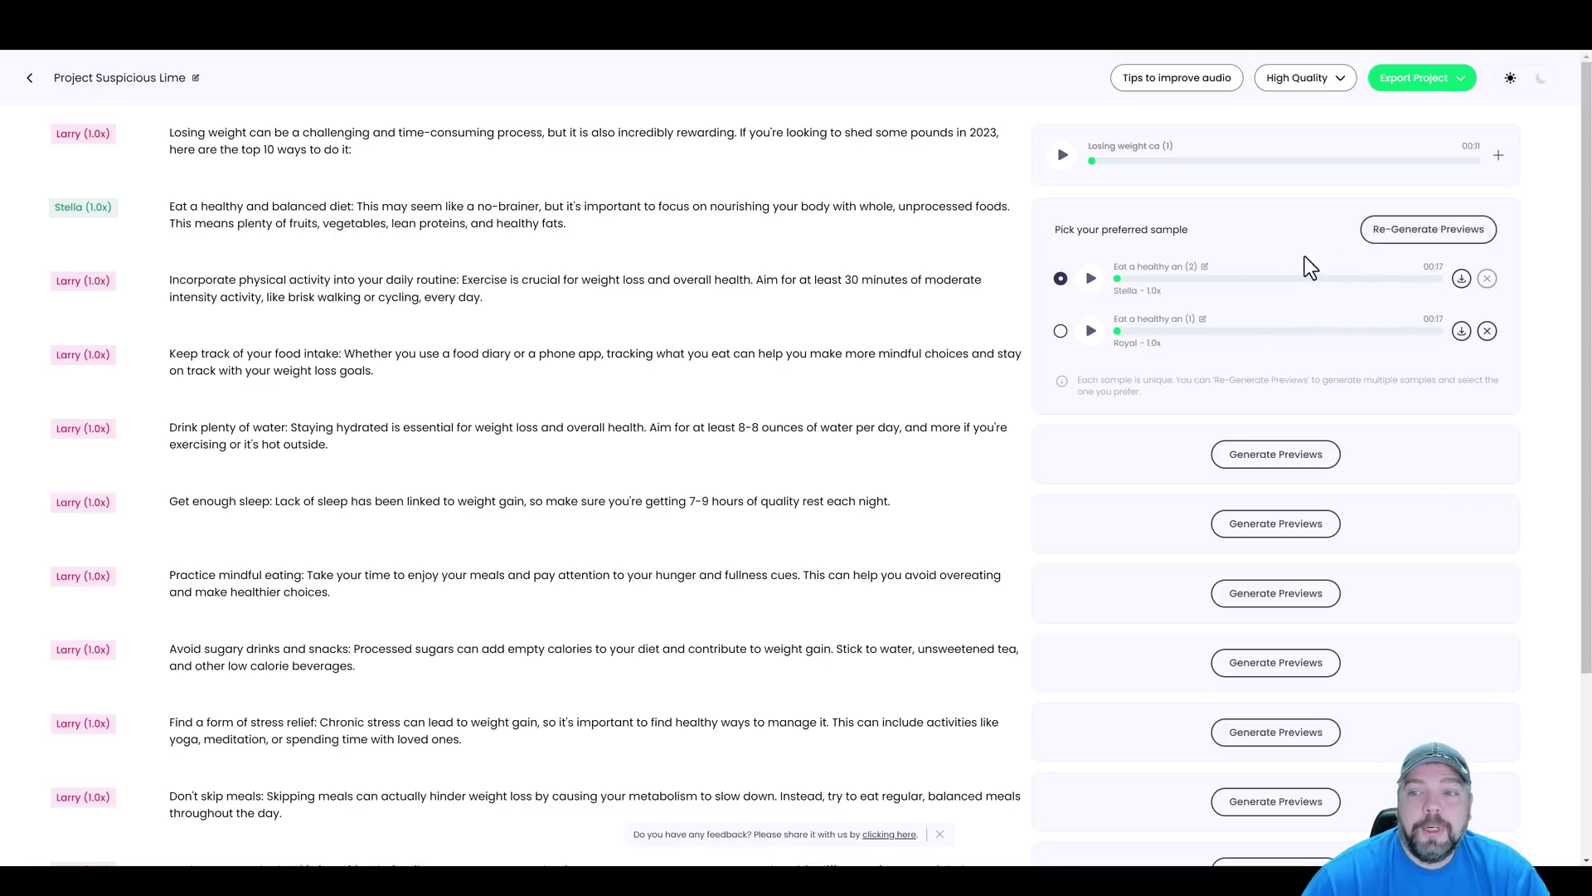
Step: Make the Stella sample the preferred preview for paragraph 2, play it, and check export options
click(1061, 282)
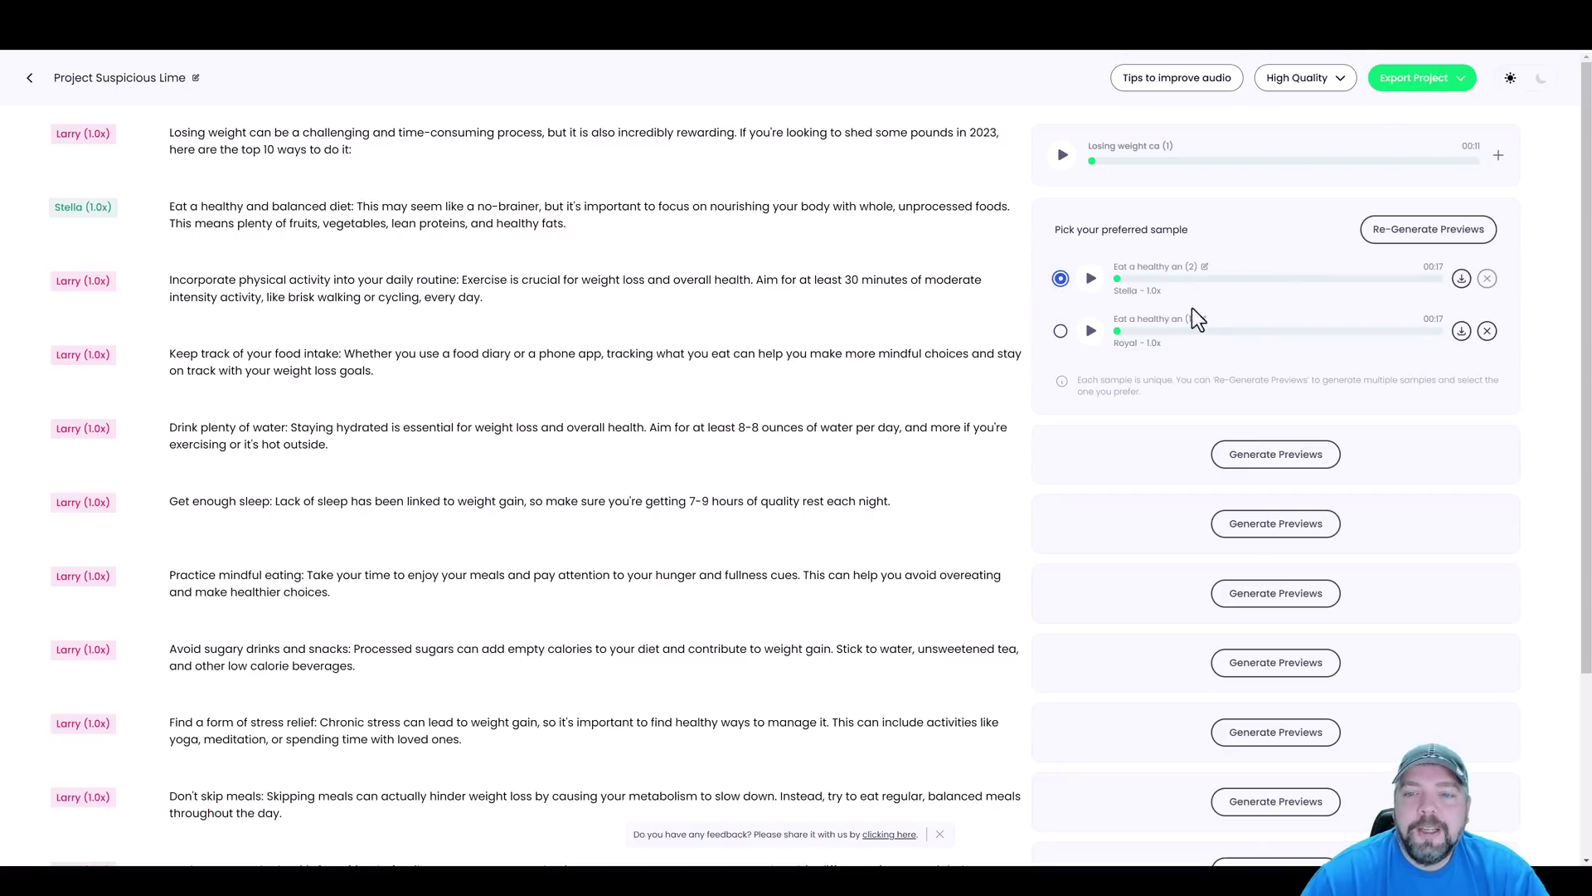
click(1091, 279)
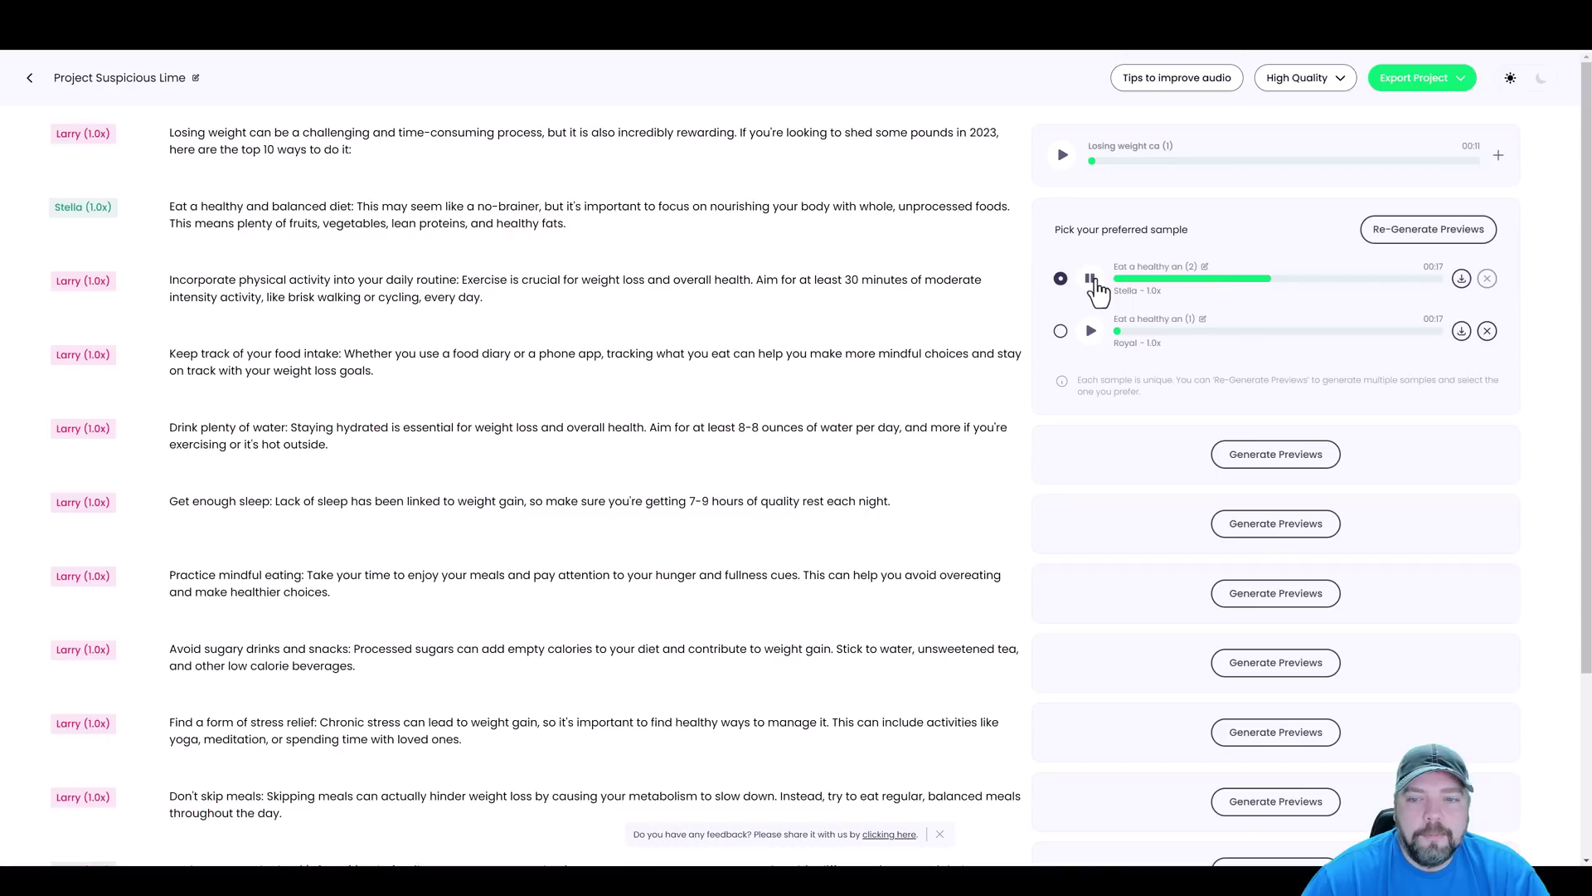
scroll(1277, 448, down, 3)
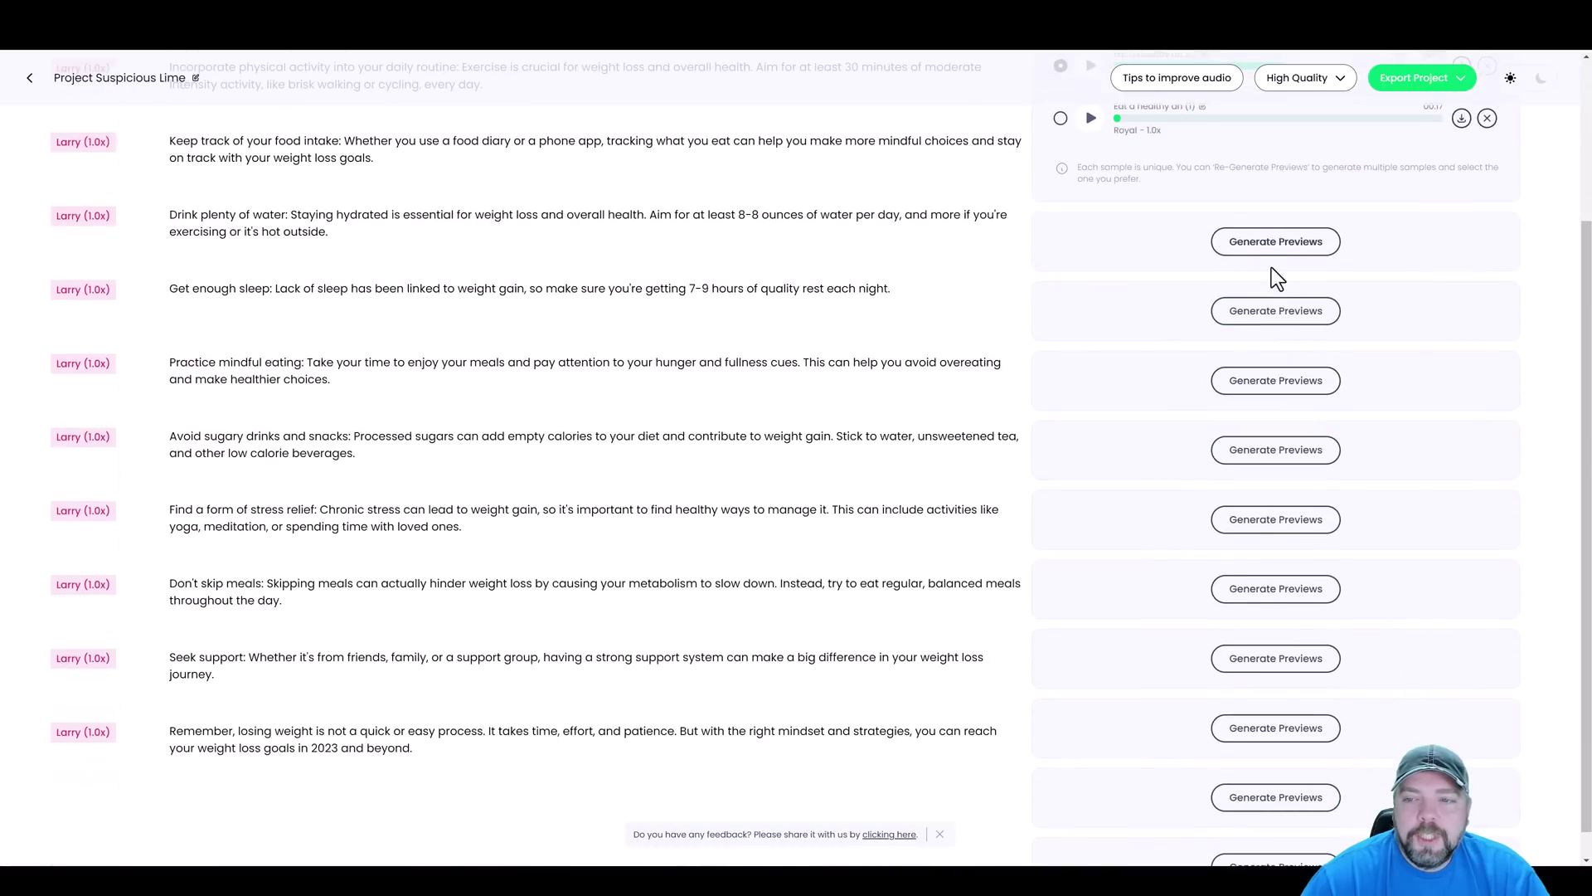
scroll(1244, 324, down, 1)
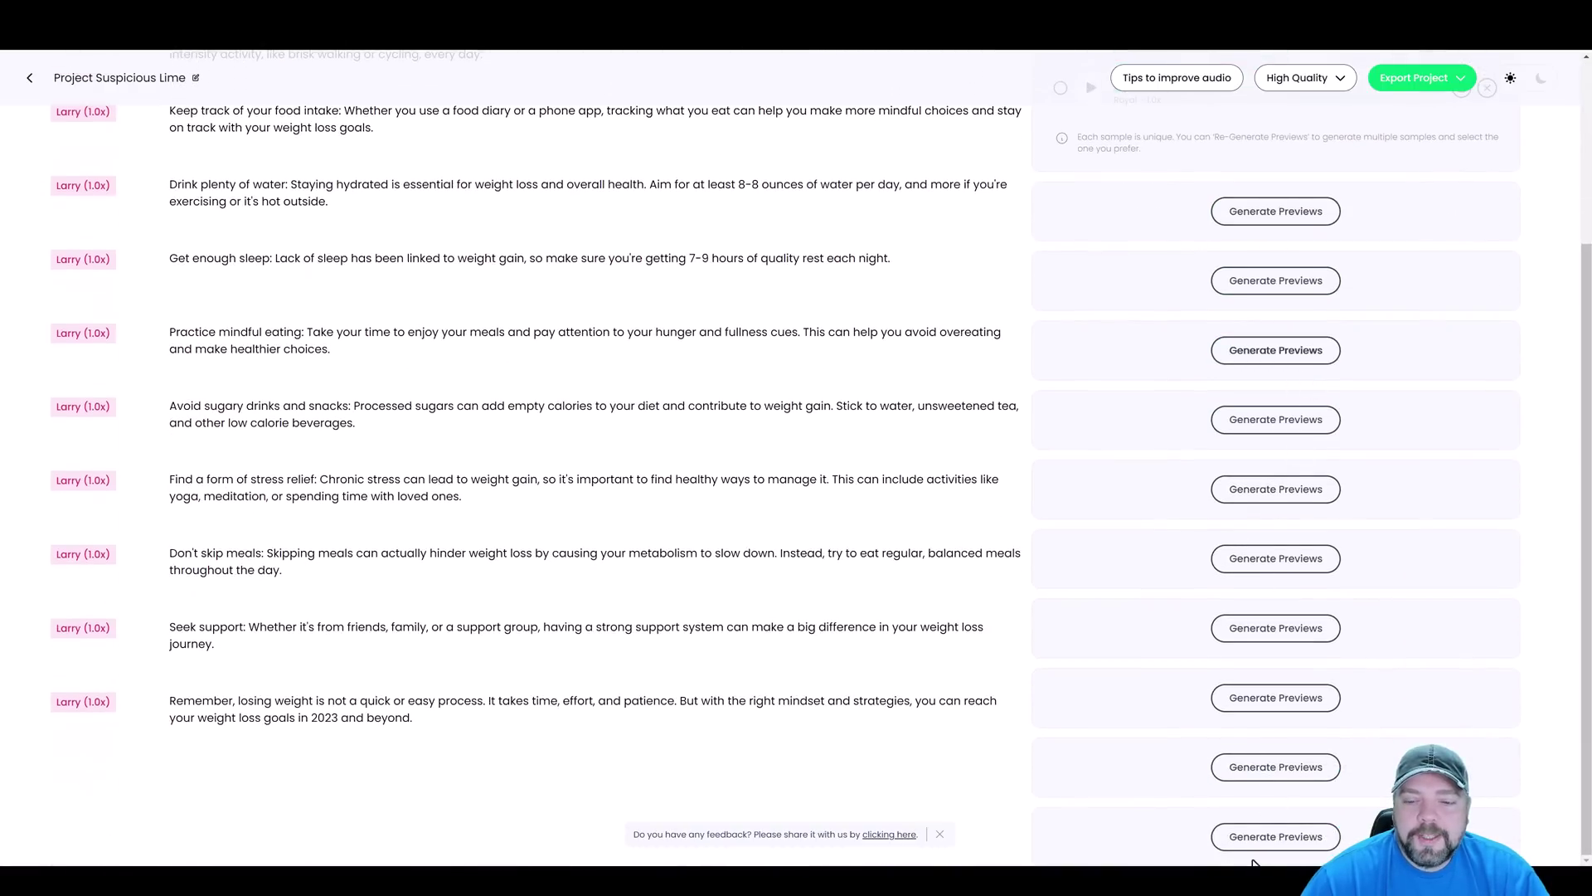
scroll(1298, 526, up, 4)
click(1441, 81)
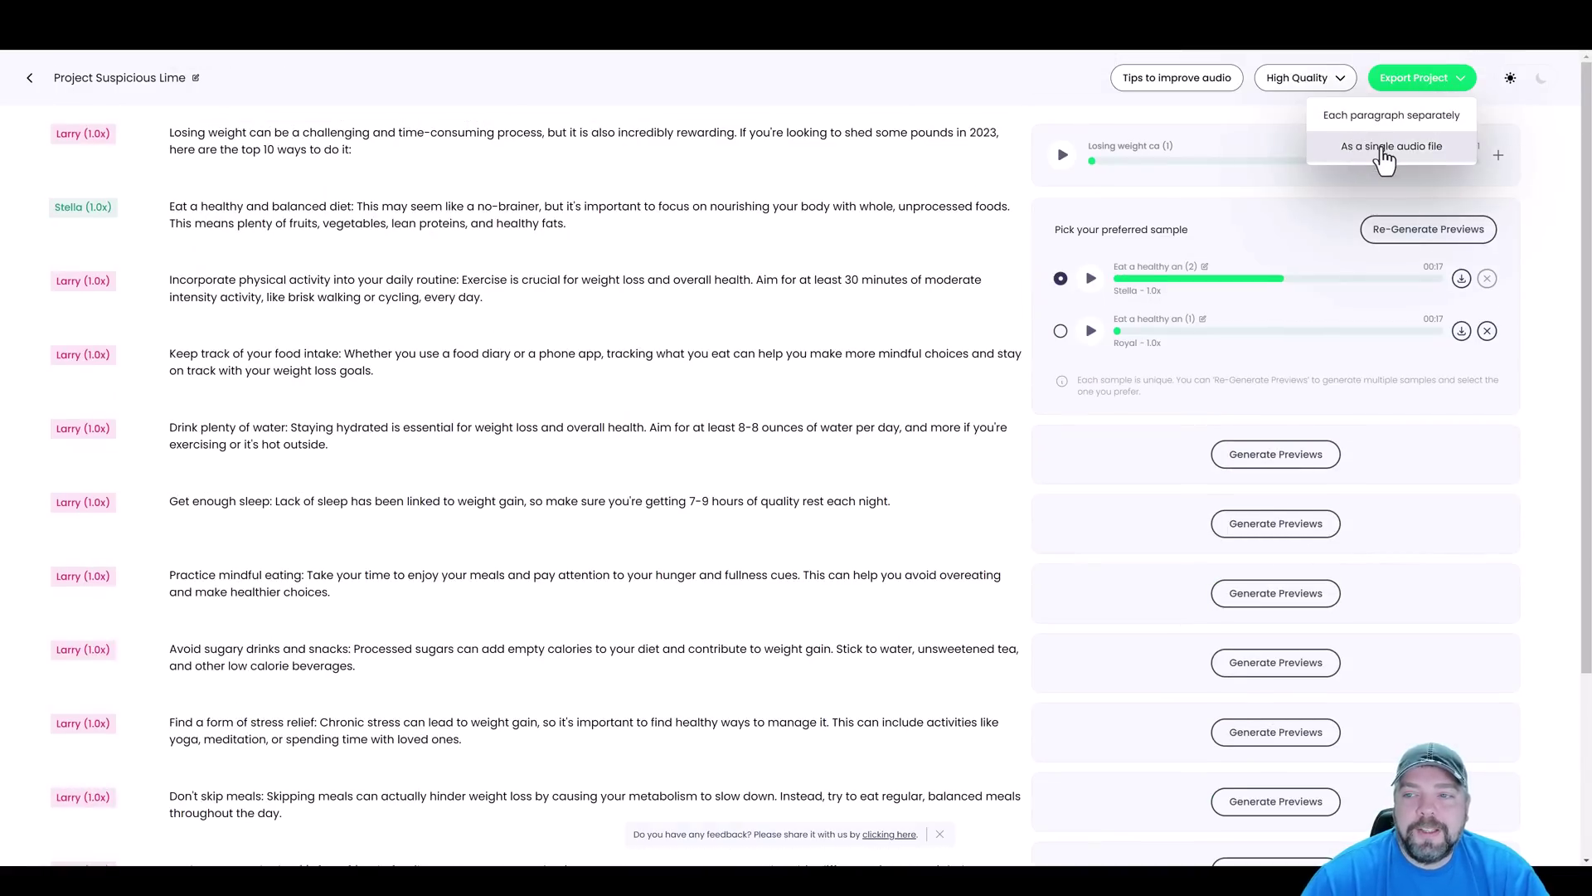
key(Escape)
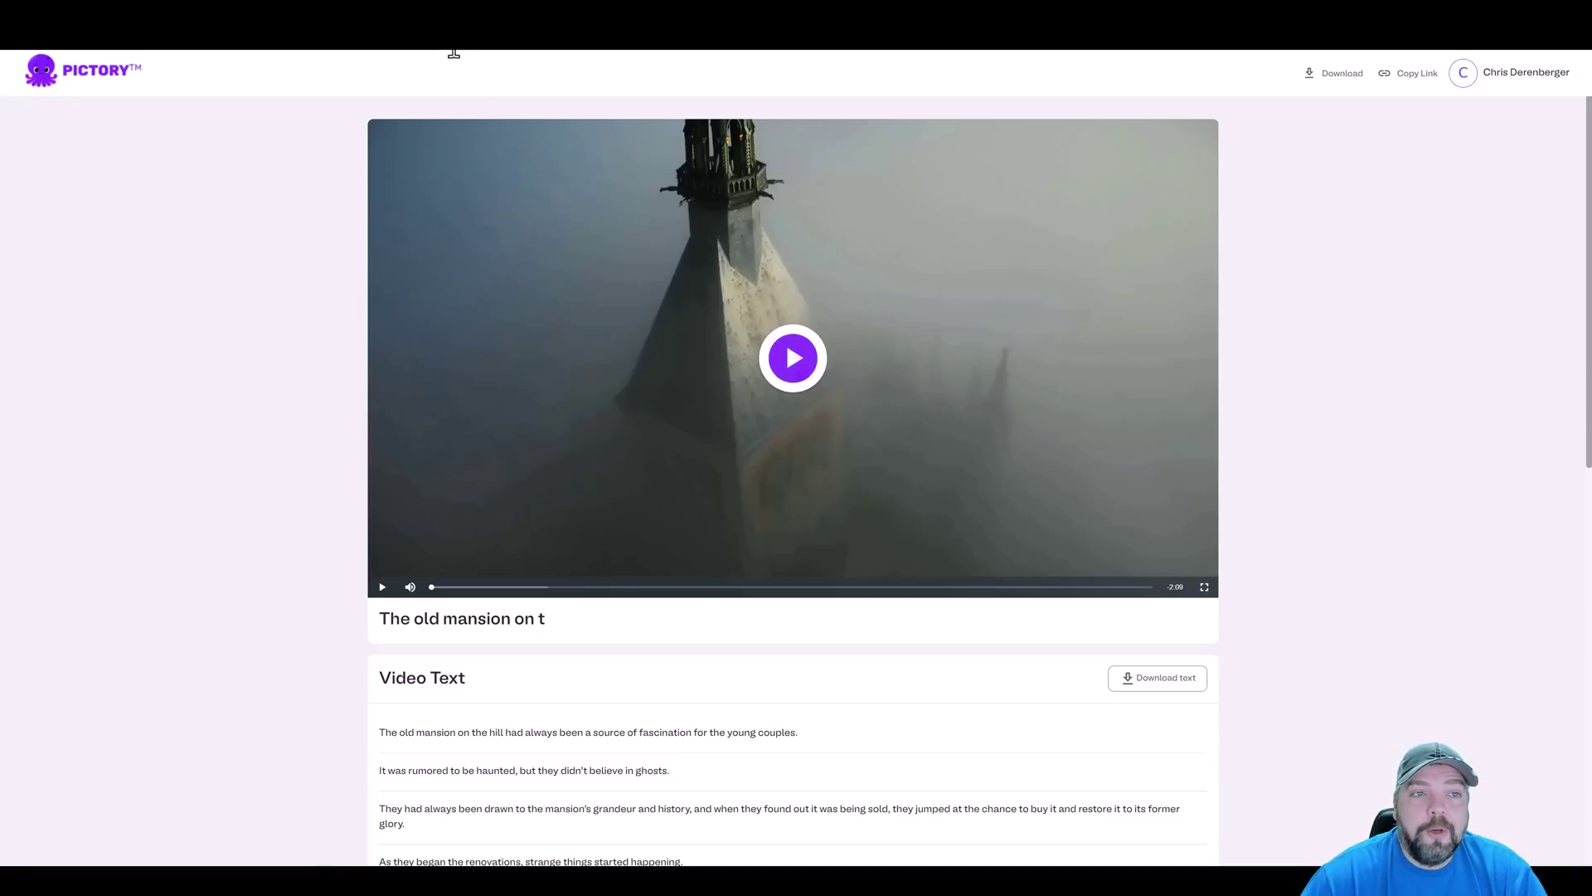
Step: Play the old-mansion story video preview partway, then pause it
click(793, 359)
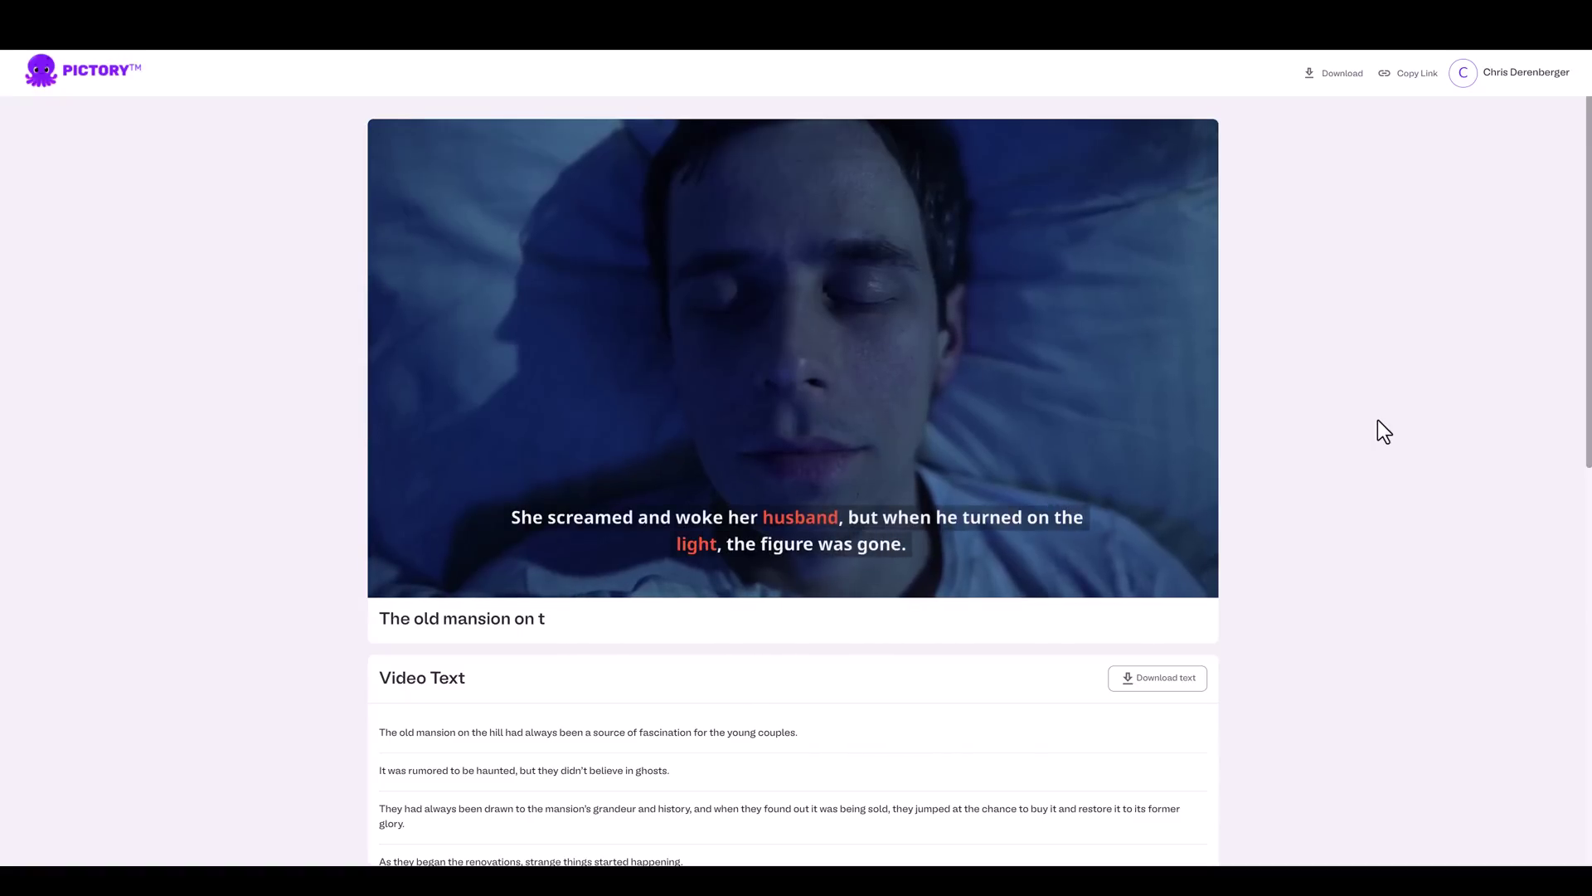
mouse_move(611, 402)
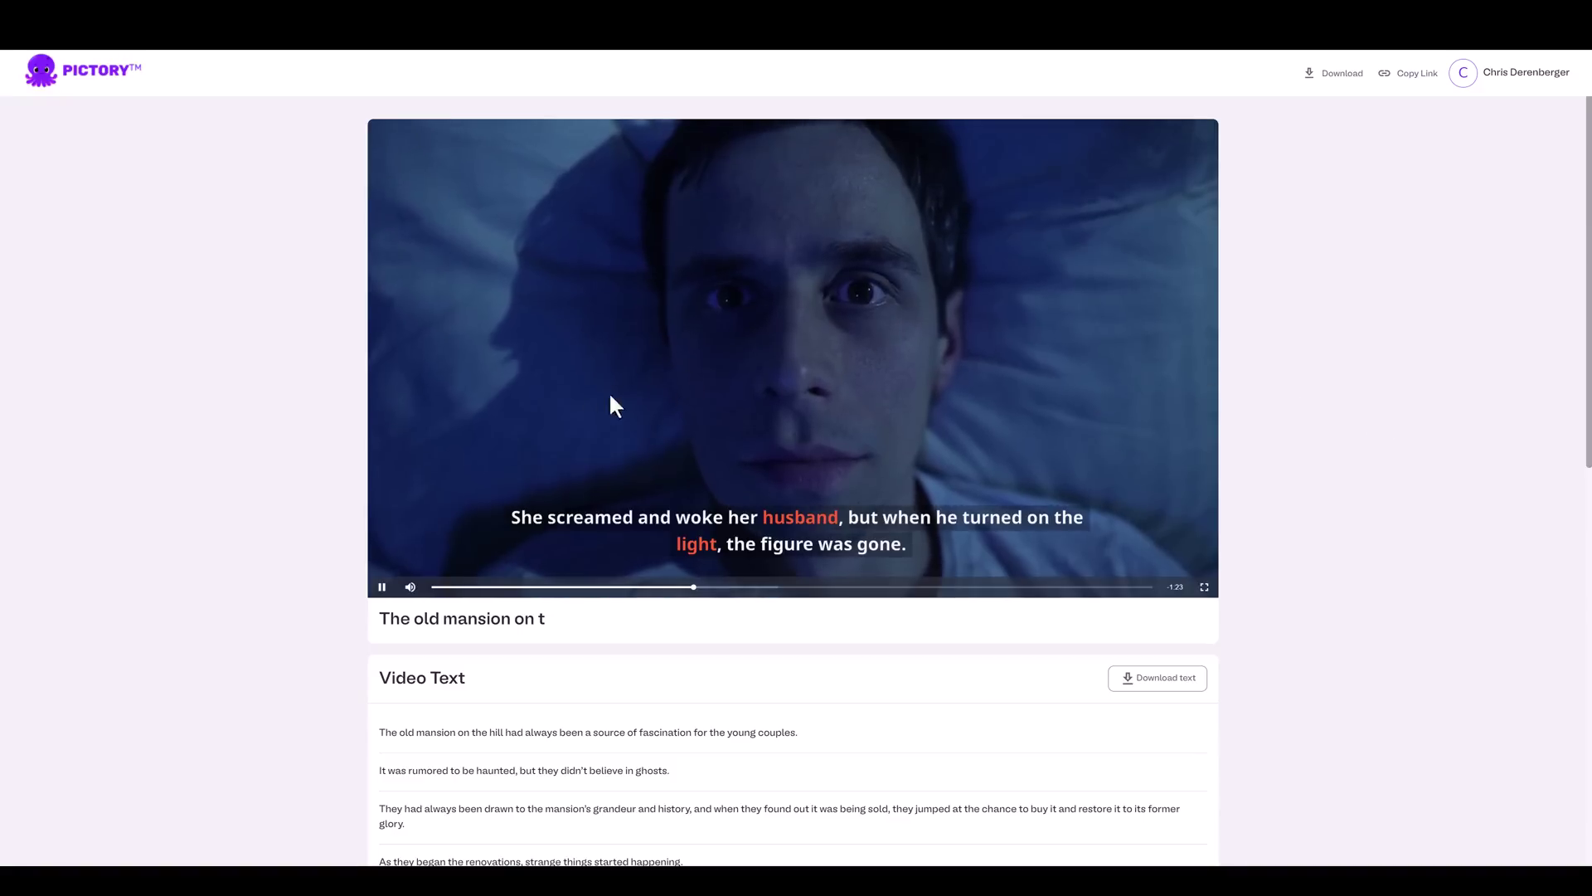
click(382, 588)
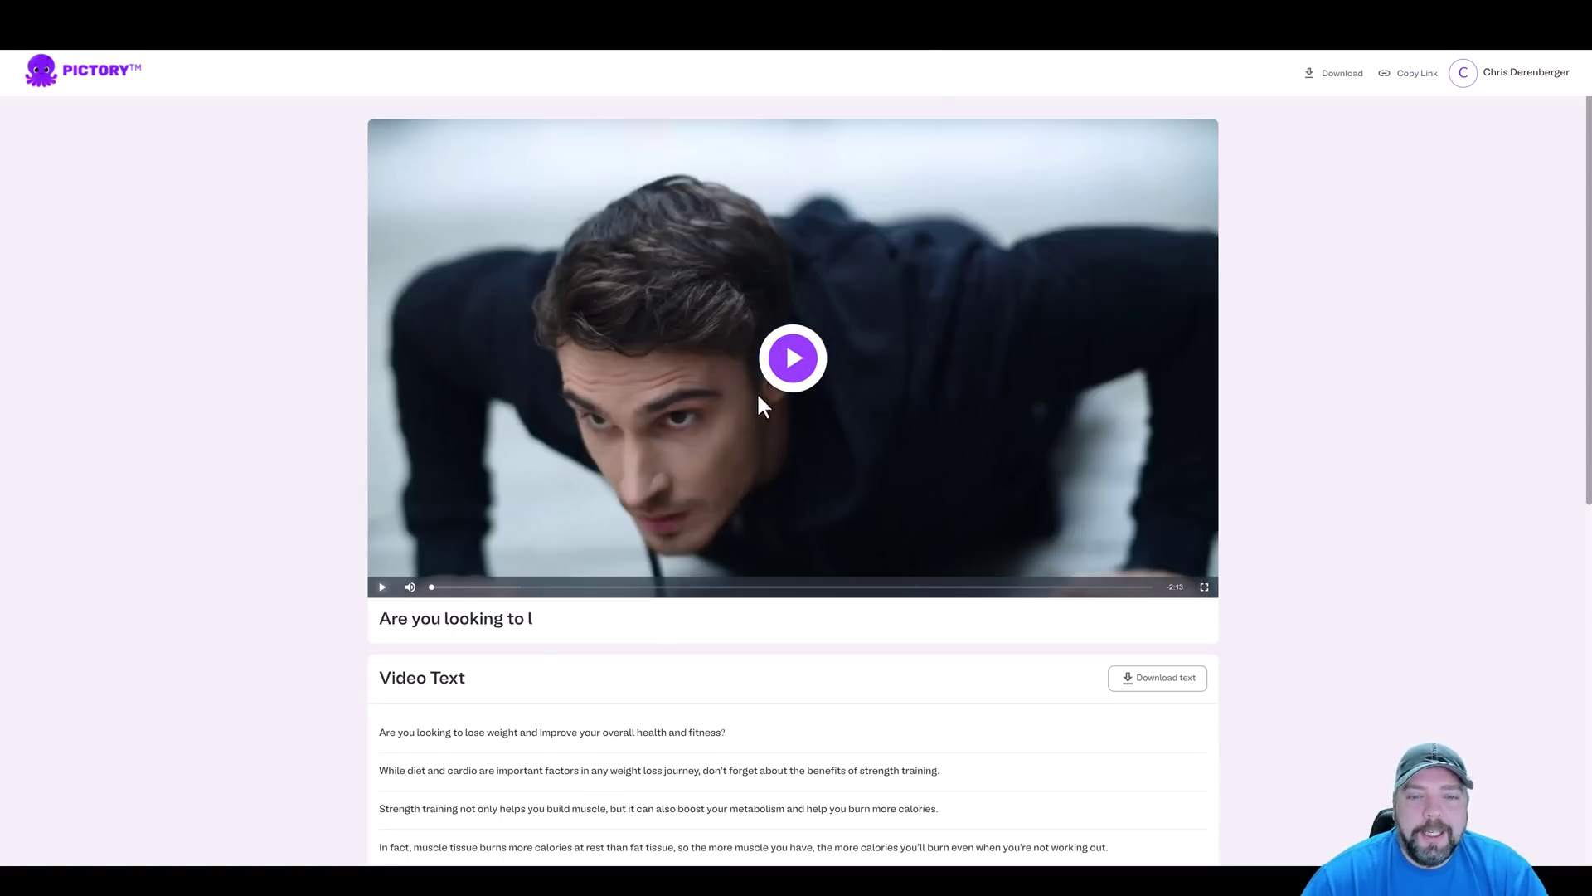
Step: Play the strength-training video and pause on the caption about burning more calories
click(793, 359)
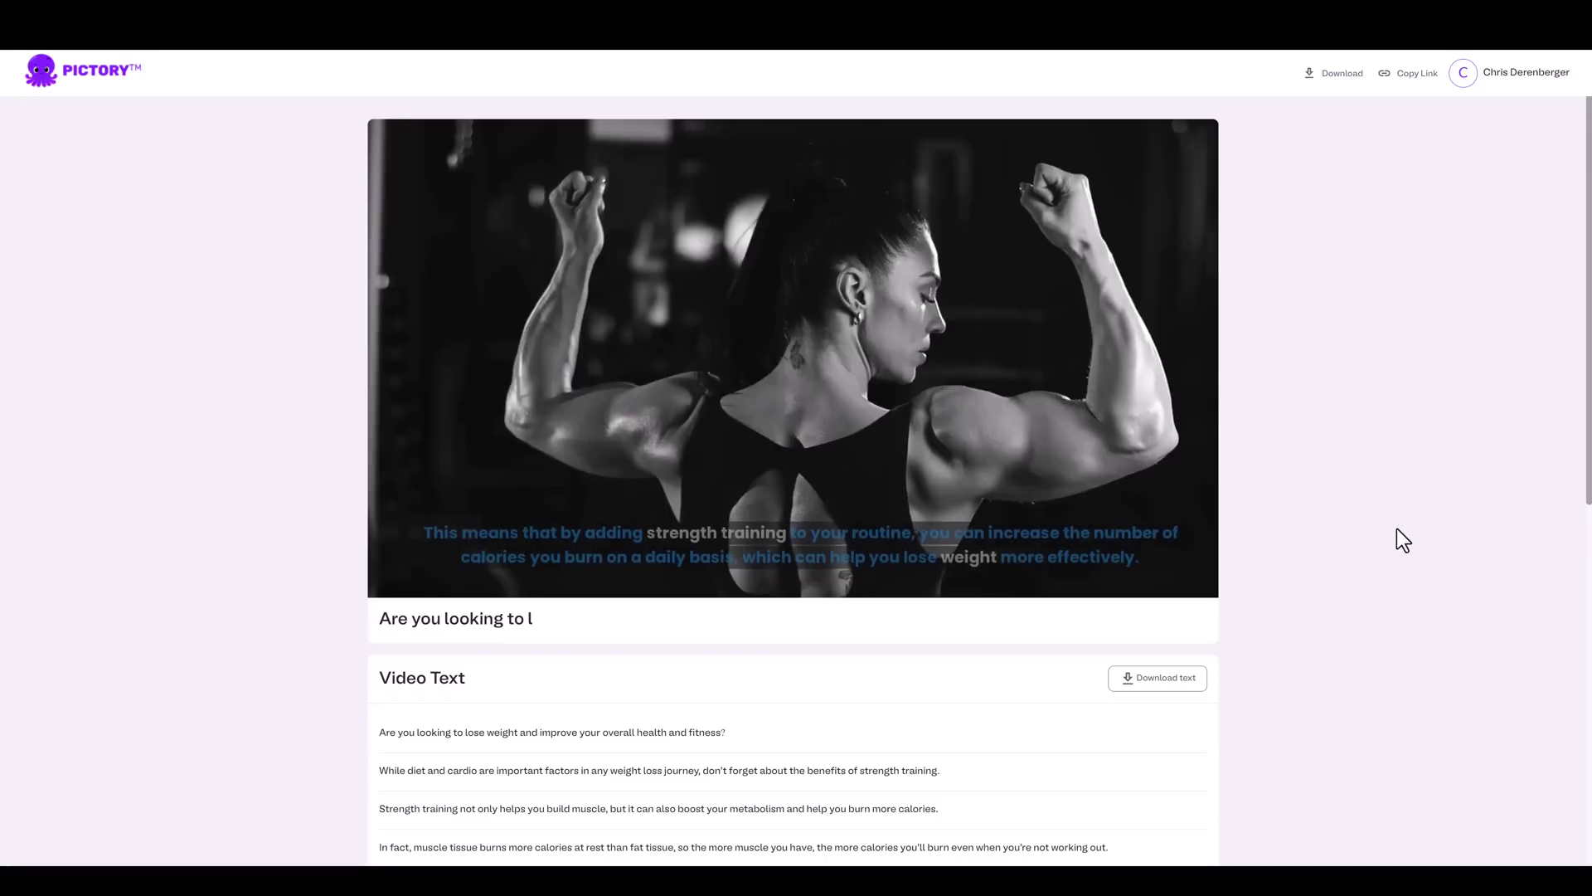
mouse_move(702, 416)
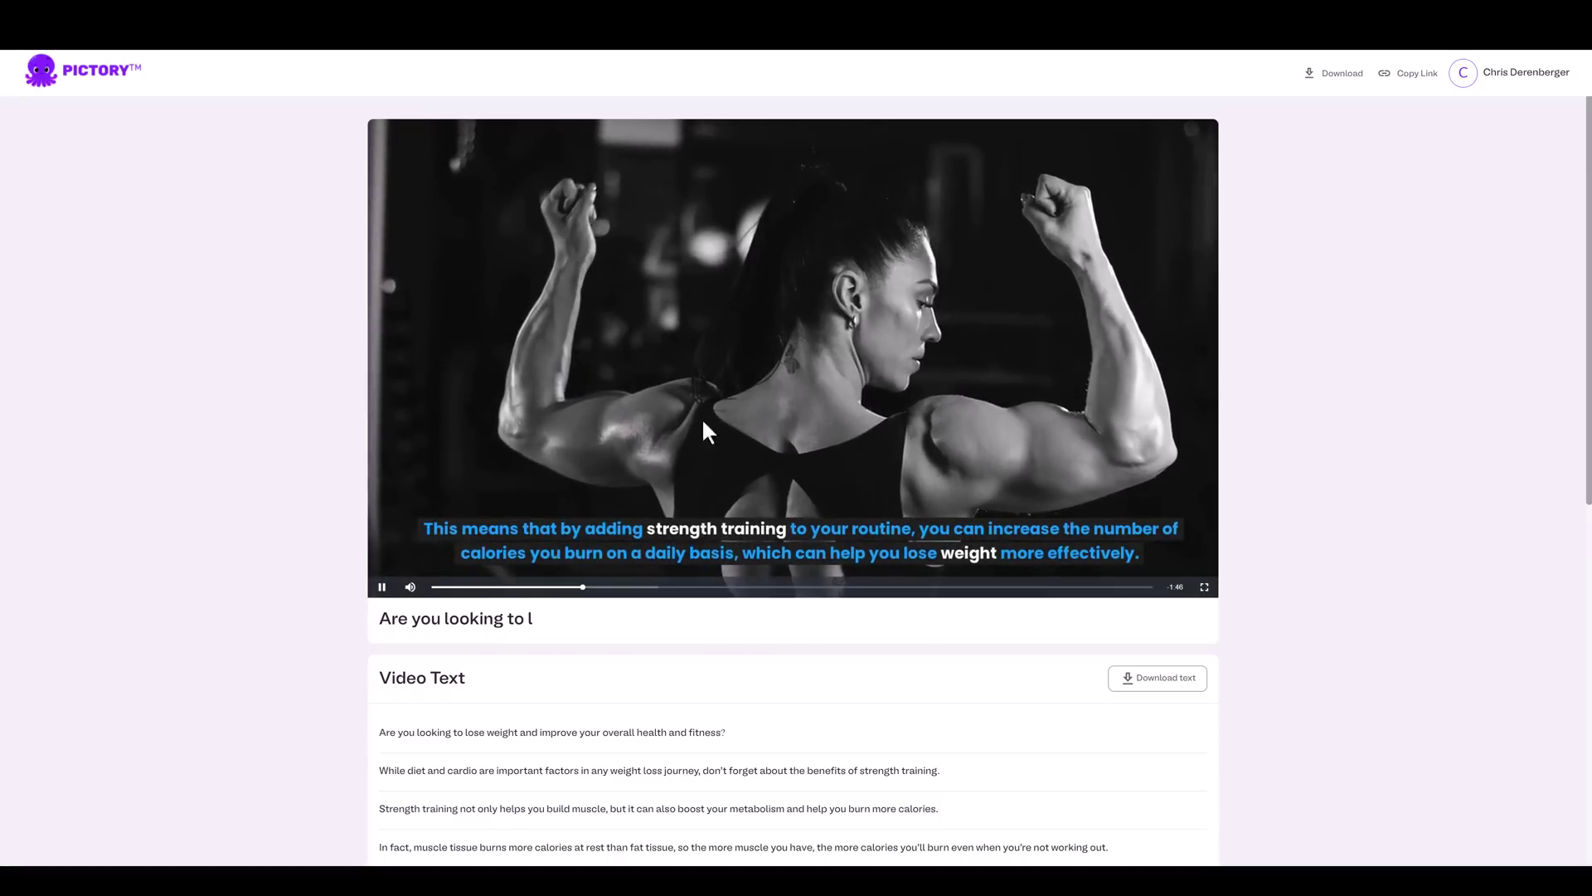
click(382, 587)
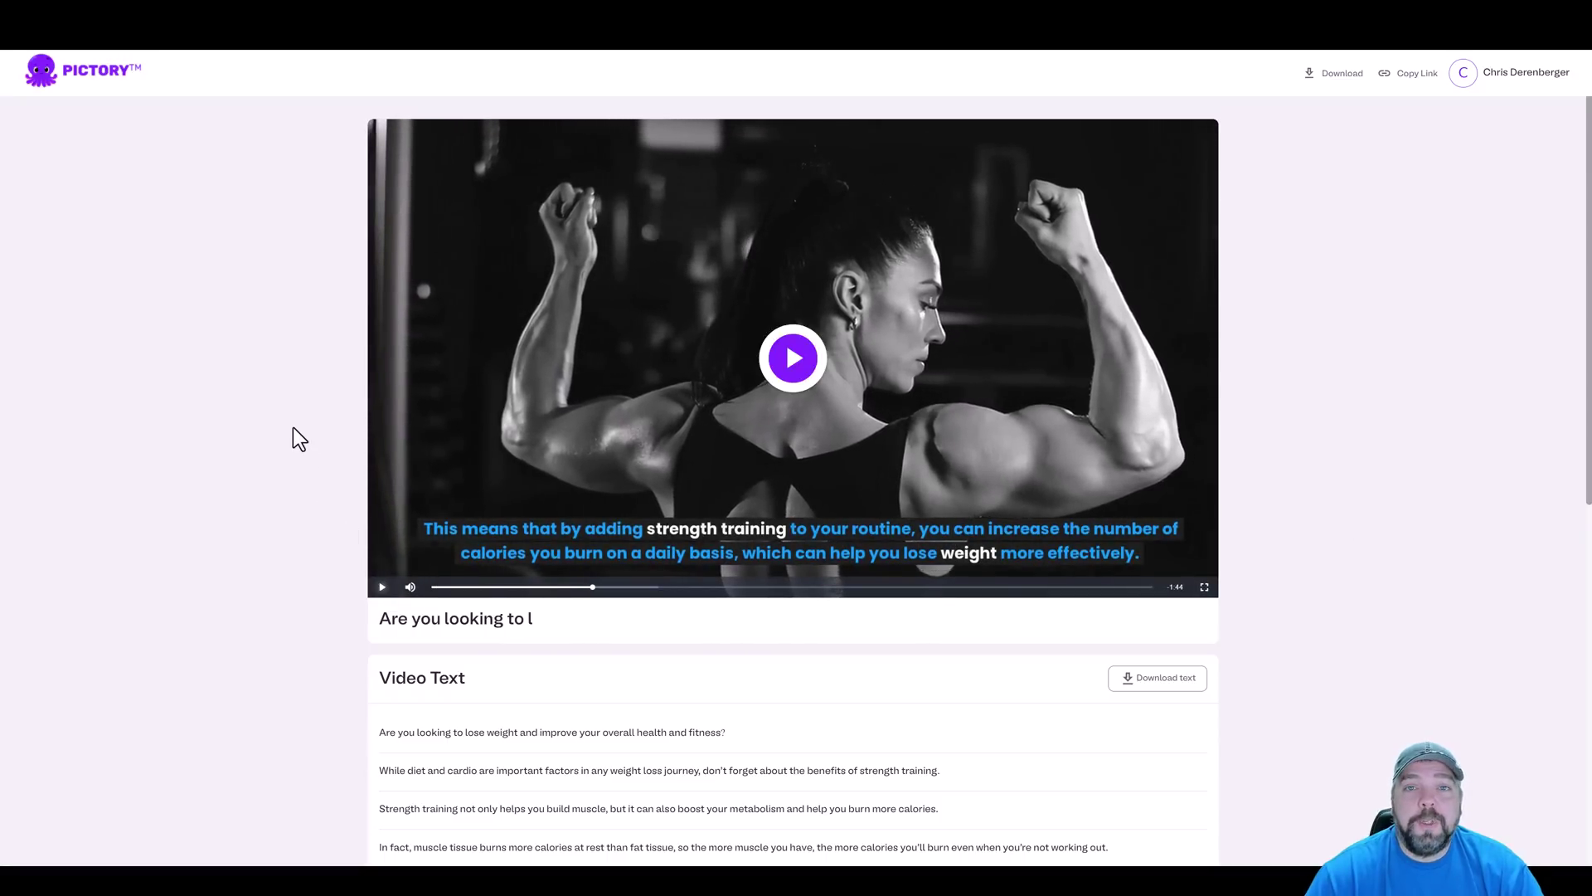